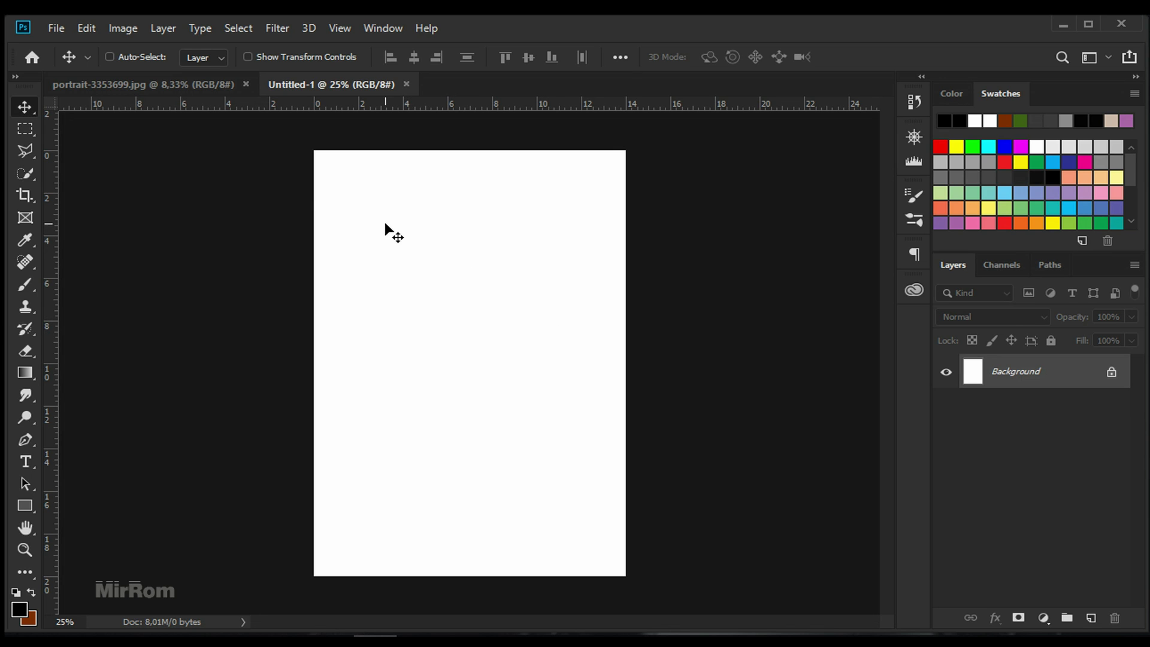
Resize Untitled-1 to 1400 × 2000 pixels at 100 pixels/inch in Image Size
left_click(124, 30)
left_click(163, 157)
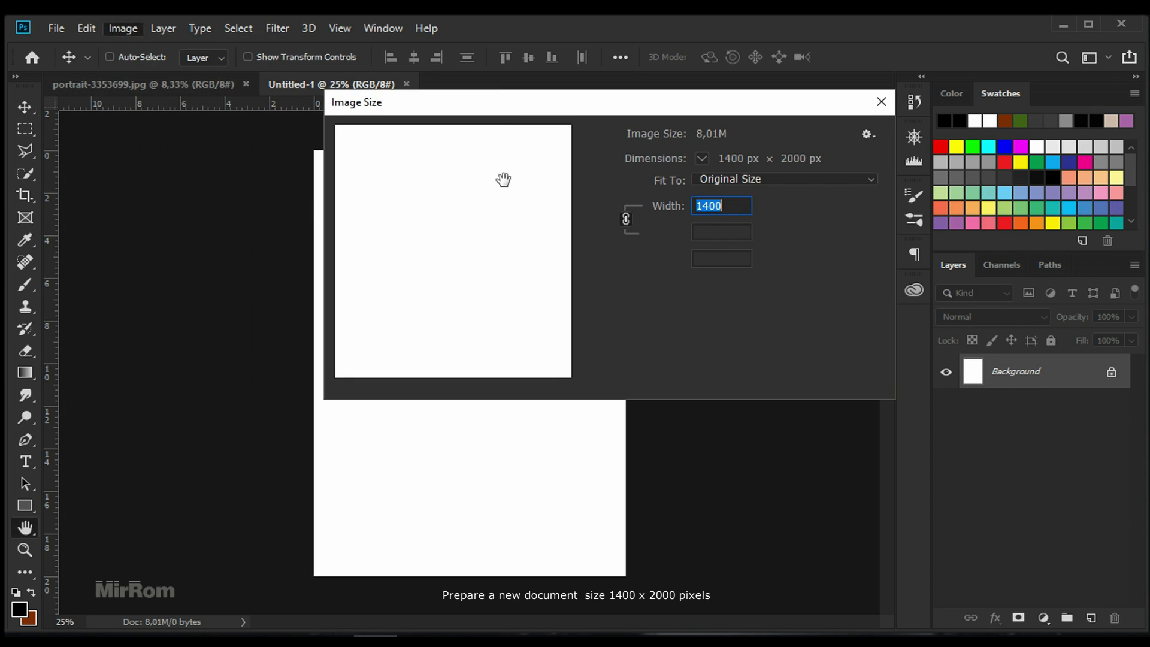
left_click(869, 277)
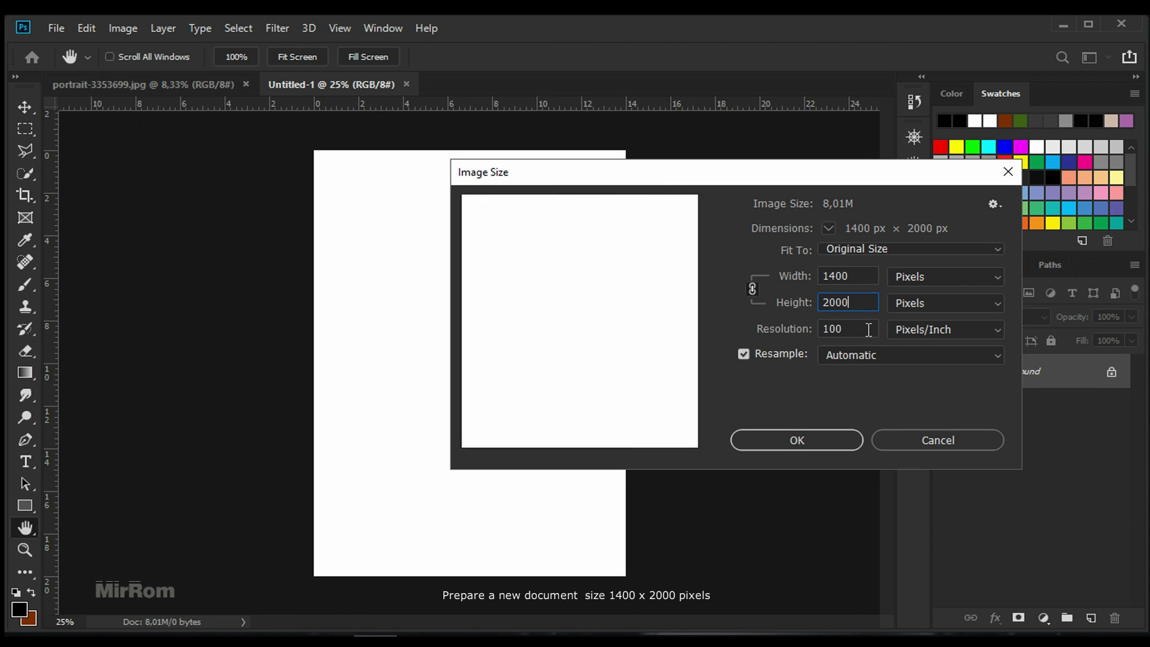
left_click(832, 446)
key("v")
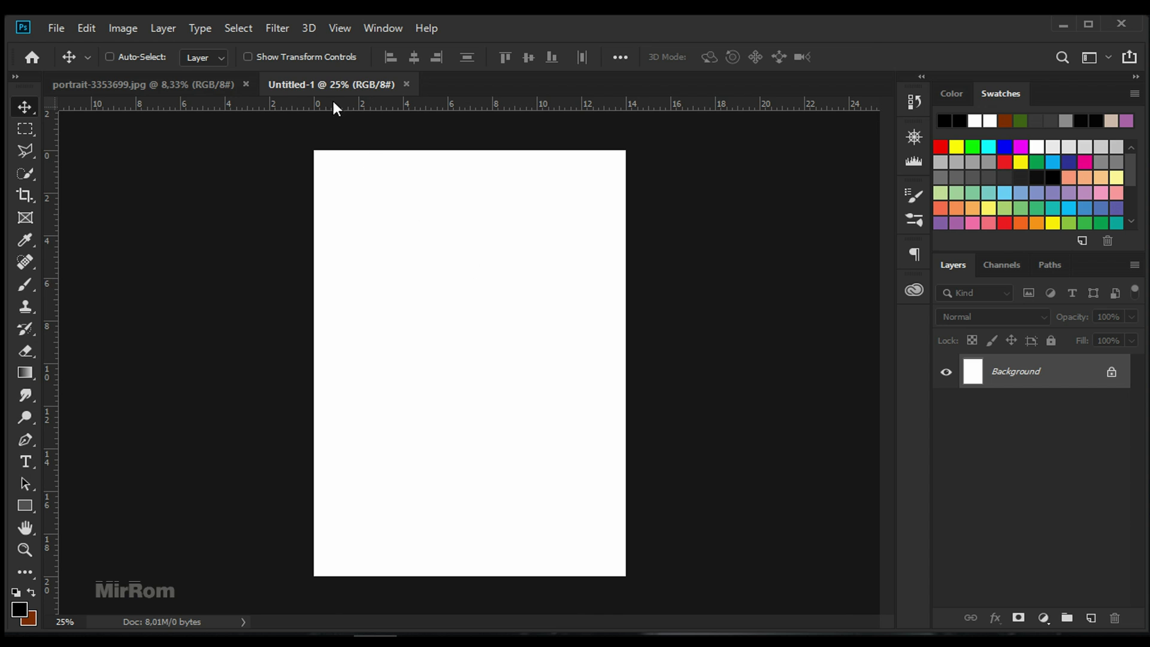
Add a vertical guide at 700 px down the middle of the canvas
left_click(339, 28)
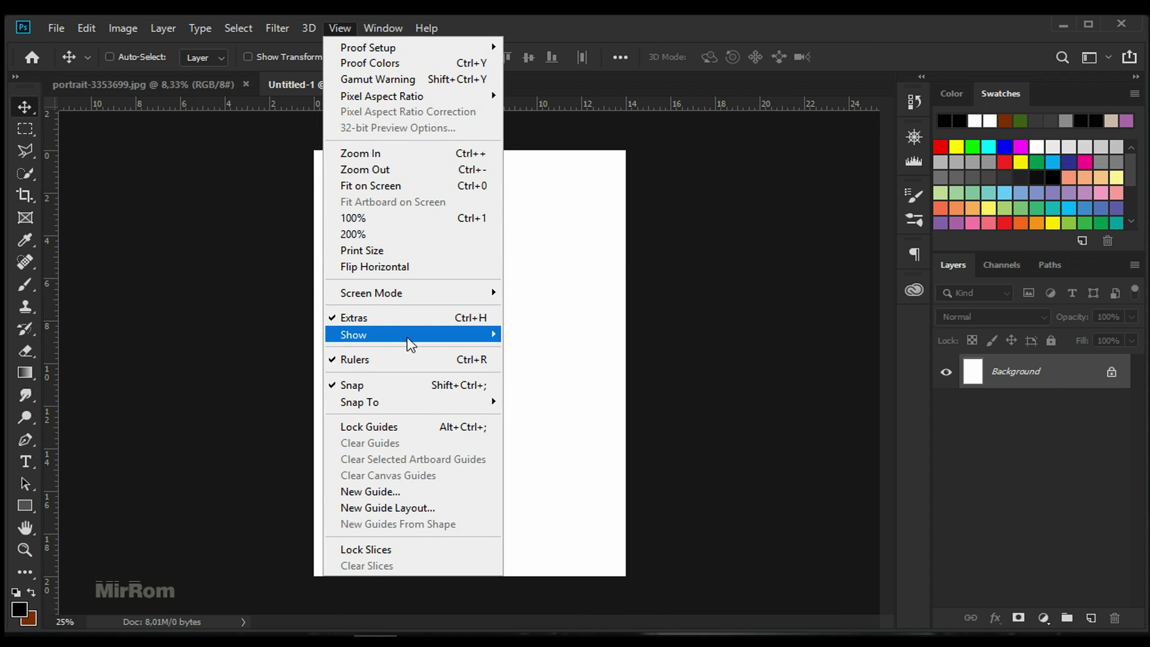
left_click(398, 492)
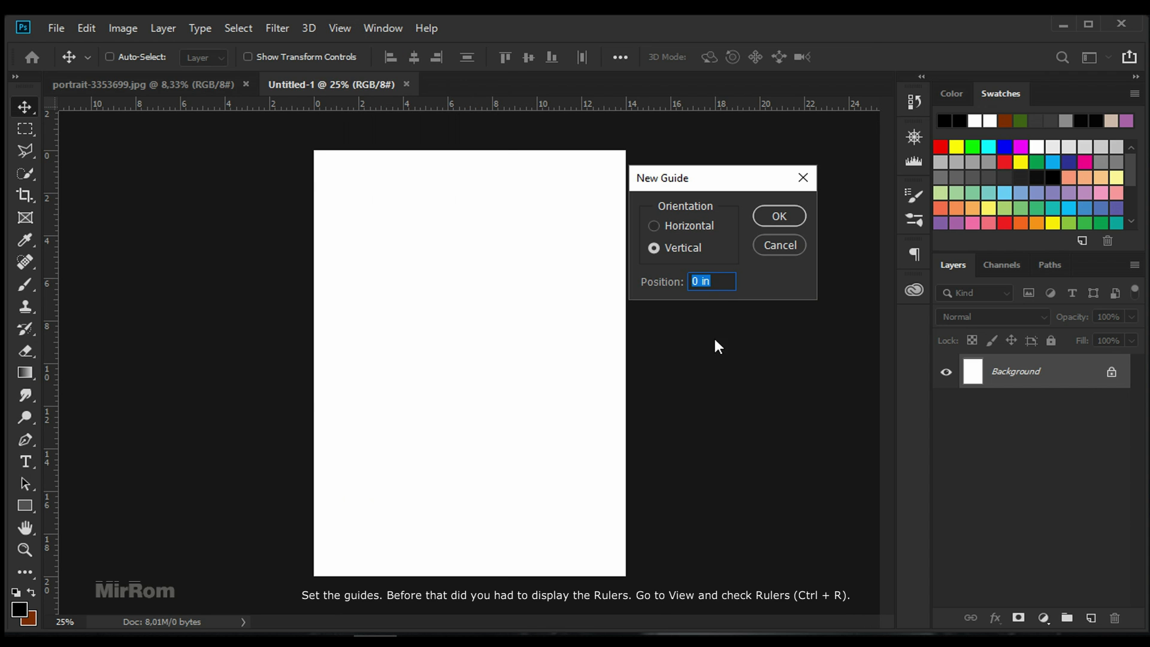
type("700px")
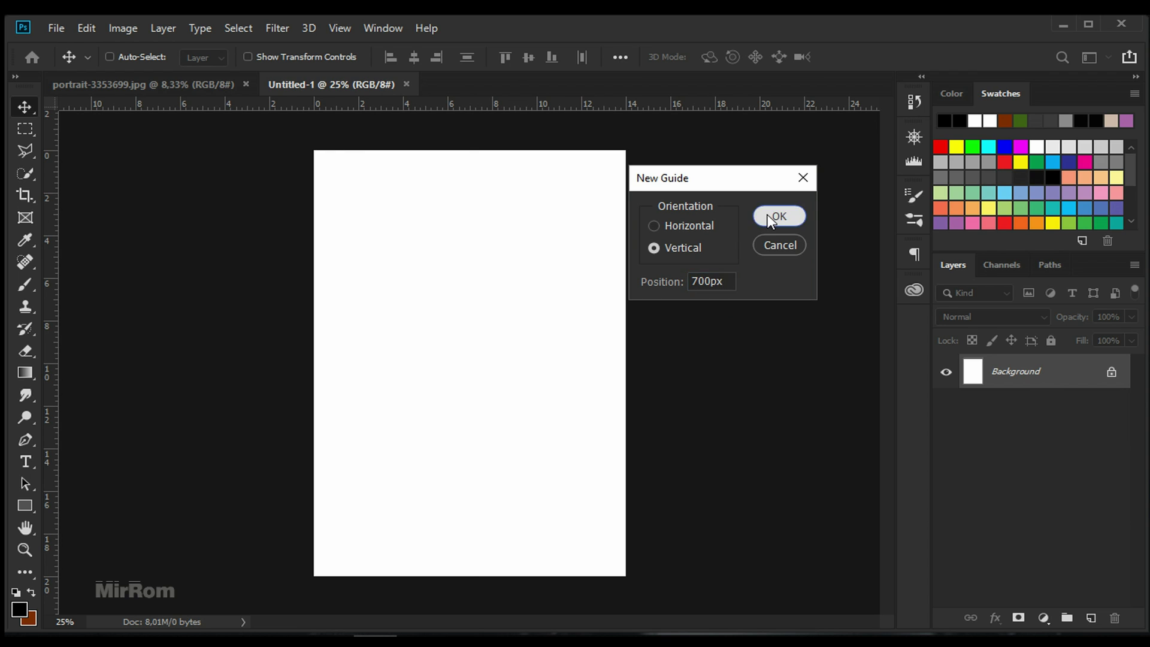
left_click(767, 215)
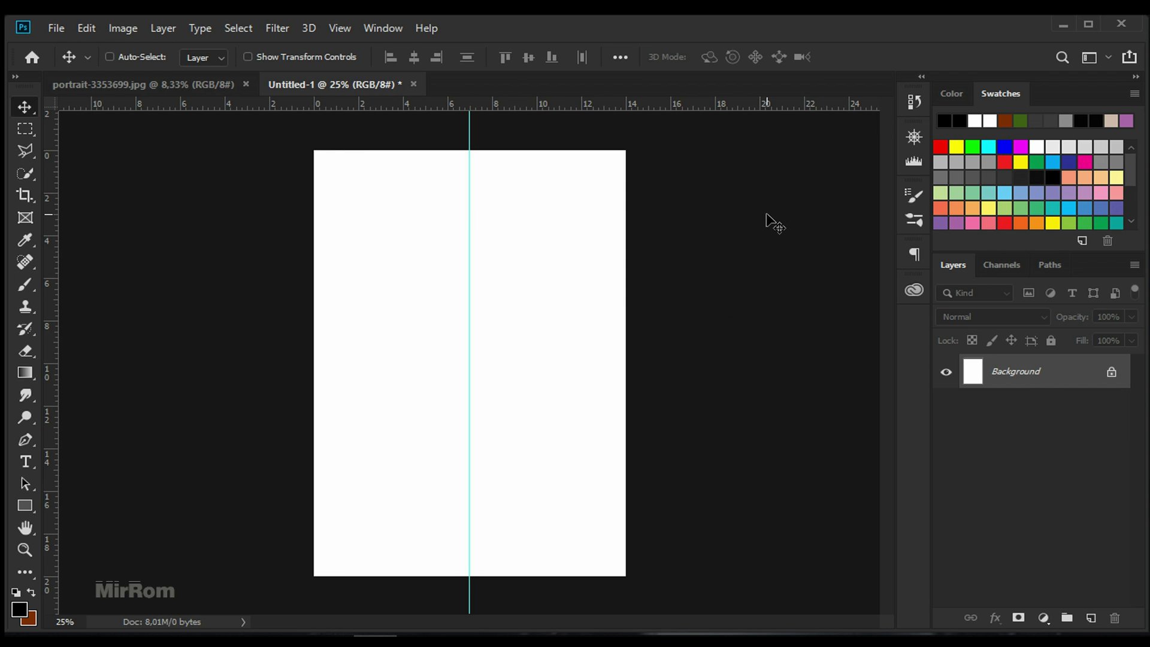
Drag the freckled portrait into Untitled-1 as Layer 1 and close the portrait file
key("ctrl+z")
key("ctrl+shift+z")
left_click(201, 83)
mouse_move(211, 88)
left_mouse_down()
mouse_move(217, 127)
mouse_move(689, 163)
left_mouse_up()
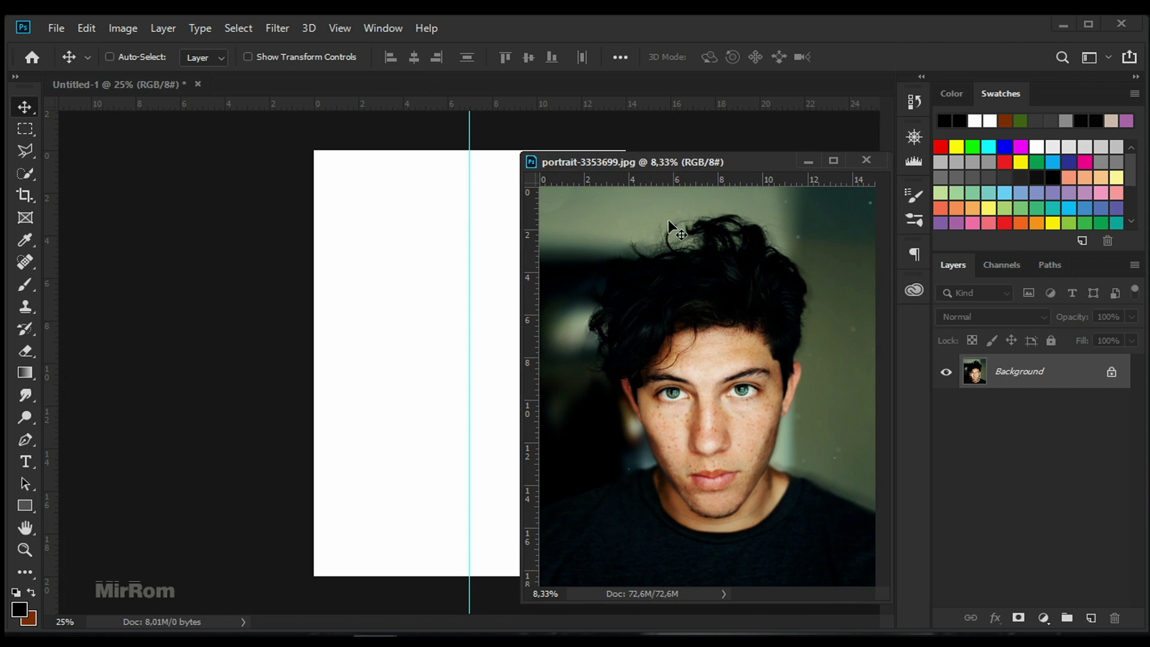
mouse_move(553, 370)
left_mouse_down()
mouse_move(595, 370)
mouse_move(480, 347)
left_mouse_up()
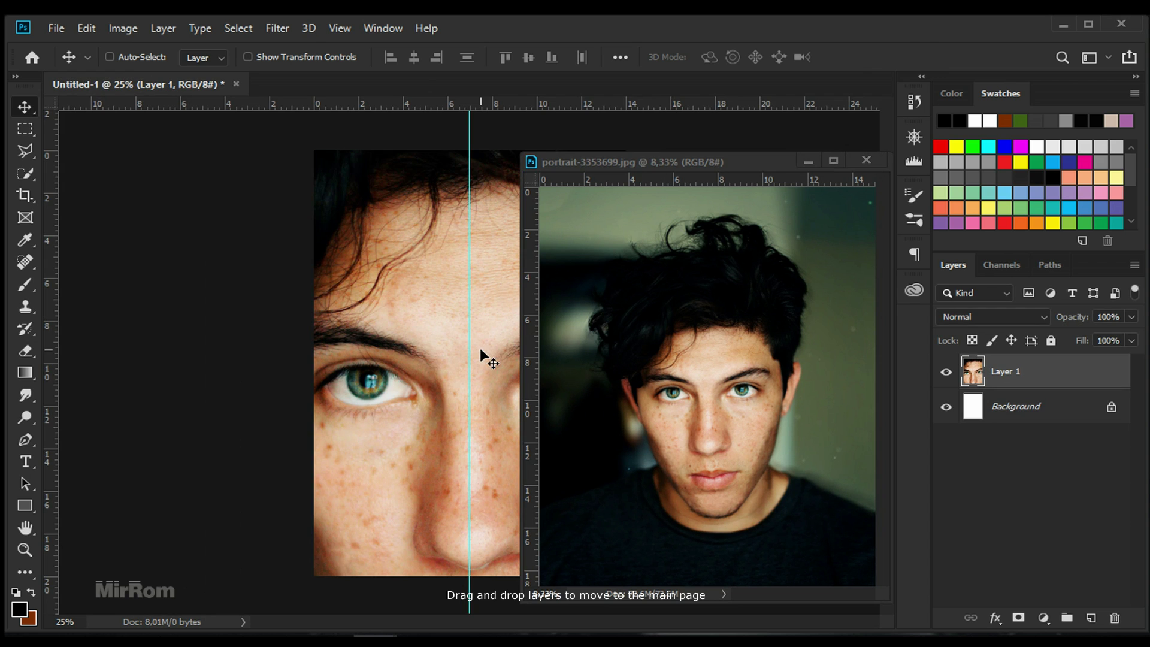
left_click(866, 160)
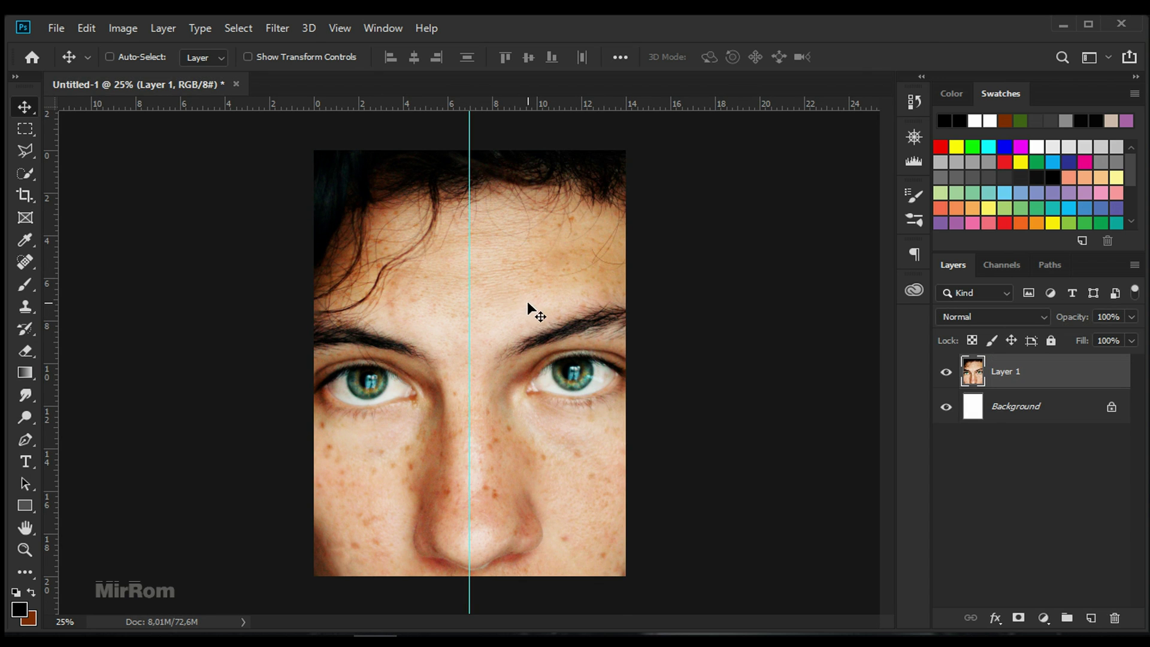
key("ctrl+minus")
key("ctrl+minus")
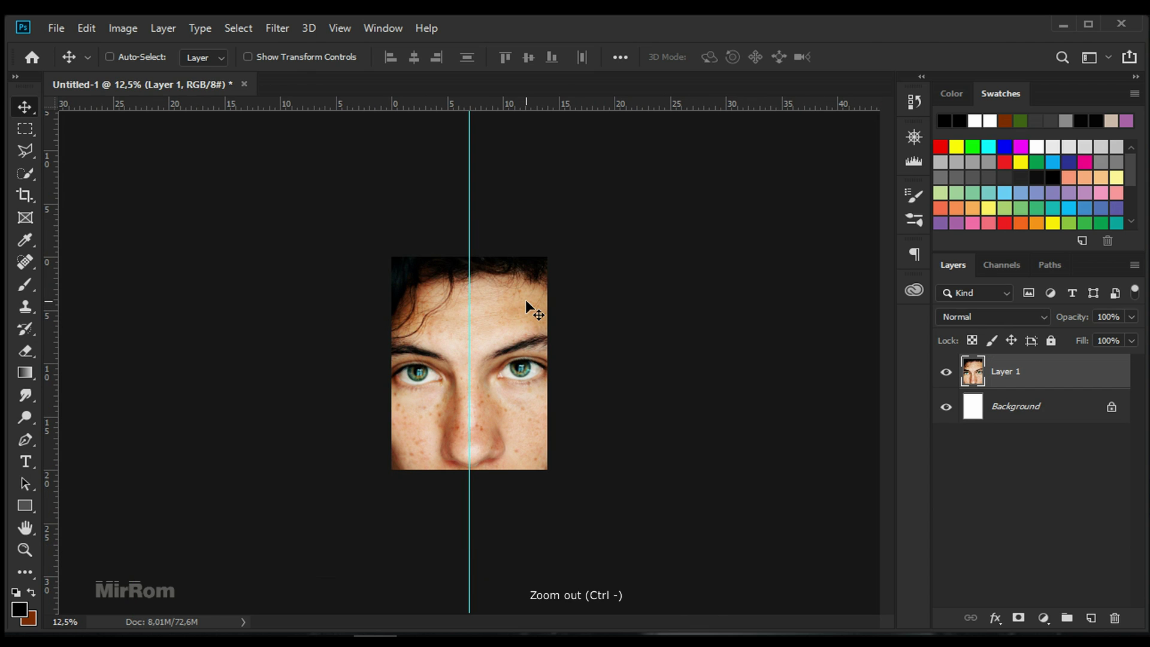
Scale the portrait layer to 66% and nudge it up, nose on the center guide
key("ctrl+t")
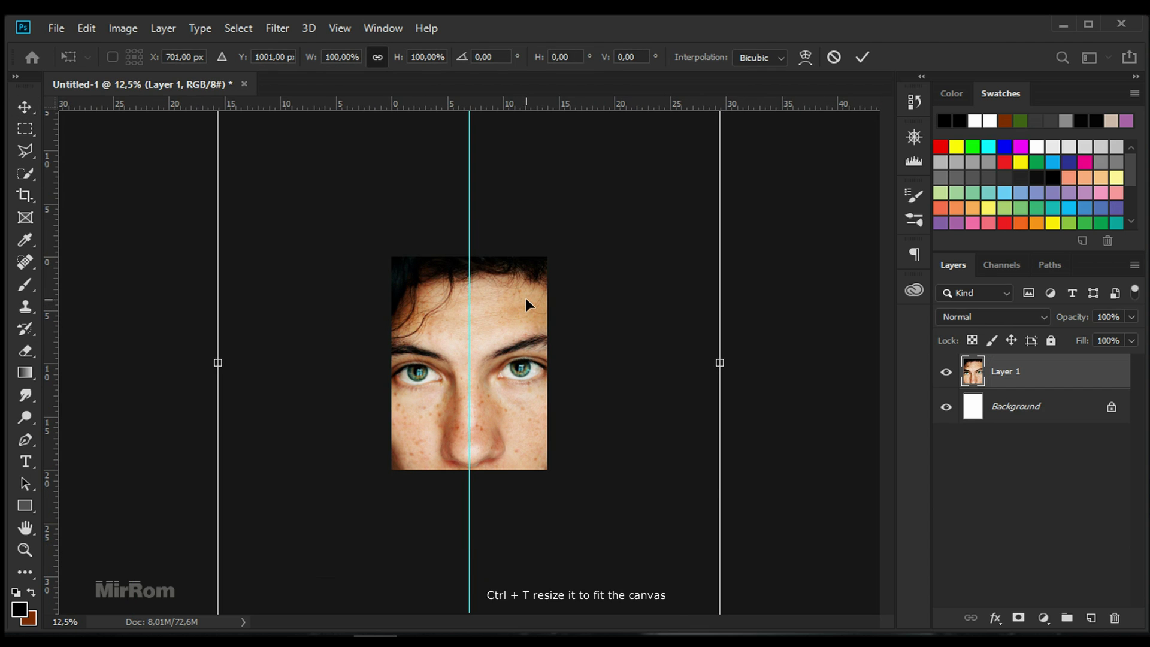
left_click_drag(306, 60, 278, 70)
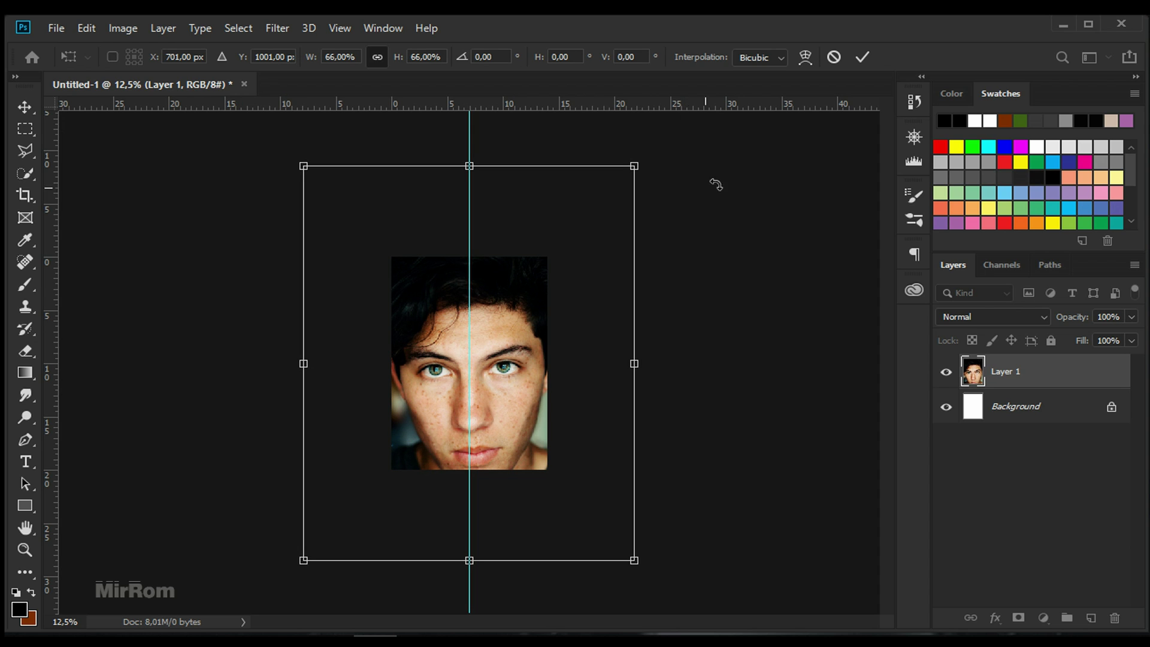
left_click_drag(525, 315, 525, 303)
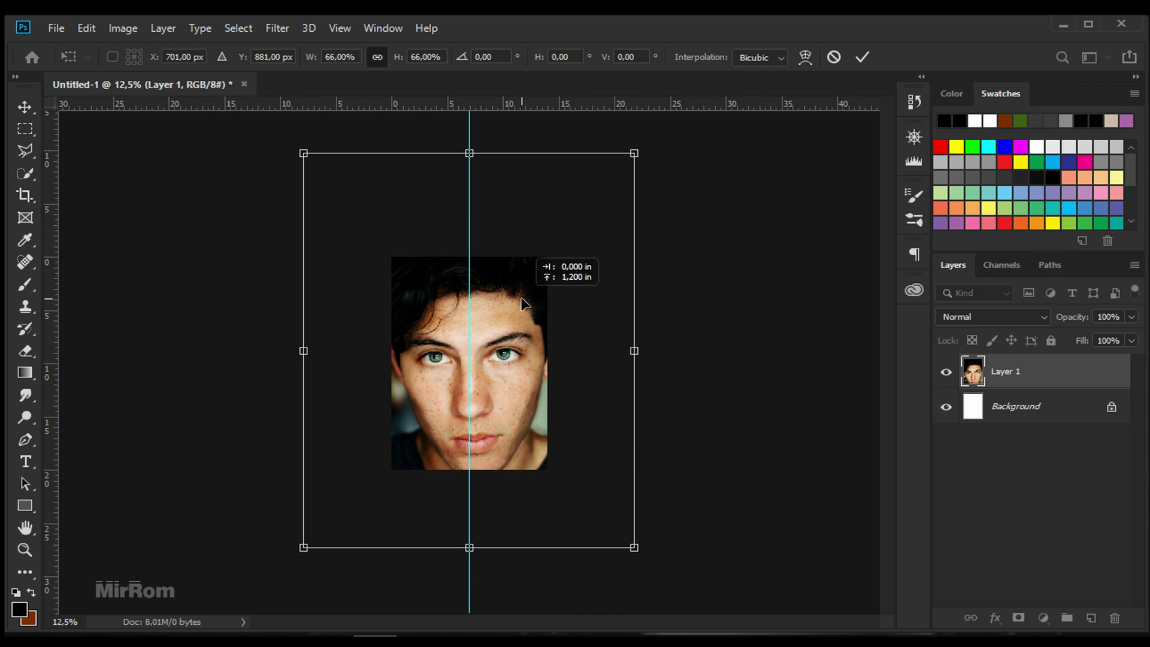
left_click(864, 58)
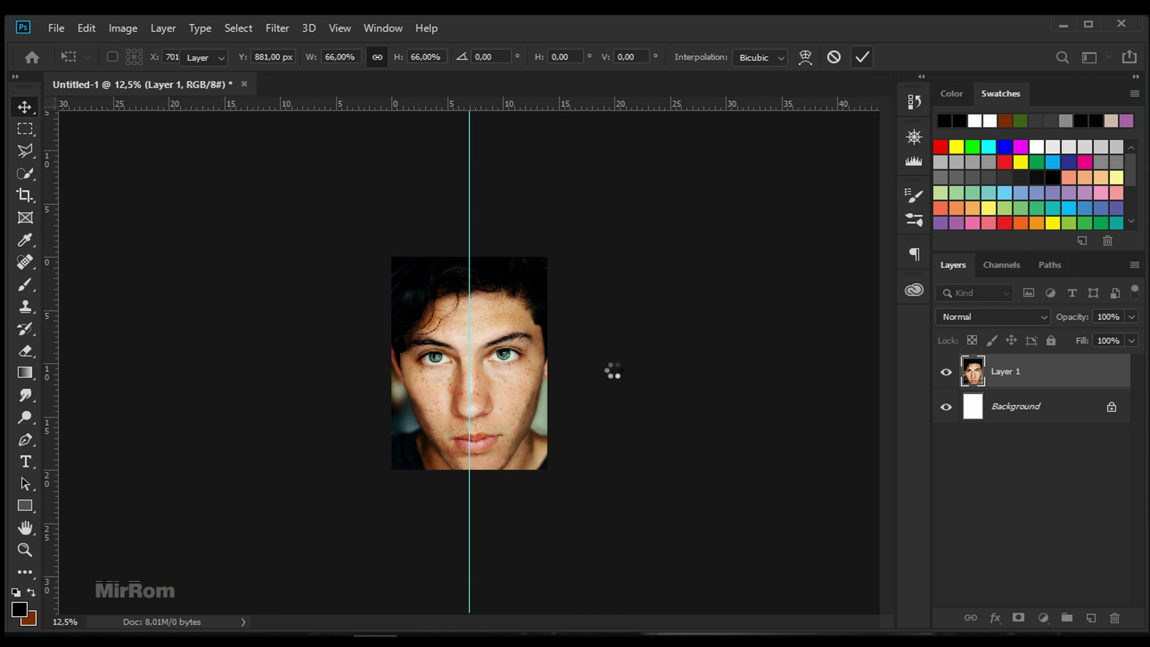
key("ctrl+plus")
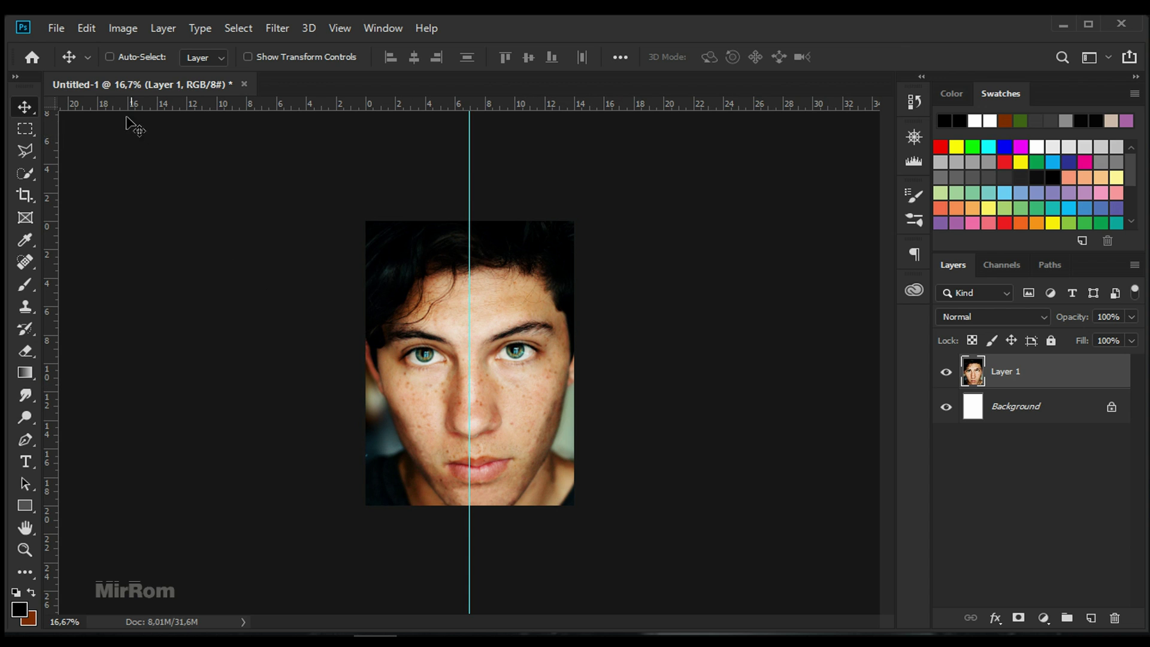
Start a Perspective Warp and draw a plane over the whole portrait
left_click(88, 29)
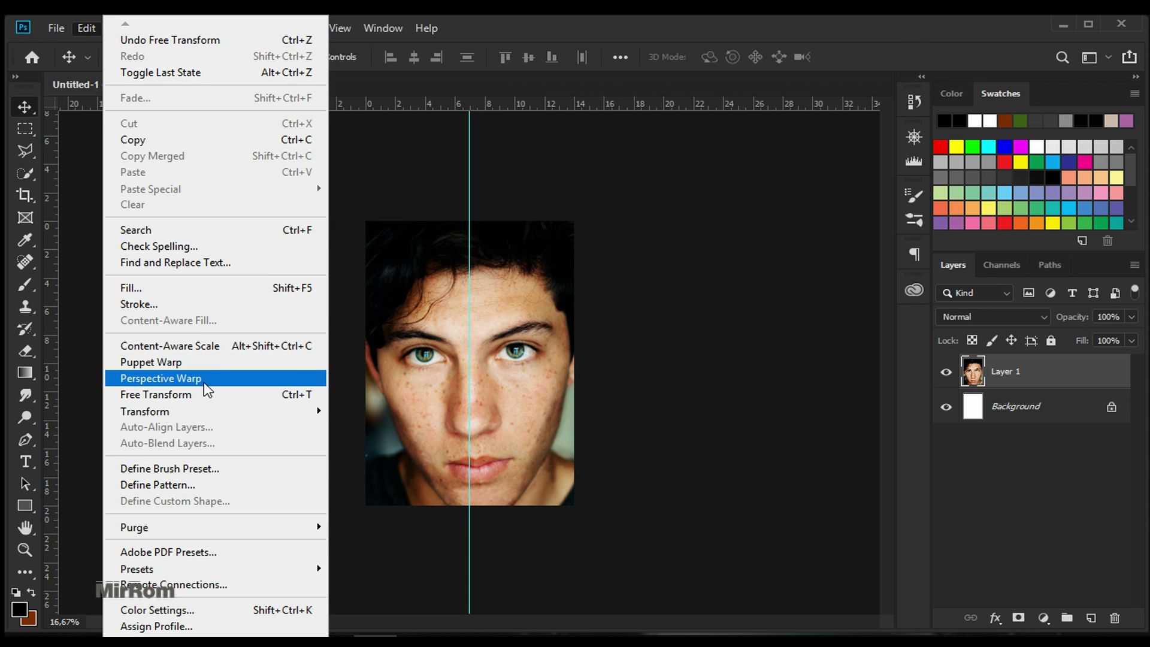
left_click(219, 386)
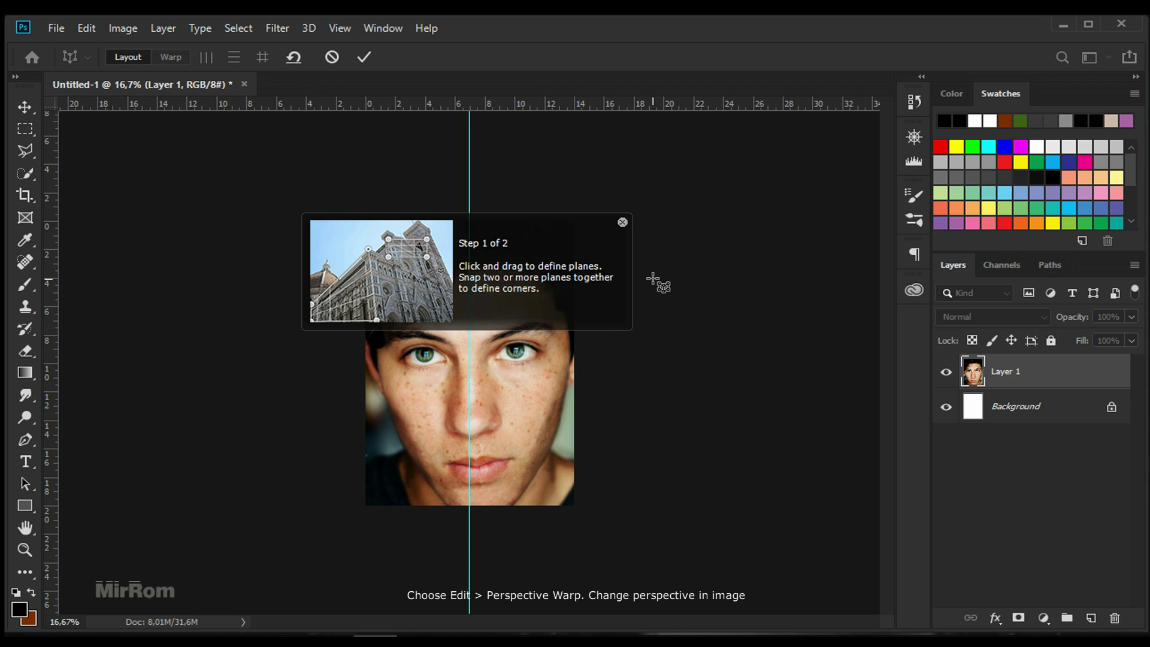
left_click(623, 223)
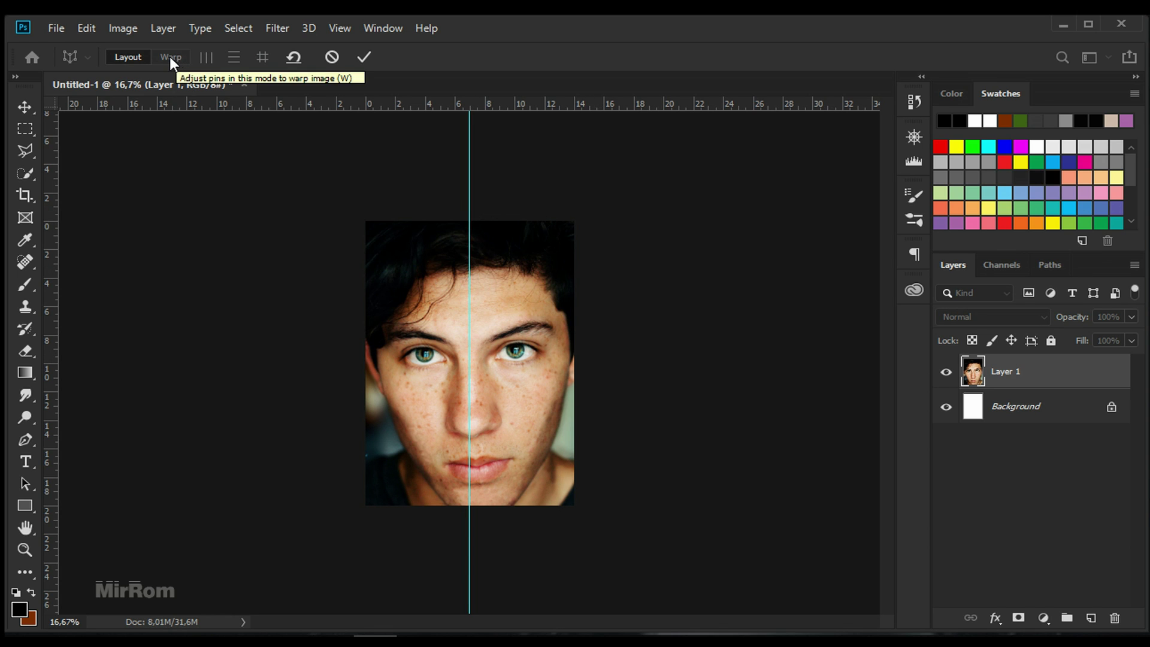
mouse_move(363, 219)
left_mouse_down()
mouse_move(540, 480)
mouse_move(576, 508)
left_mouse_up()
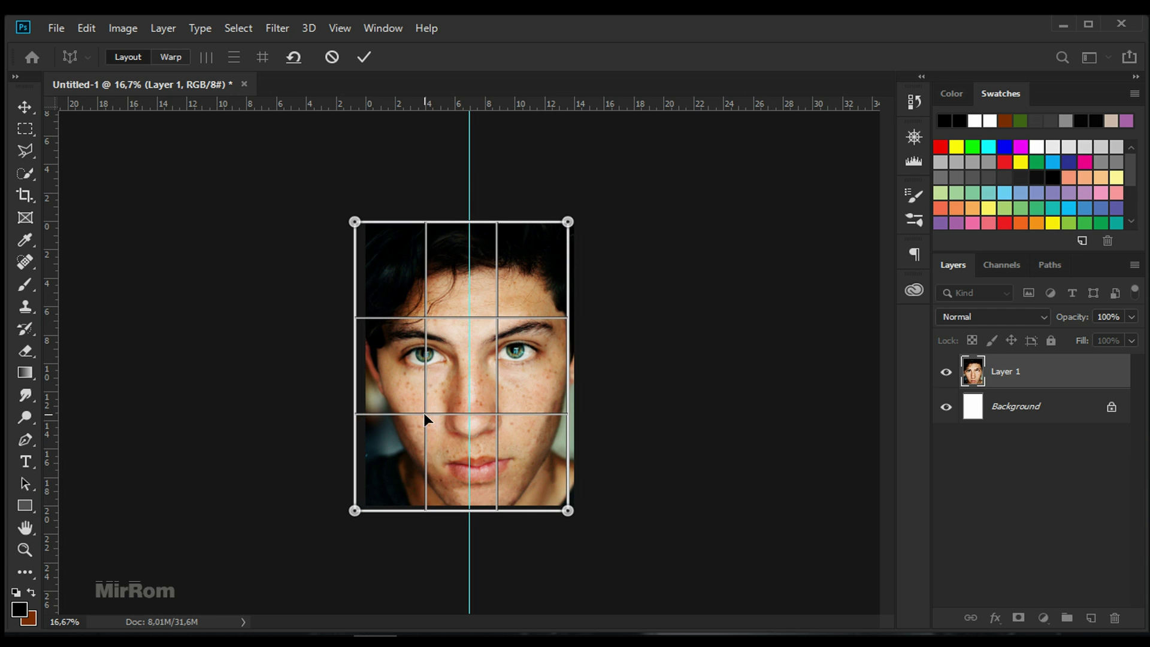
Pull the plane's bottom corners slightly outward and commit the warp
left_click(171, 57)
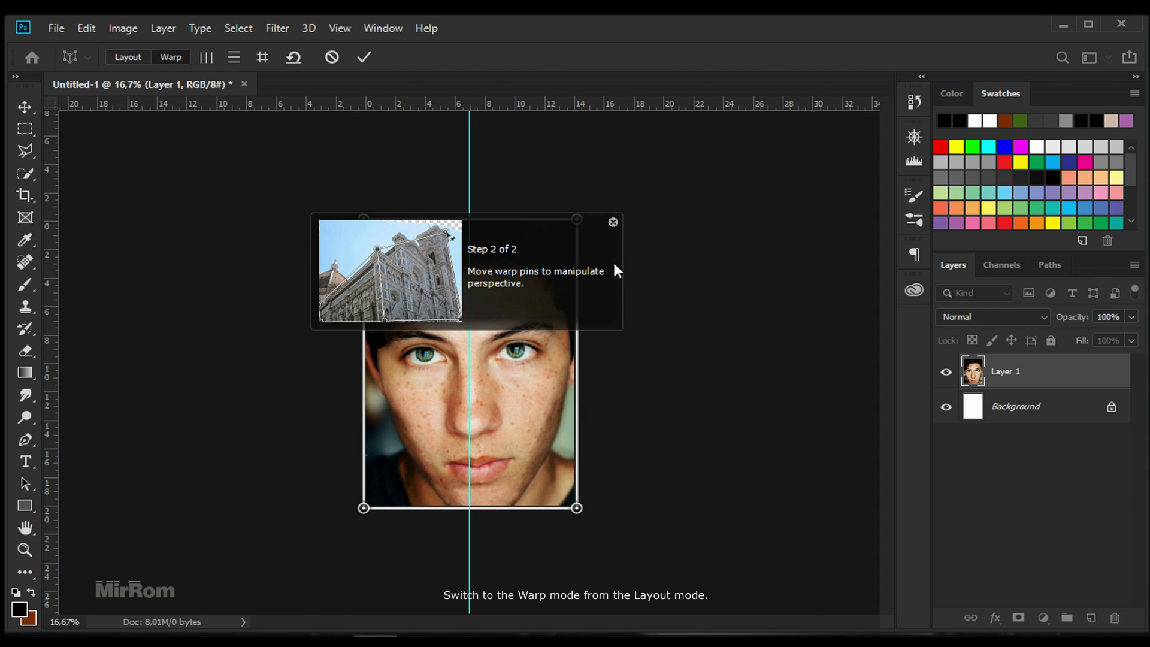
left_click(612, 222)
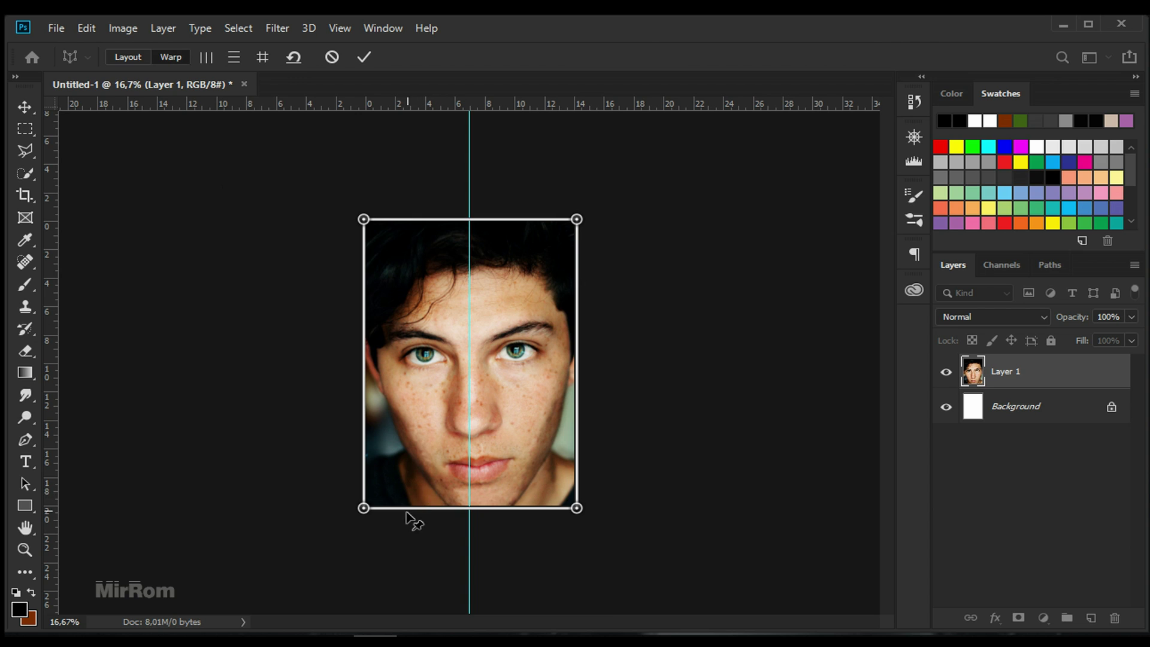
left_click_drag(364, 508, 356, 509)
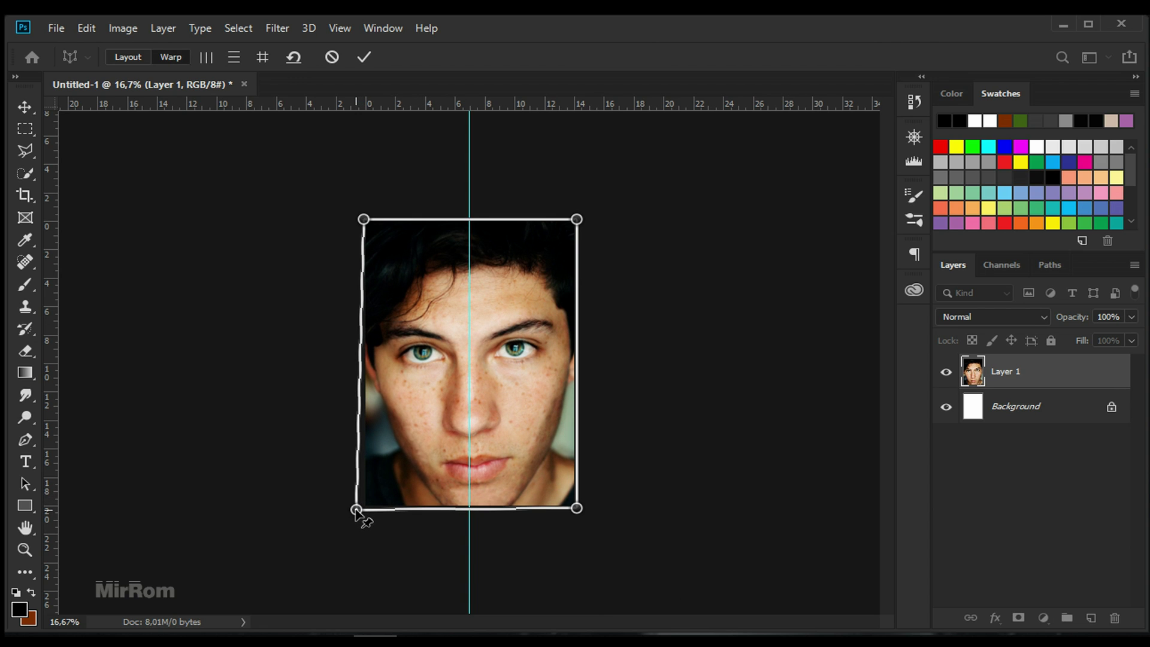
left_click_drag(577, 509, 580, 512)
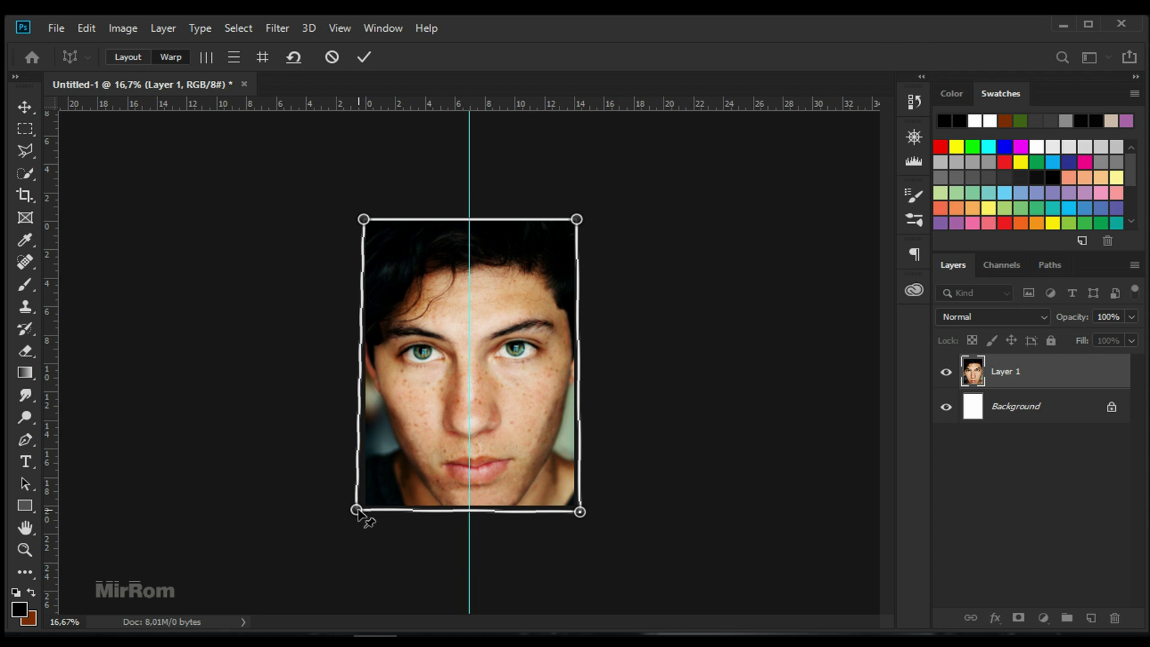
left_click_drag(356, 510, 353, 511)
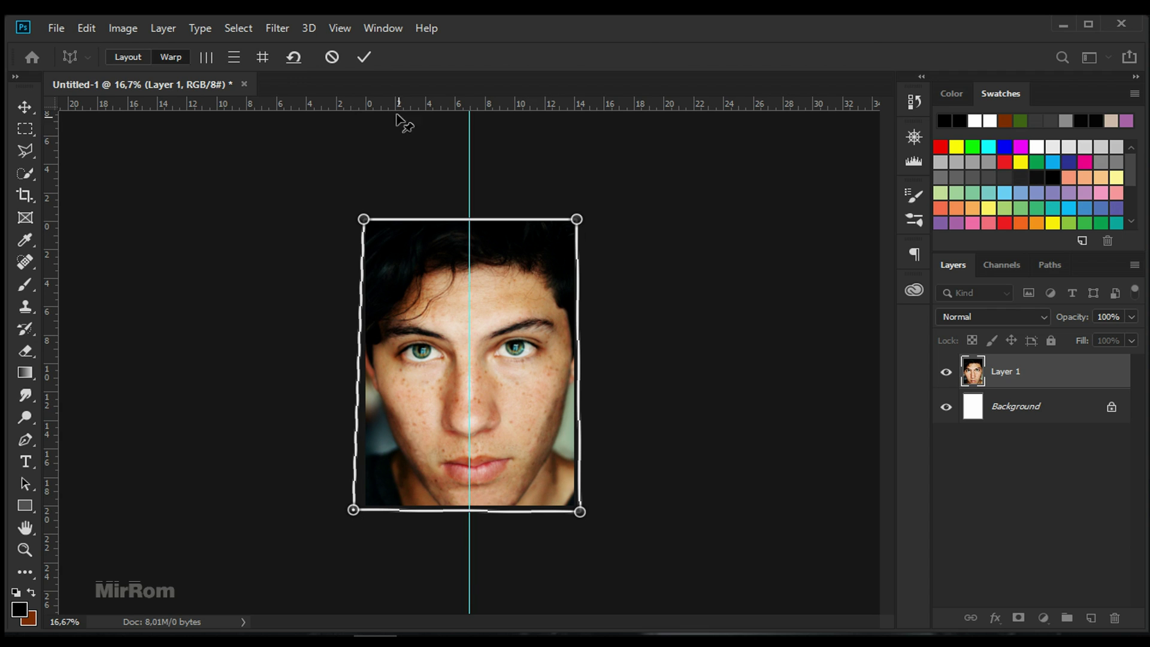
left_click(364, 57)
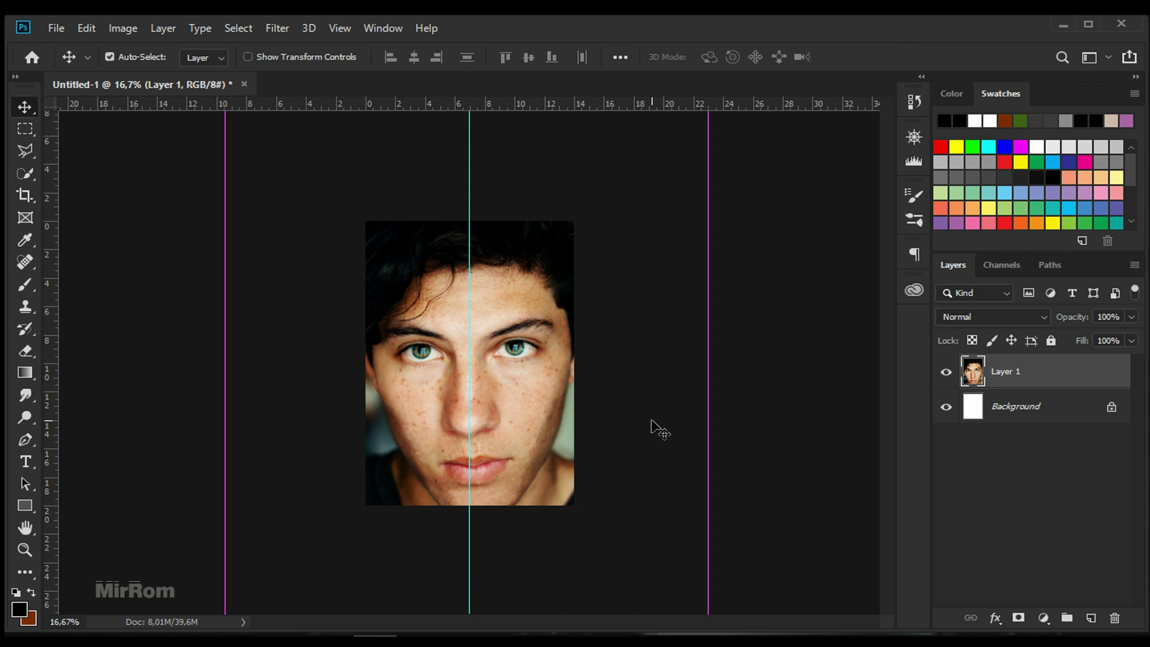
key("ctrl+plus")
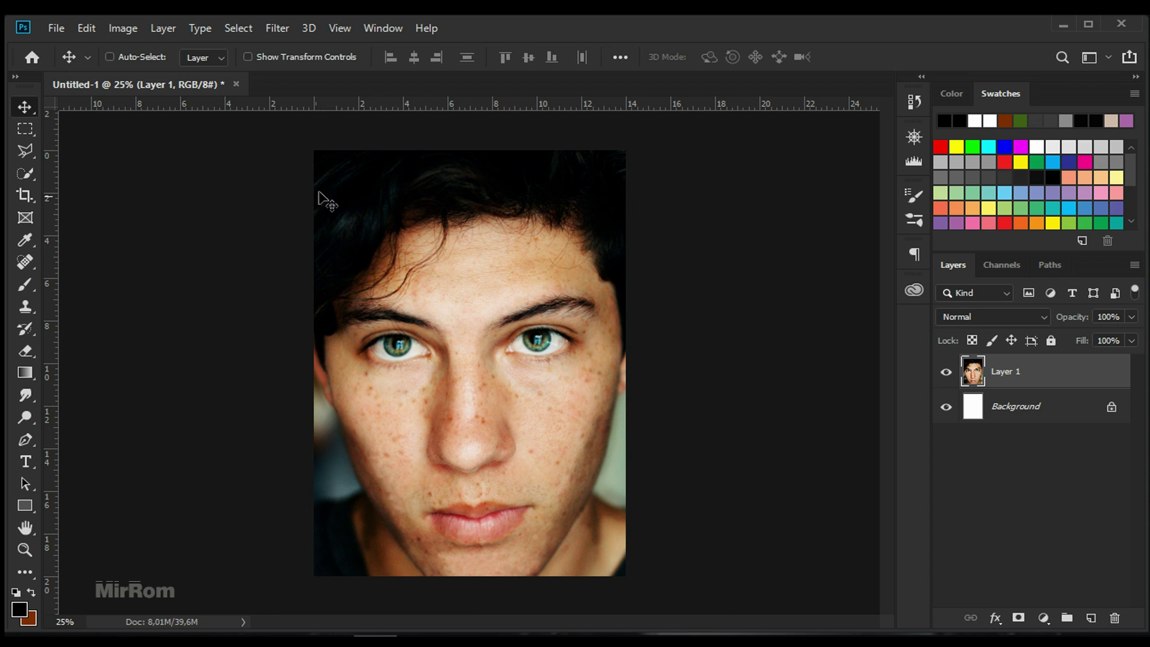
Open Camera Raw on the portrait and set Vibrance -37, Dehaze +22 and Clarity +88
left_click(282, 29)
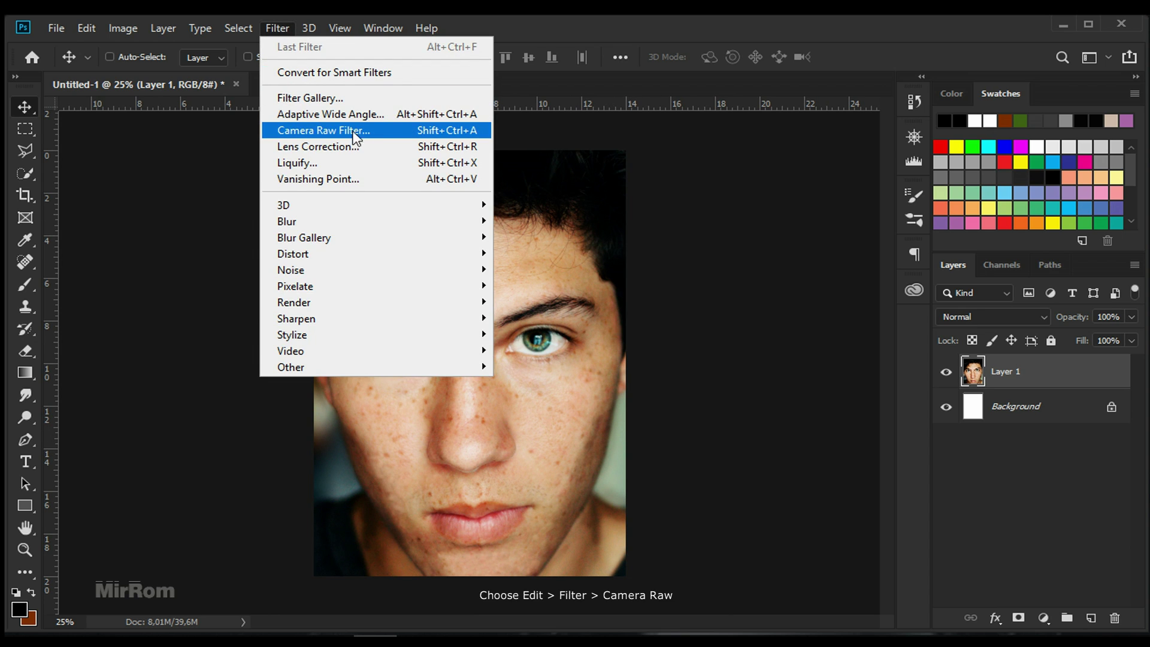
left_click(408, 131)
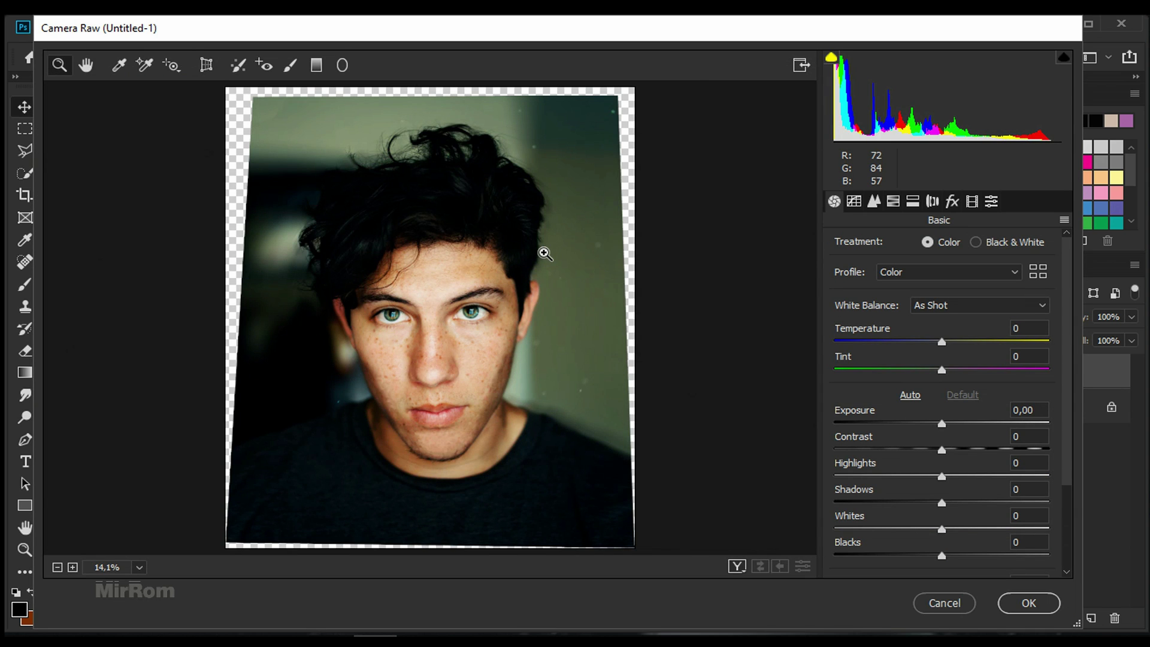
left_click(536, 357)
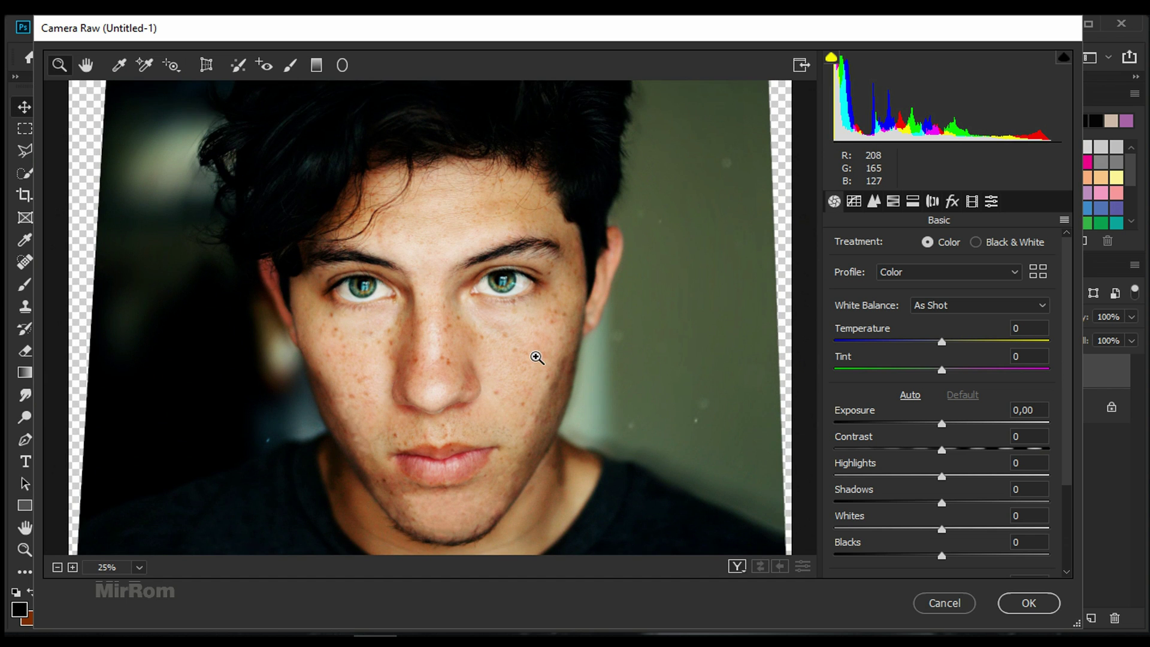
scroll(1073, 481, "down", 3)
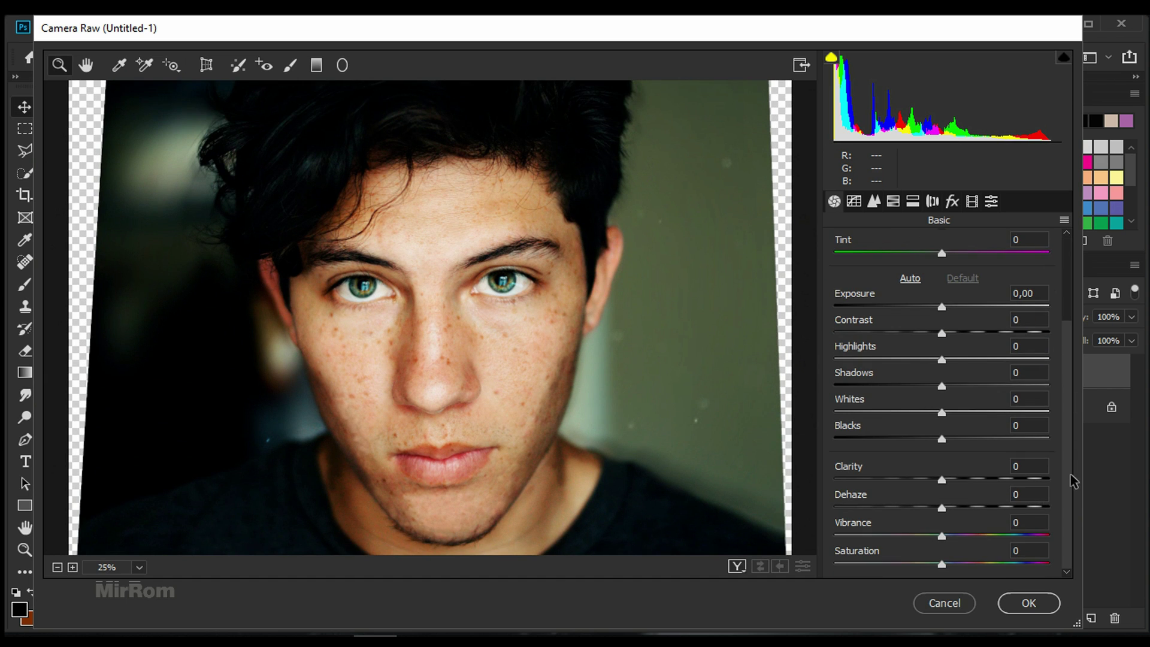
left_click_drag(942, 535, 903, 535)
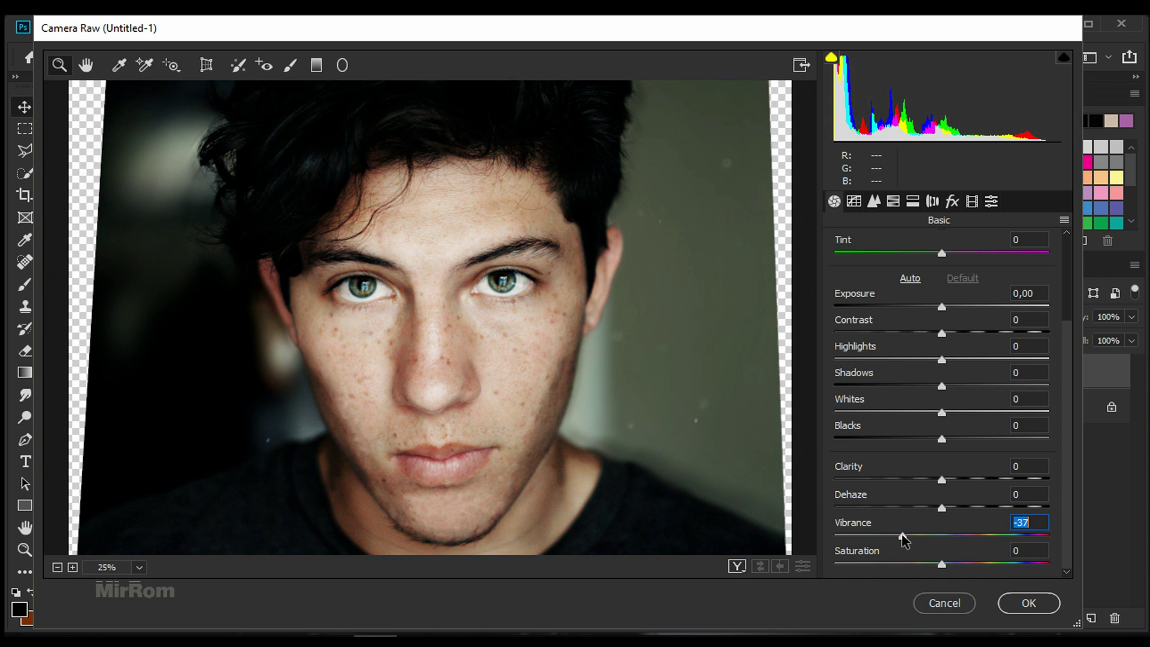
left_click_drag(942, 508, 1037, 481)
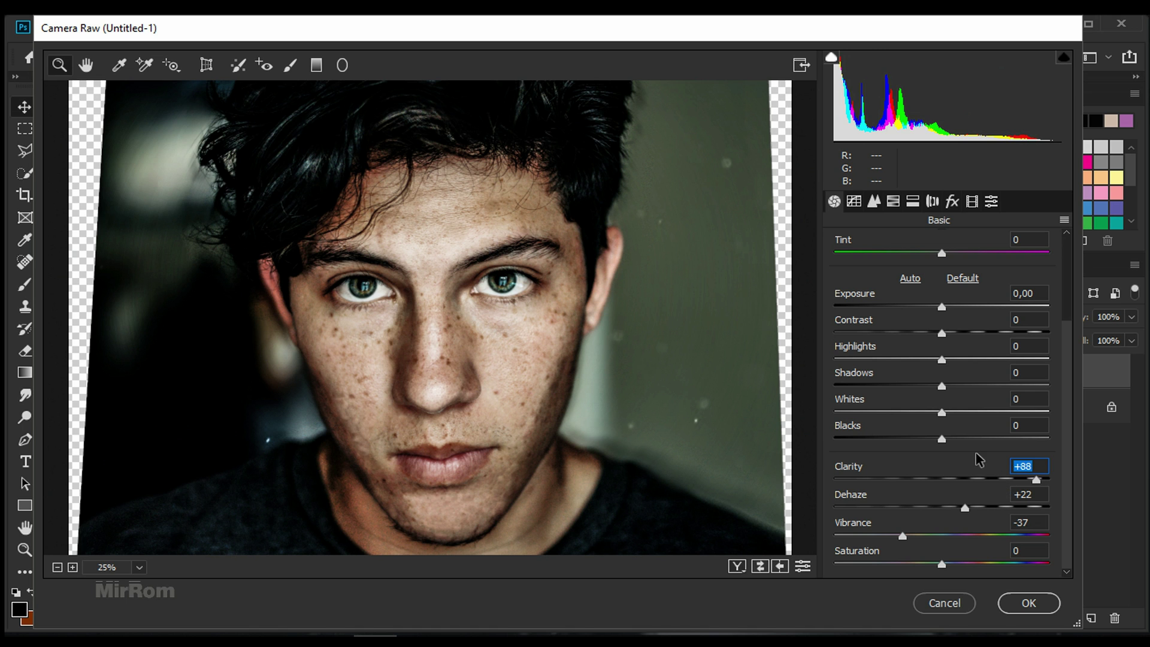
Set Highlights -48 and Shadows +42, then apply the Camera Raw filter
left_click_drag(942, 360, 898, 360)
key("Down")
key("Down")
key("Down")
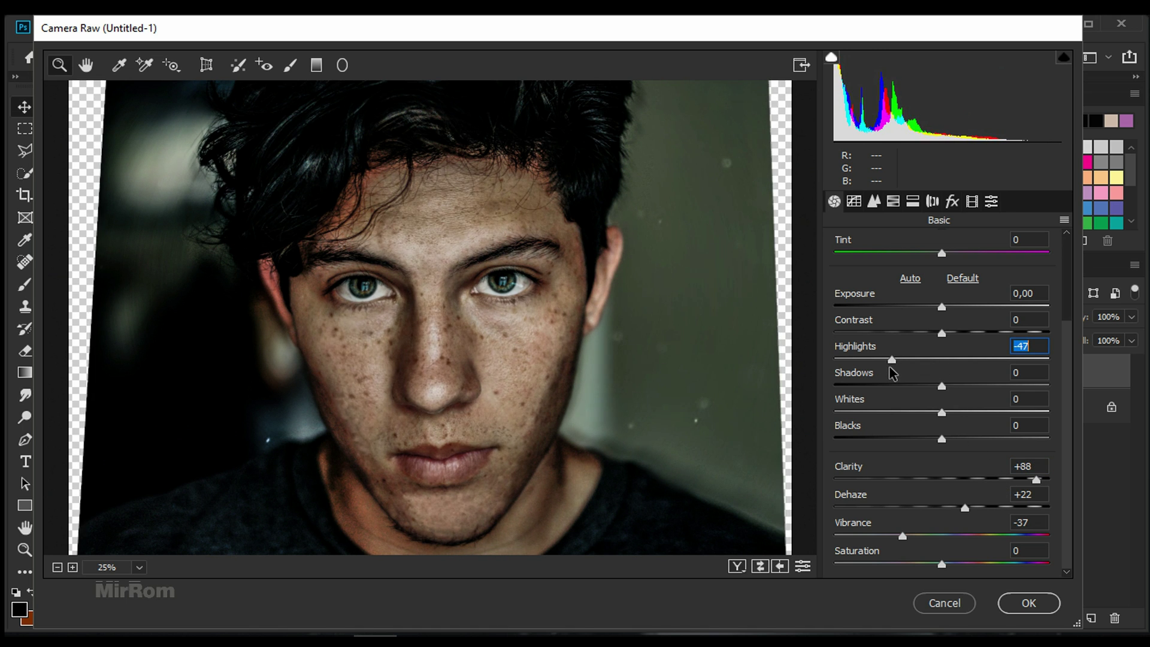
left_click_drag(942, 385, 988, 389)
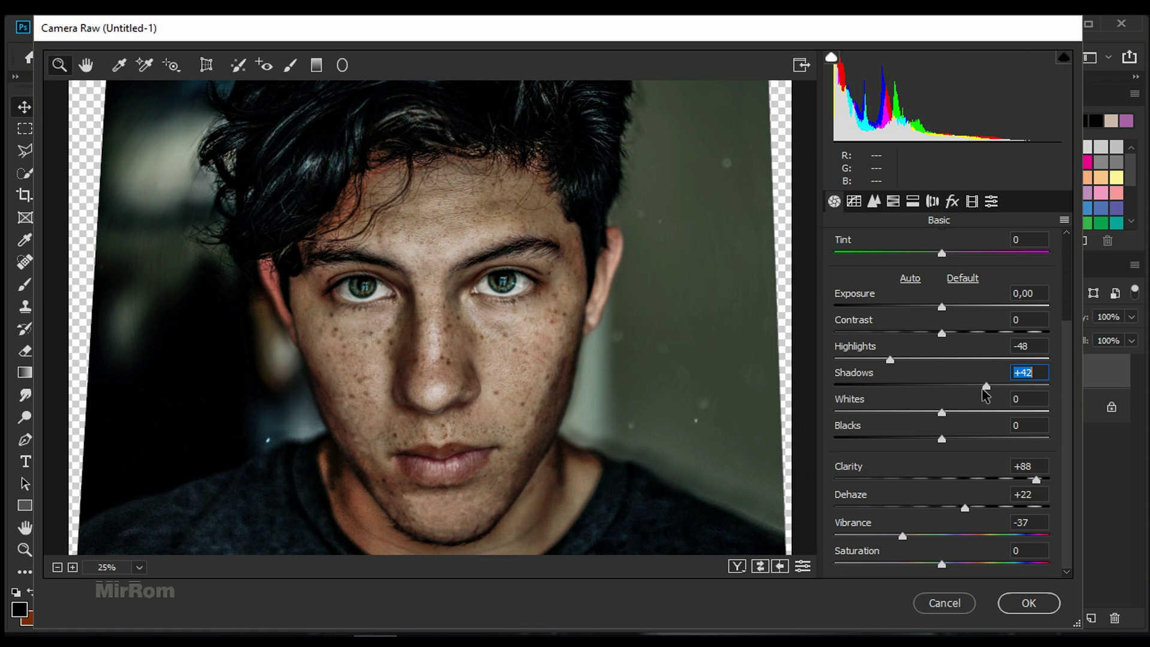
scroll(612, 366, "down", 2)
scroll(611, 367, "up", 4)
scroll(611, 366, "down", 4)
scroll(611, 366, "up", 2)
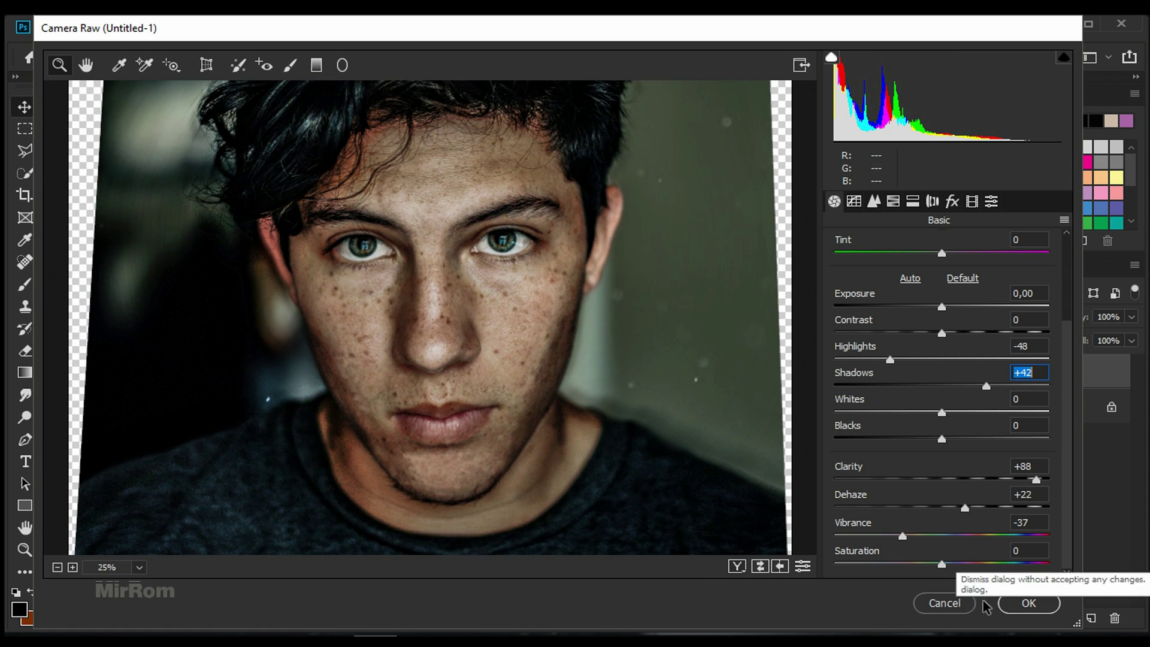
left_click(1018, 604)
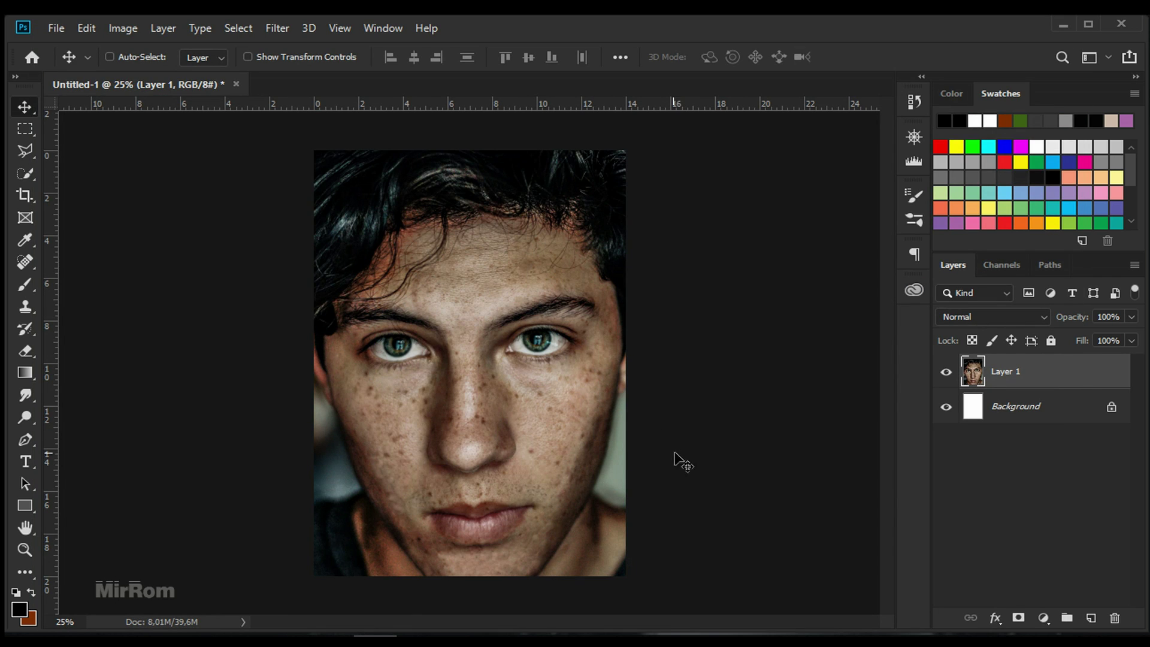
Zoom in and pan around the filtered face
key("ctrl")
key("ctrl+plus")
key("ctrl+plus")
scroll(667, 476, "down", 2)
scroll(668, 473, "down", 2)
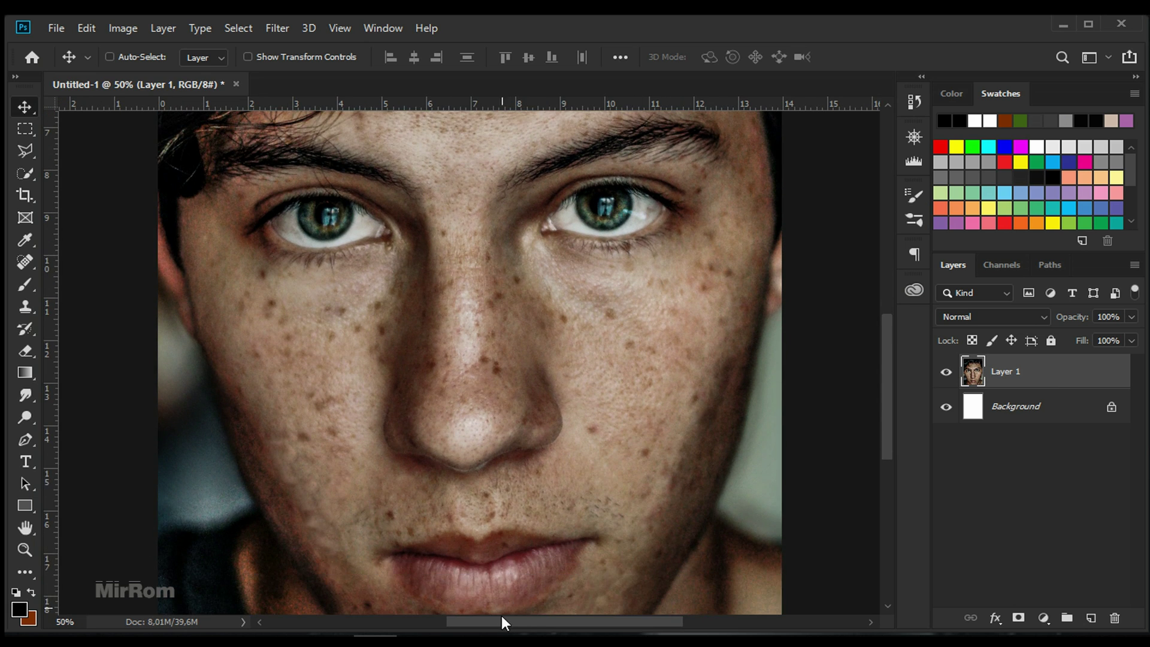
left_click_drag(502, 623, 470, 623)
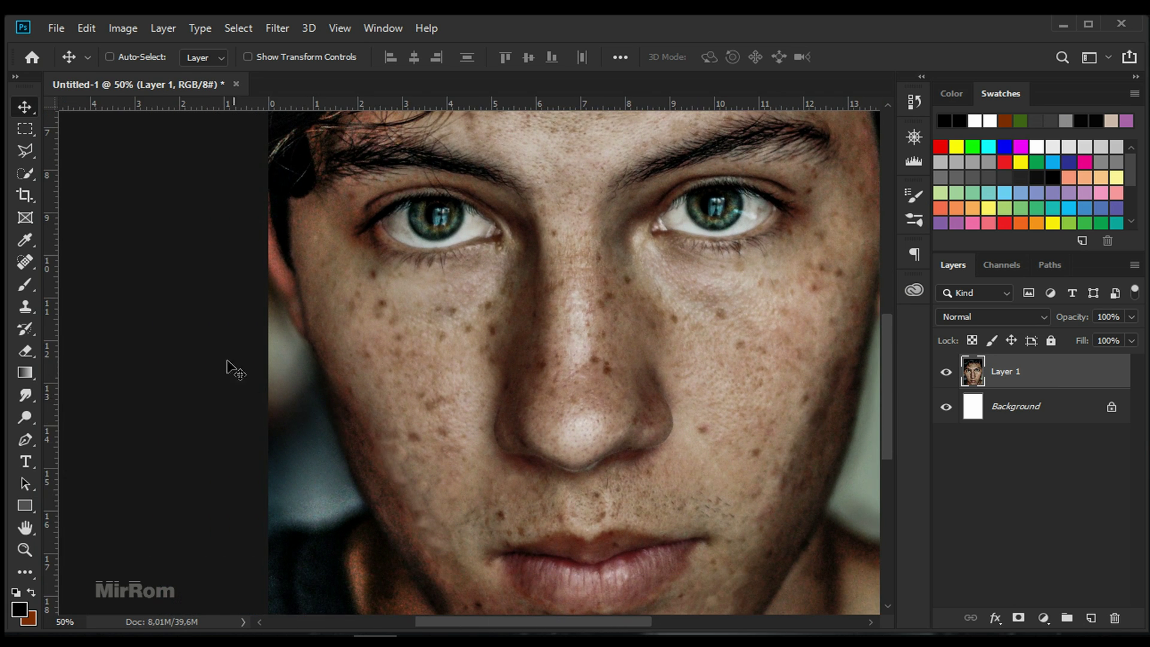
Choose the standard Pen tool in Path mode
left_click(31, 446)
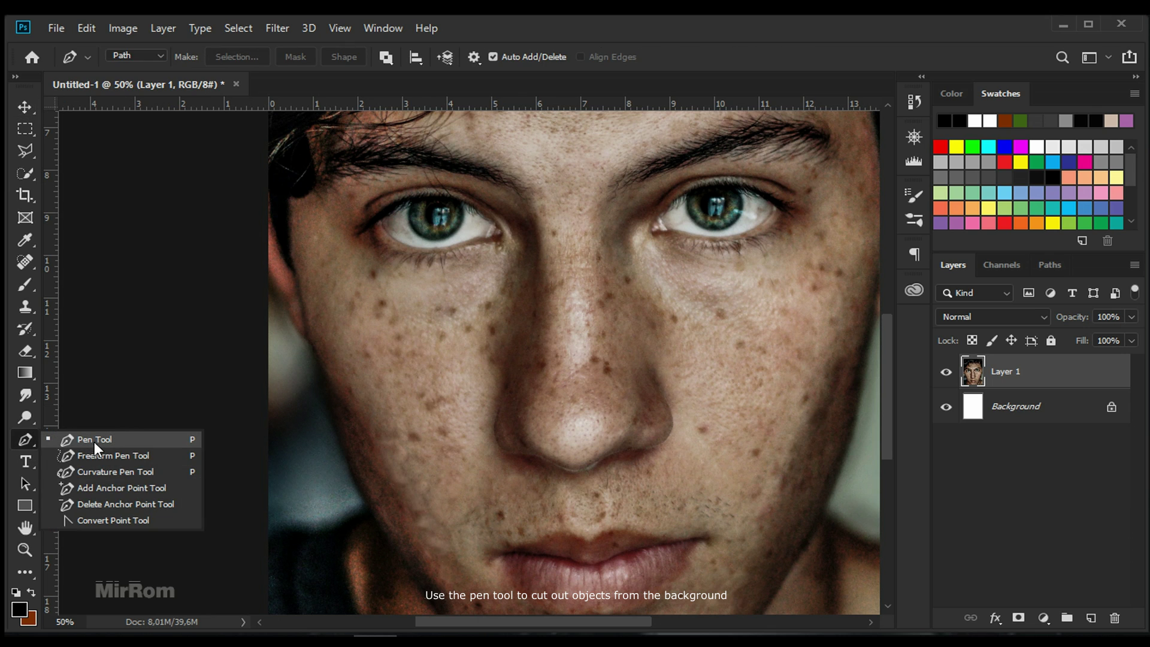
left_click(135, 440)
left_click(136, 55)
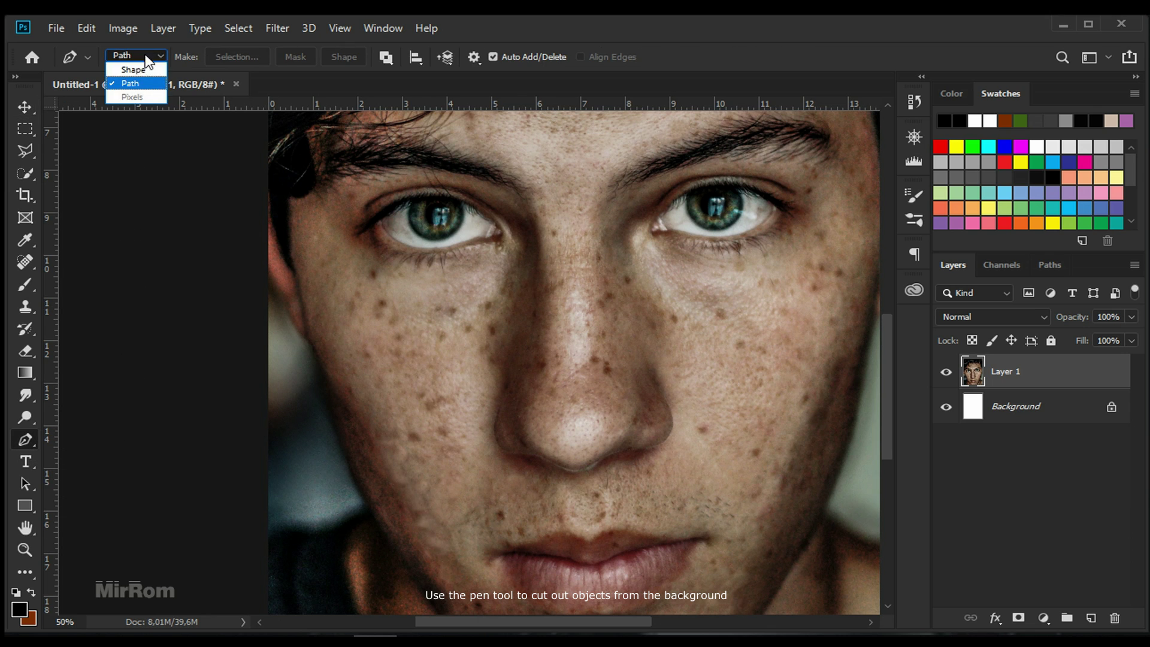
left_click(148, 90)
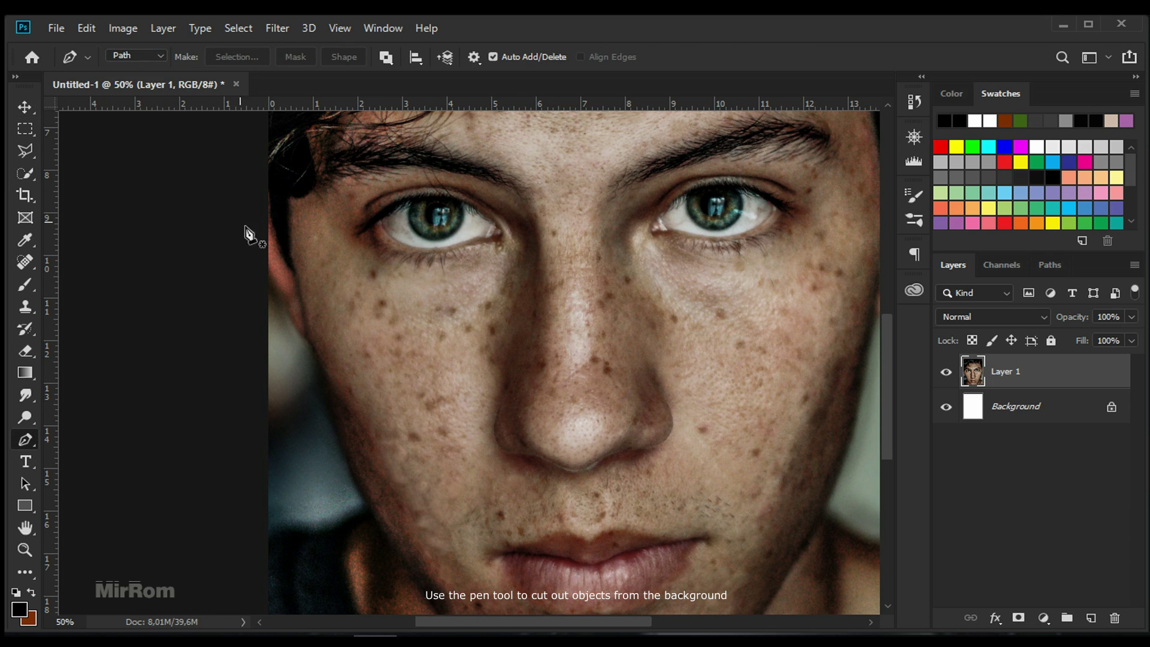
Trace a closed path around the background patch left of the cheek
left_click(264, 273)
left_click_drag(283, 309, 290, 315)
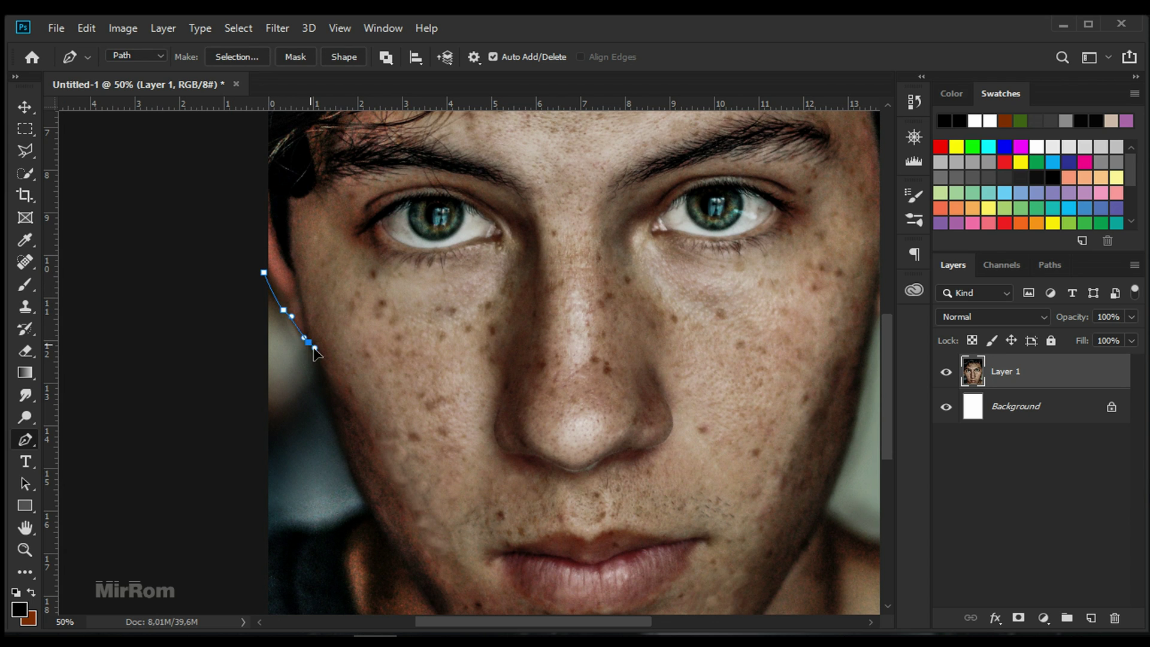
left_click(308, 342)
scroll(314, 373, "down", 3)
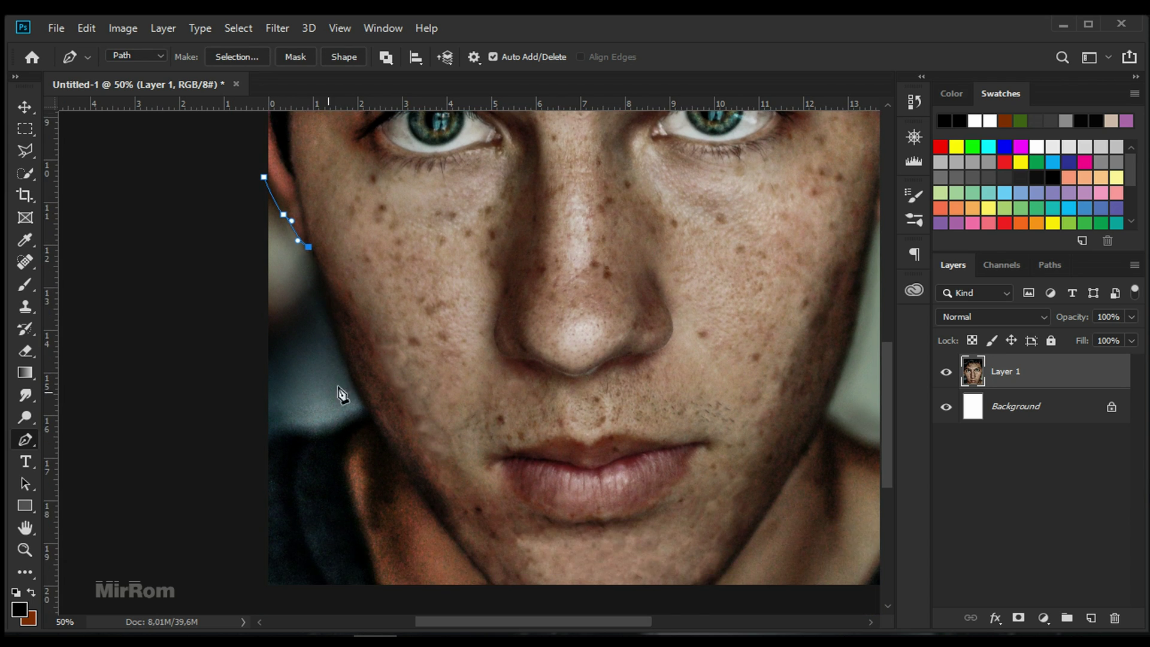
mouse_move(346, 362)
left_mouse_down()
mouse_move(375, 424)
mouse_move(336, 430)
left_mouse_up()
left_click(317, 434)
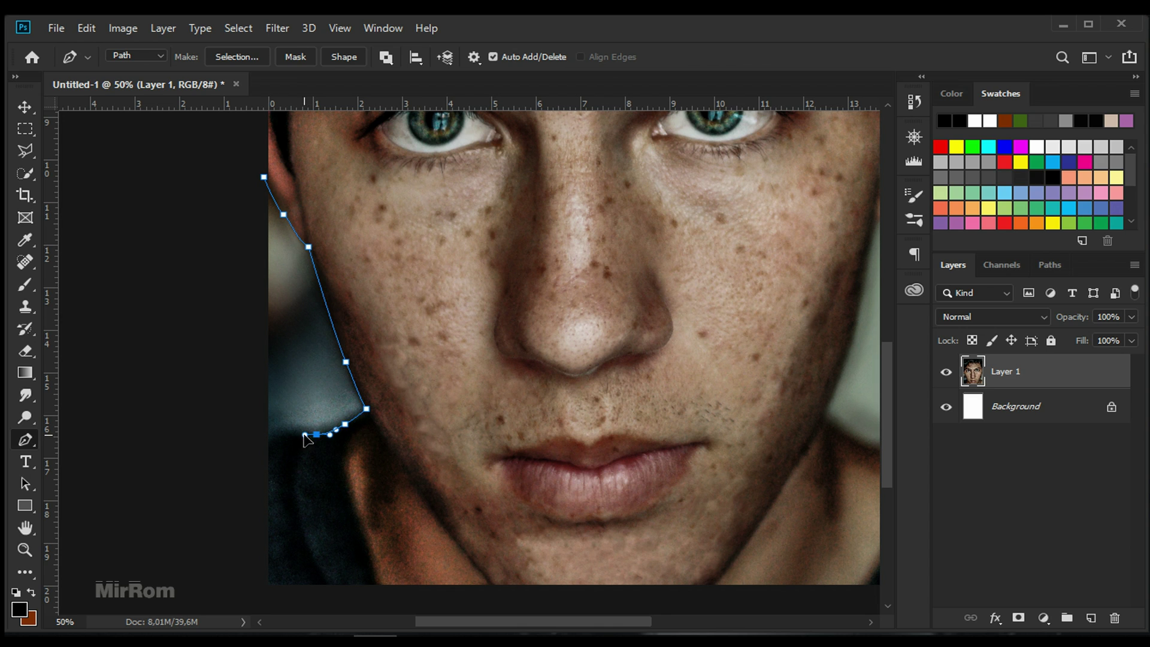
left_click(285, 435)
left_click(223, 320)
left_click(263, 177)
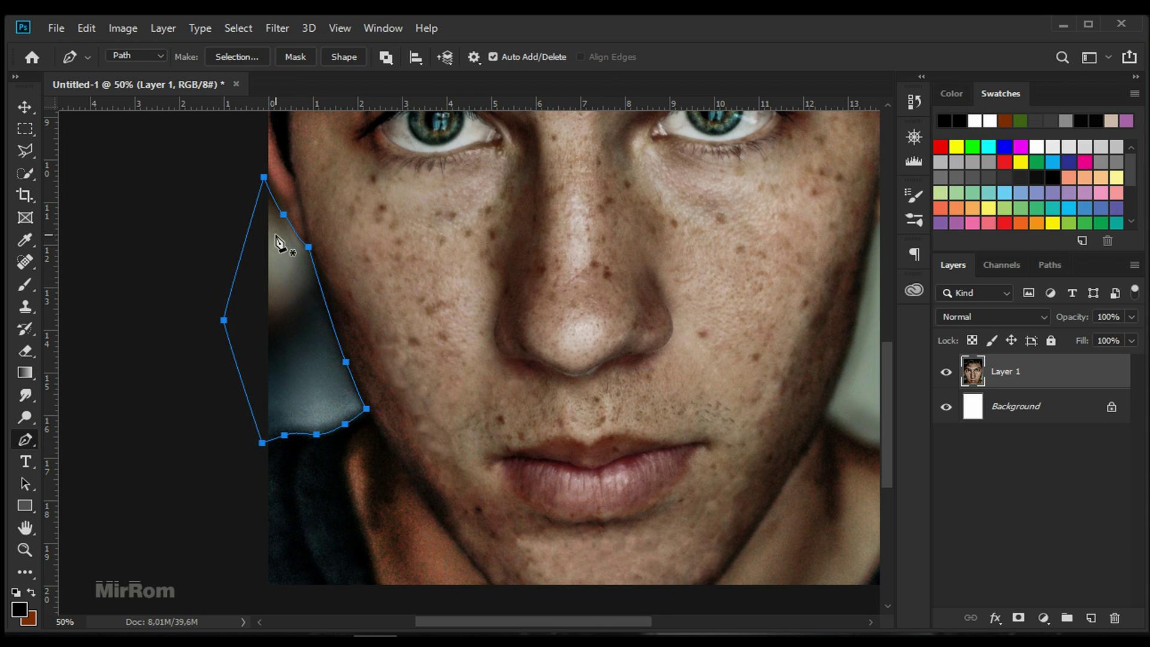
Turn the path into a 0.2-feathered selection and add an inverted Layer 1 mask
right_click(277, 237)
left_click(423, 310)
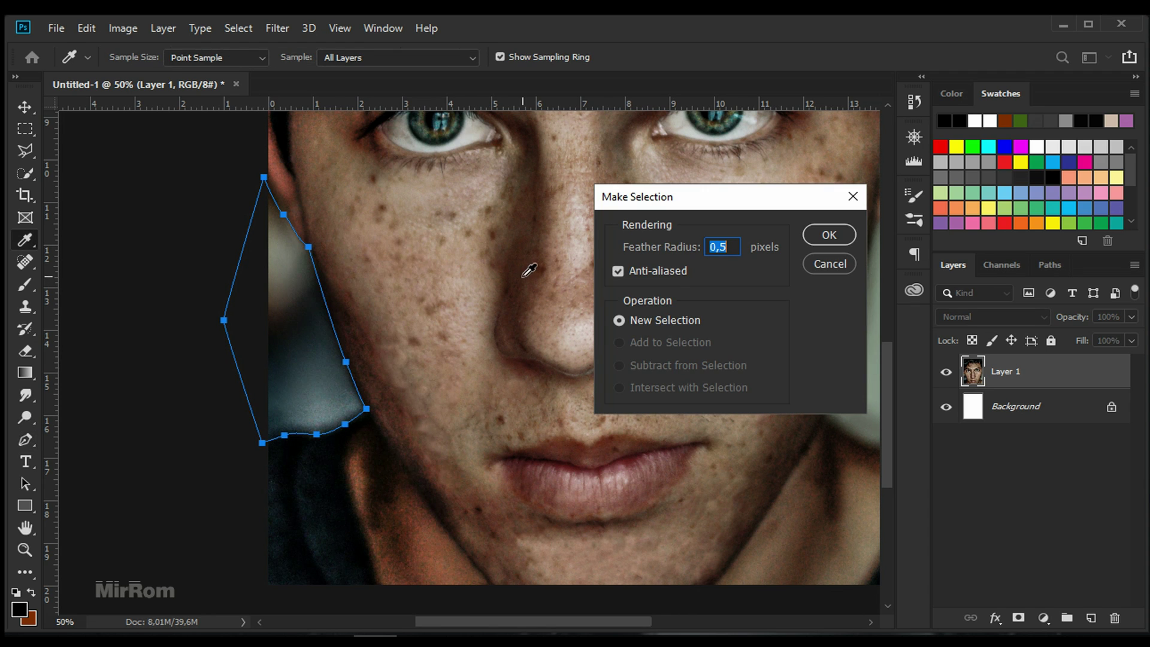
left_click_drag(688, 255, 686, 254)
left_click(830, 236)
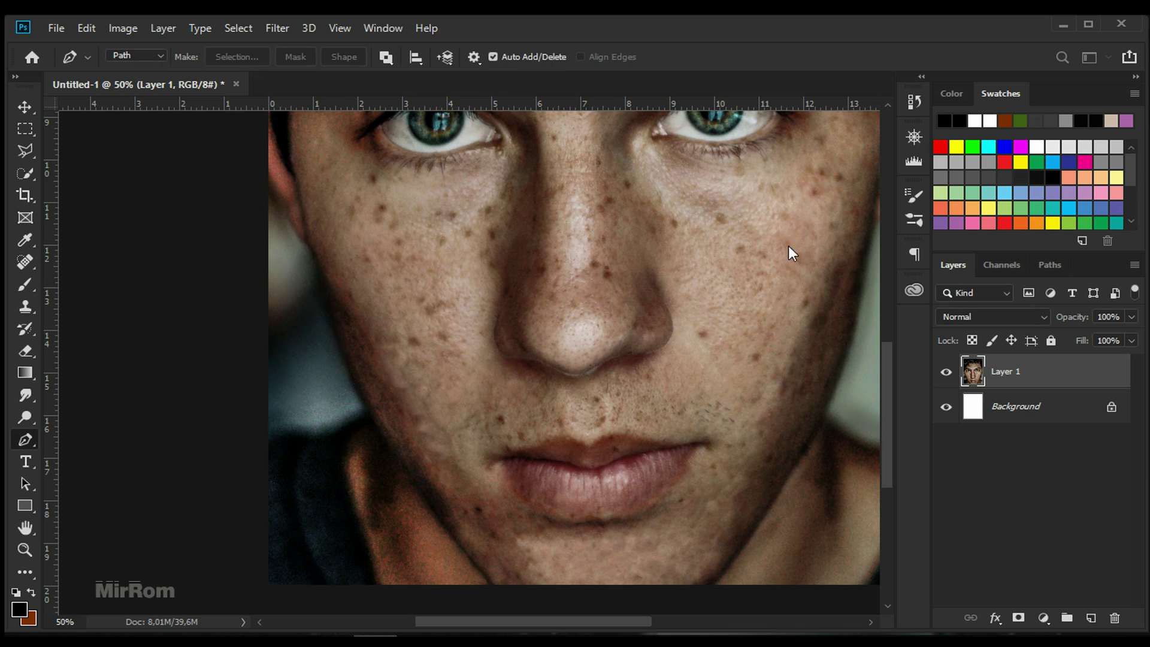
left_click(1019, 617)
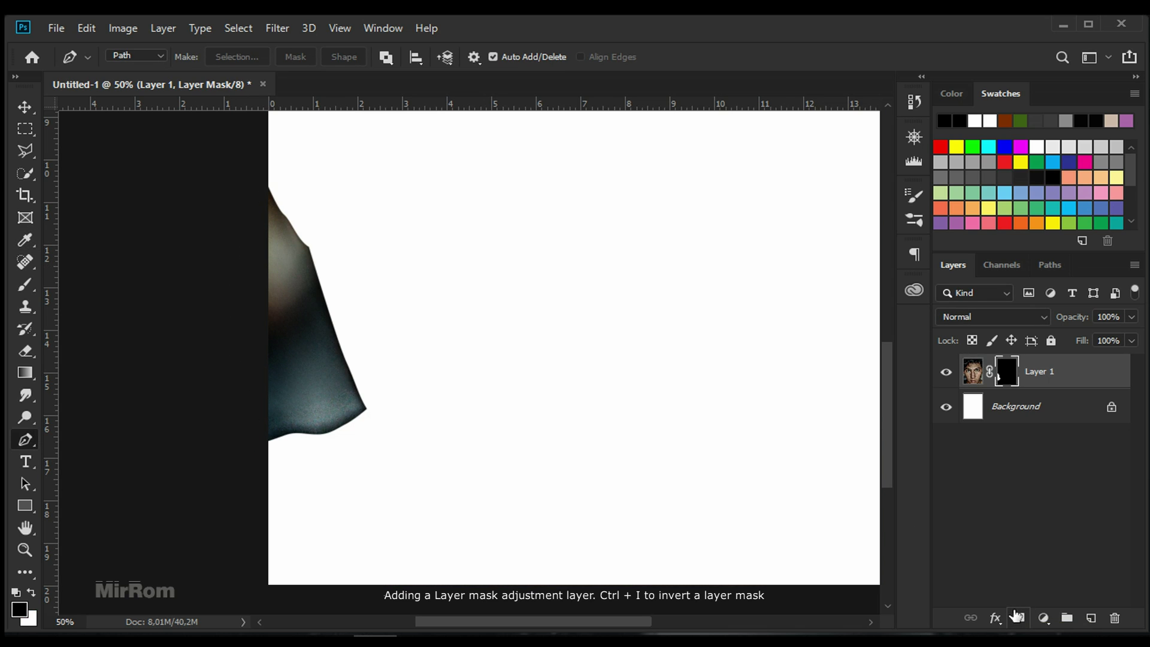
key("ctrl+i")
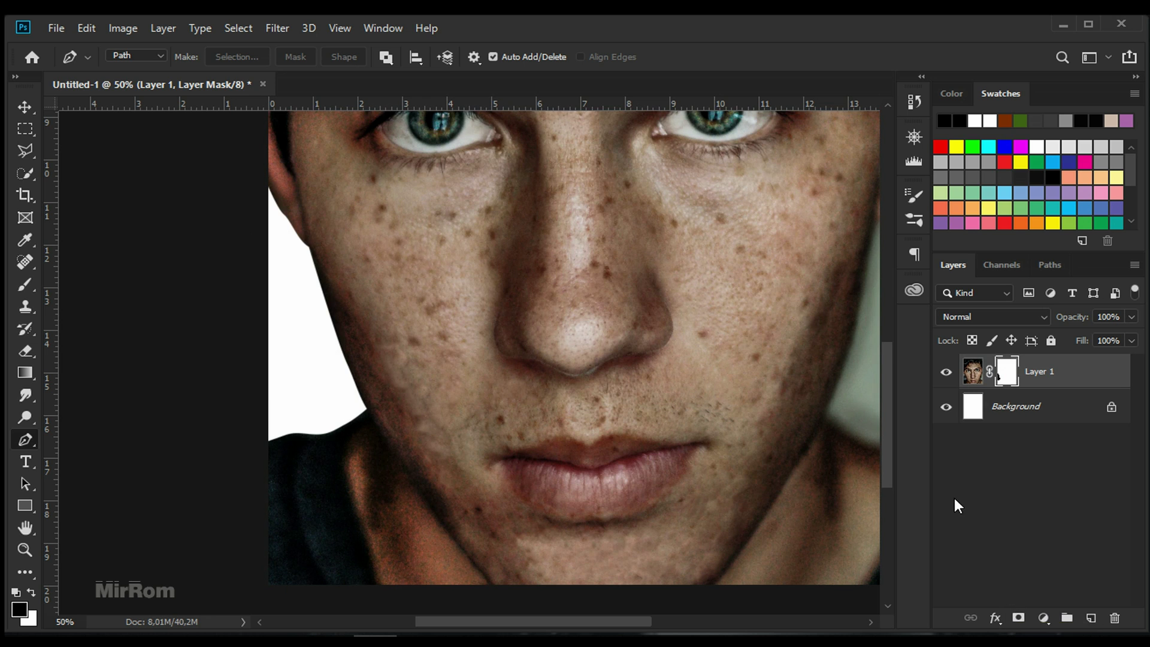
Trace a closed path around the greenish patch right of the cheek
left_click_drag(616, 622, 677, 620)
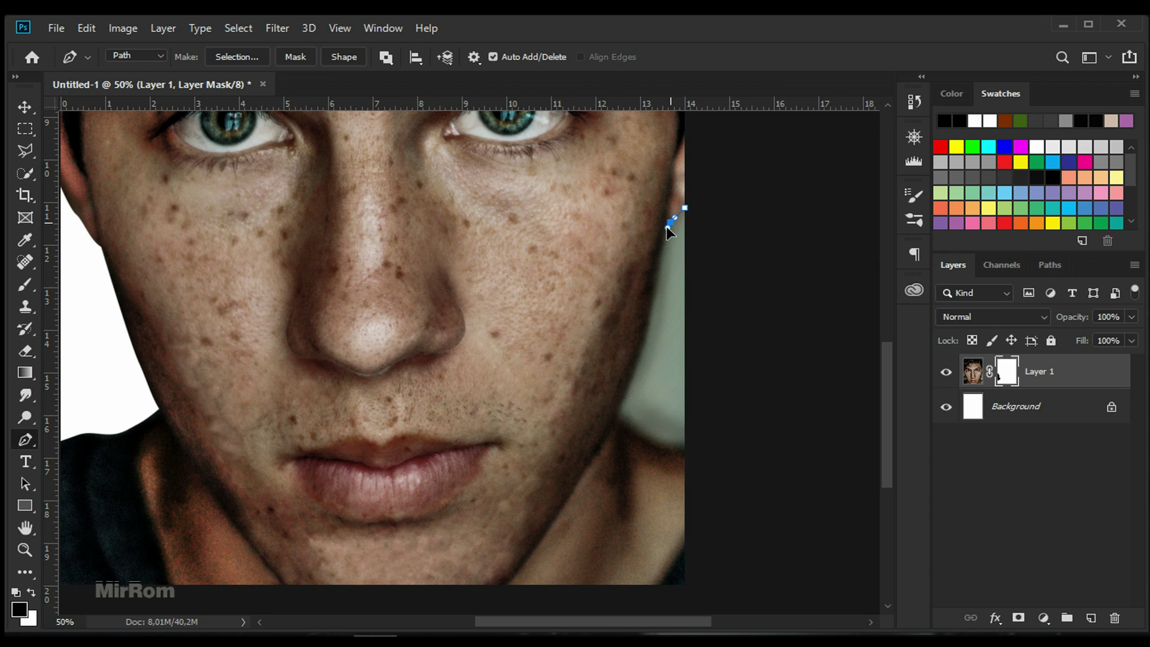
left_click_drag(641, 348, 638, 364)
left_click(618, 411)
left_click(629, 423)
left_click_drag(668, 441, 685, 446)
left_click(692, 441)
left_click(716, 335)
left_click(718, 270)
left_click(685, 208)
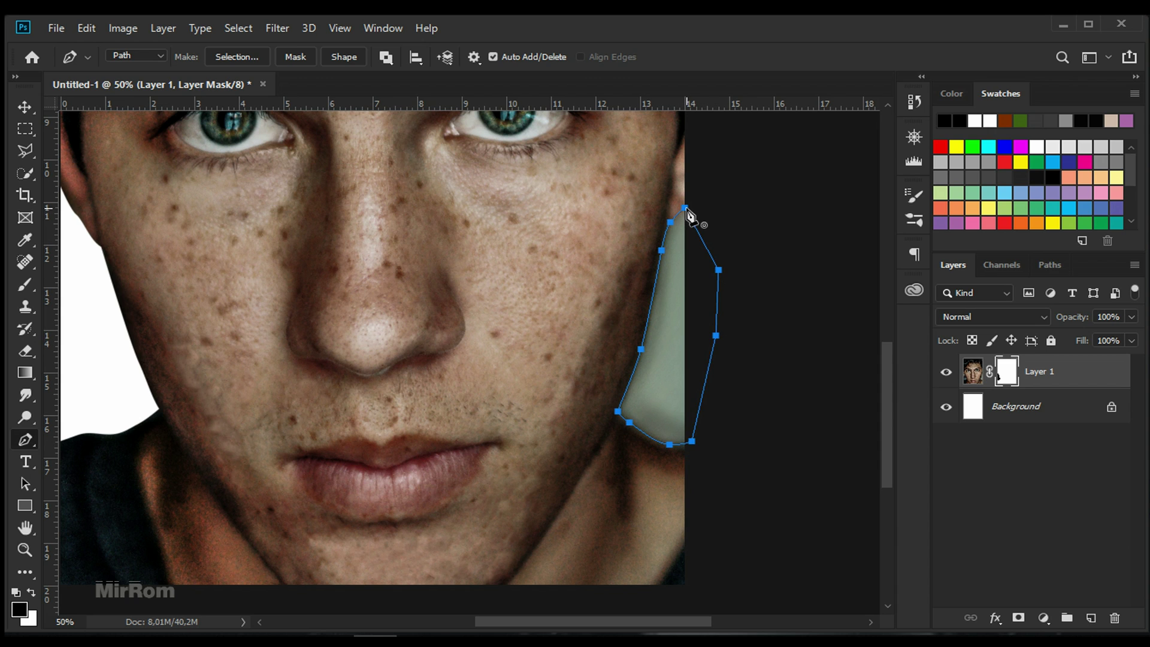
Convert the path to a selection, fill it on the mask, deselect and zoom out
right_click(668, 290)
left_click(693, 325)
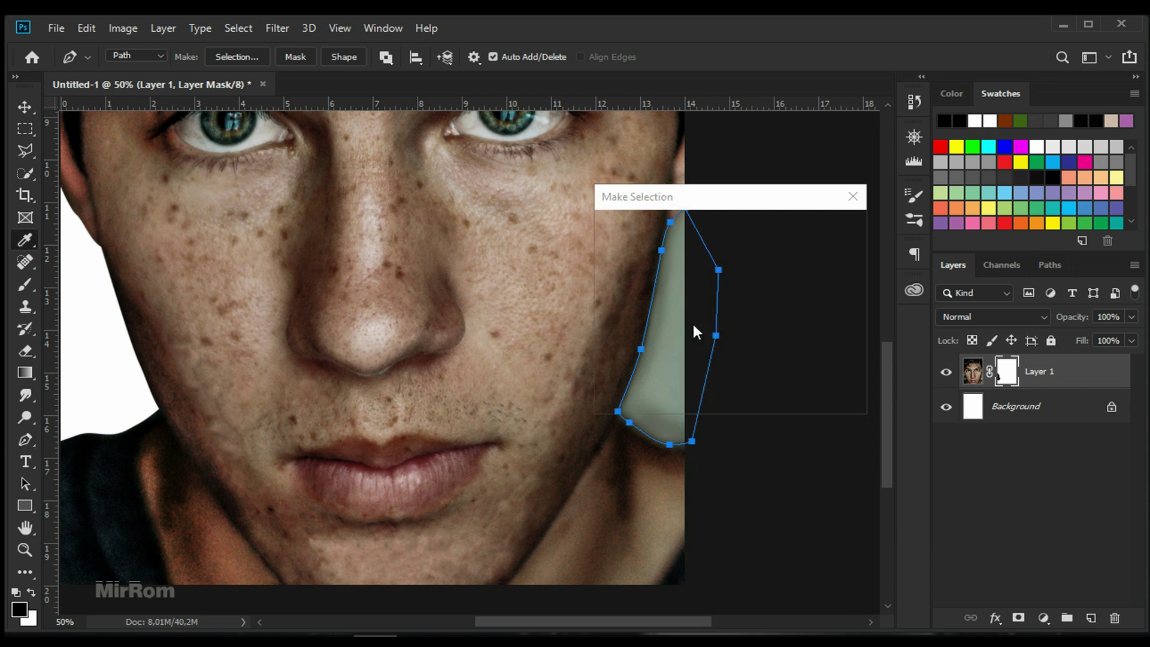
left_click(822, 236)
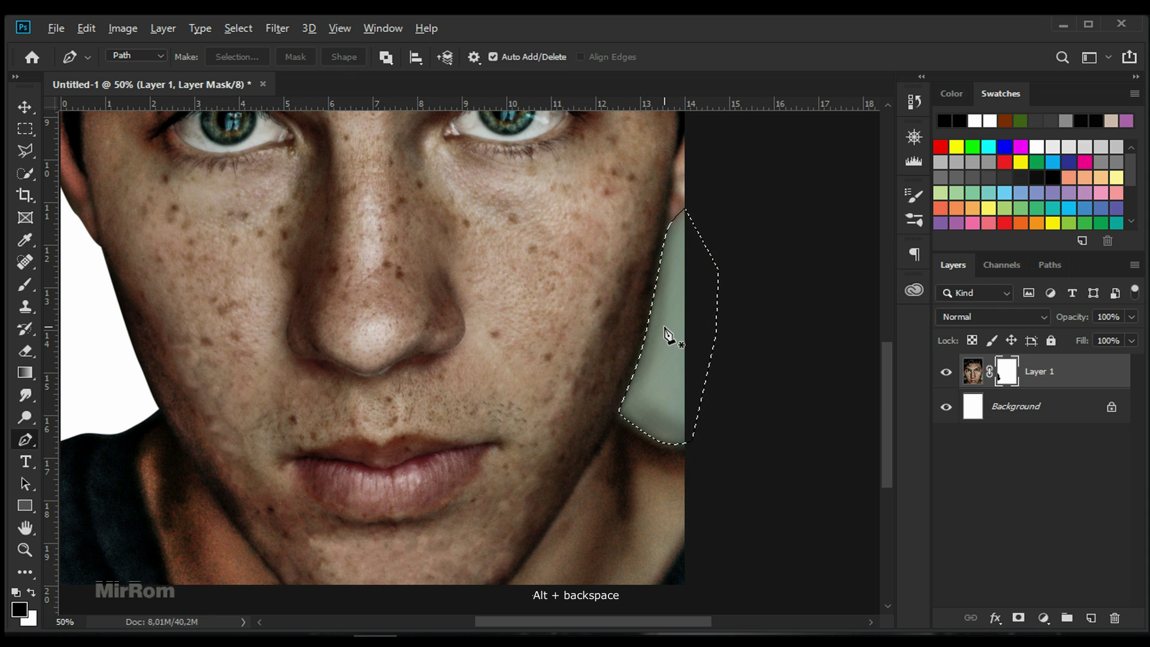
key("alt+BackSpace")
key("ctrl+d")
key("ctrl+minus")
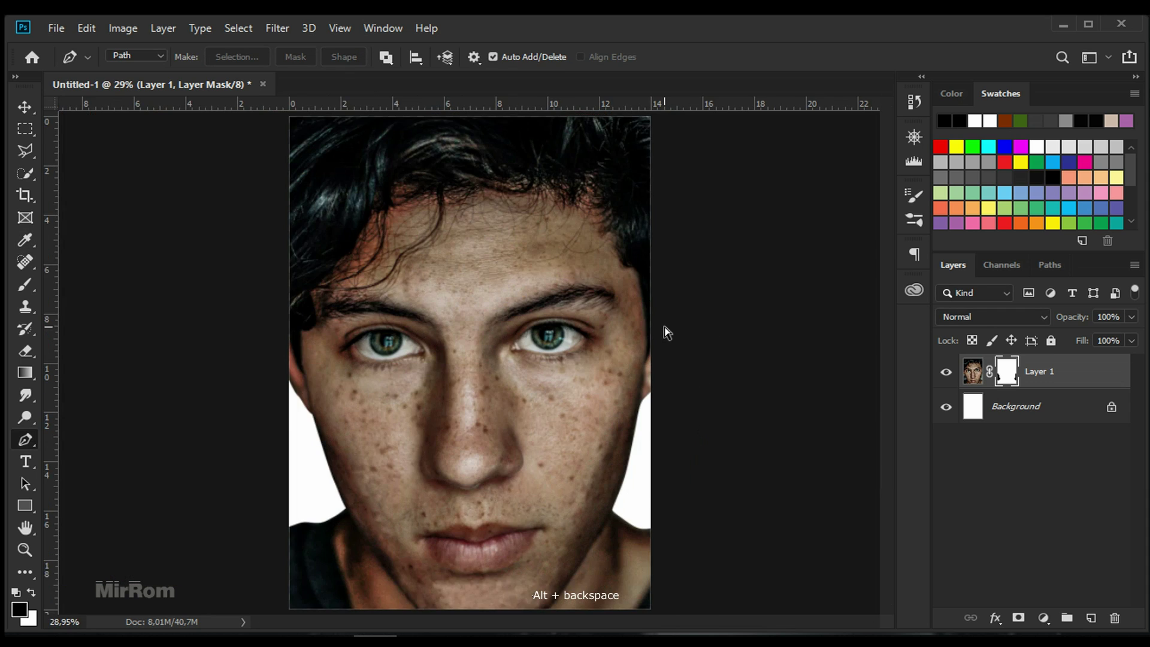
key("ctrl+minus")
Fill the Background layer with black foreground colour, then reselect Layer 1
key("v")
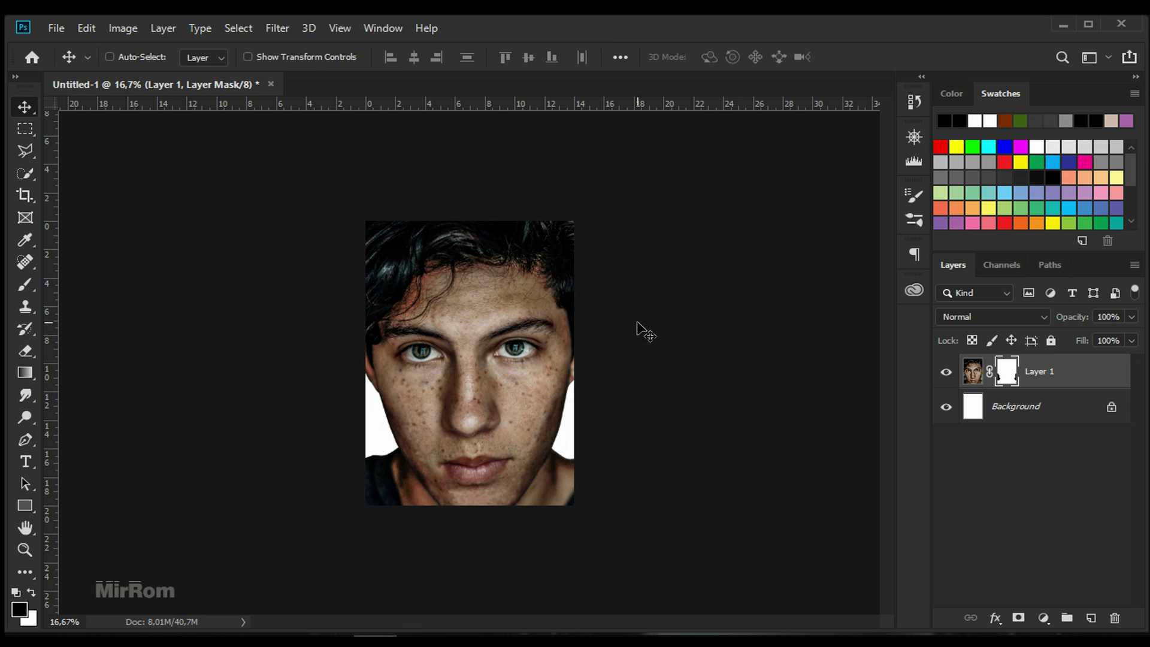
left_click(1013, 410)
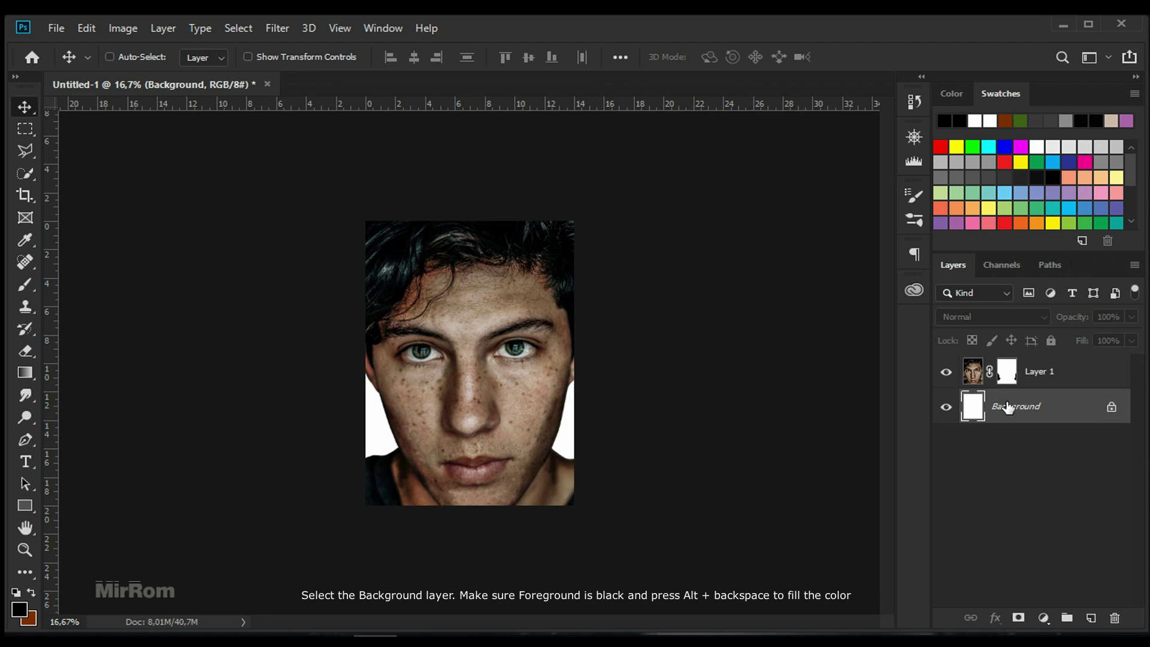
left_click(20, 609)
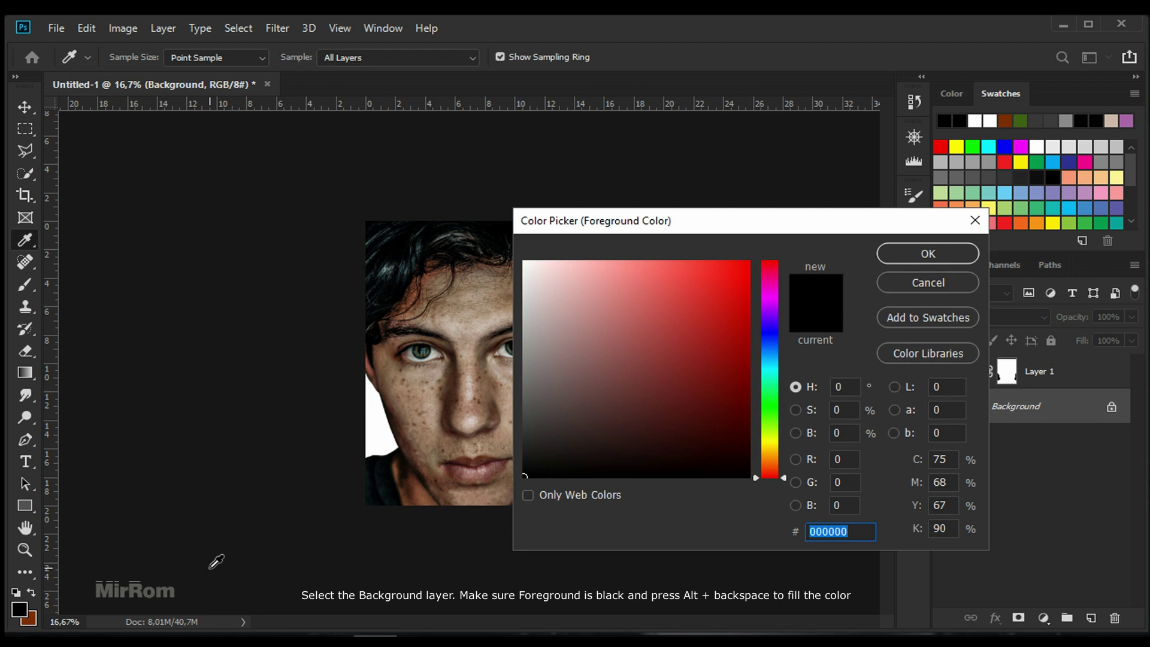
key("Return")
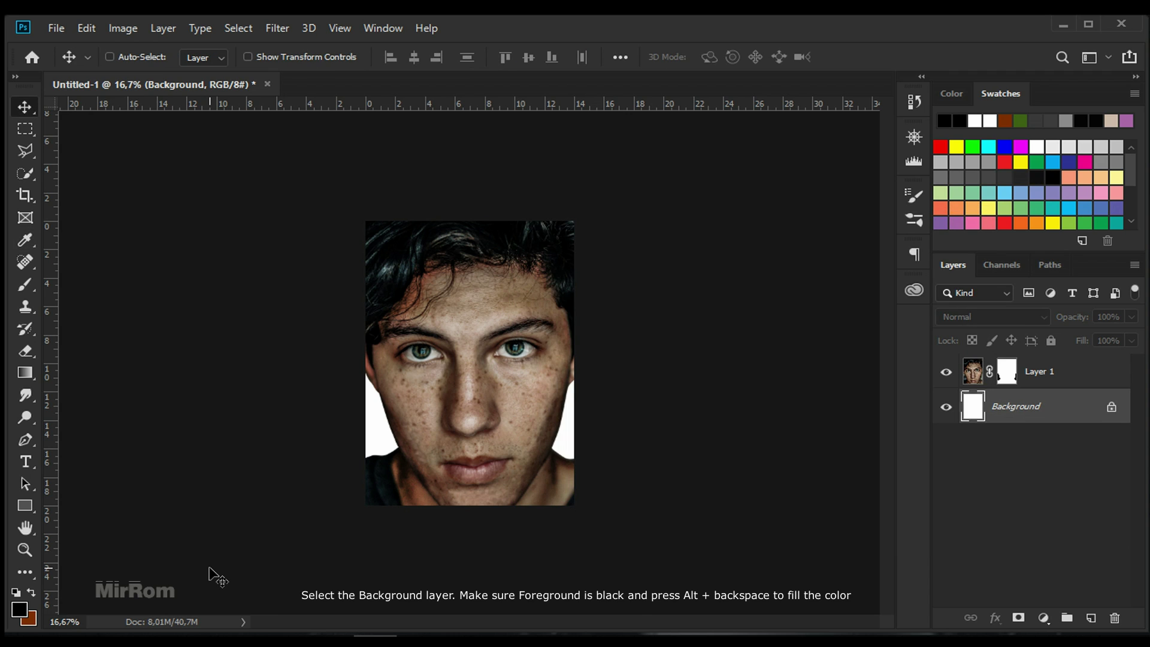
key("alt+BackSpace")
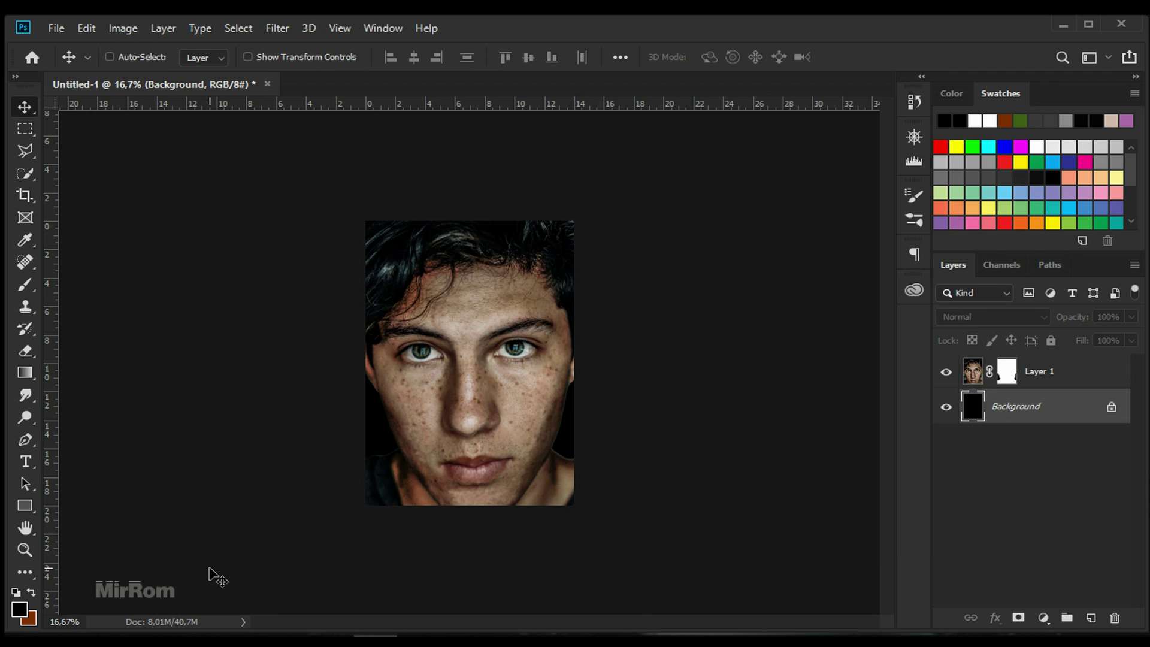
left_click(973, 372)
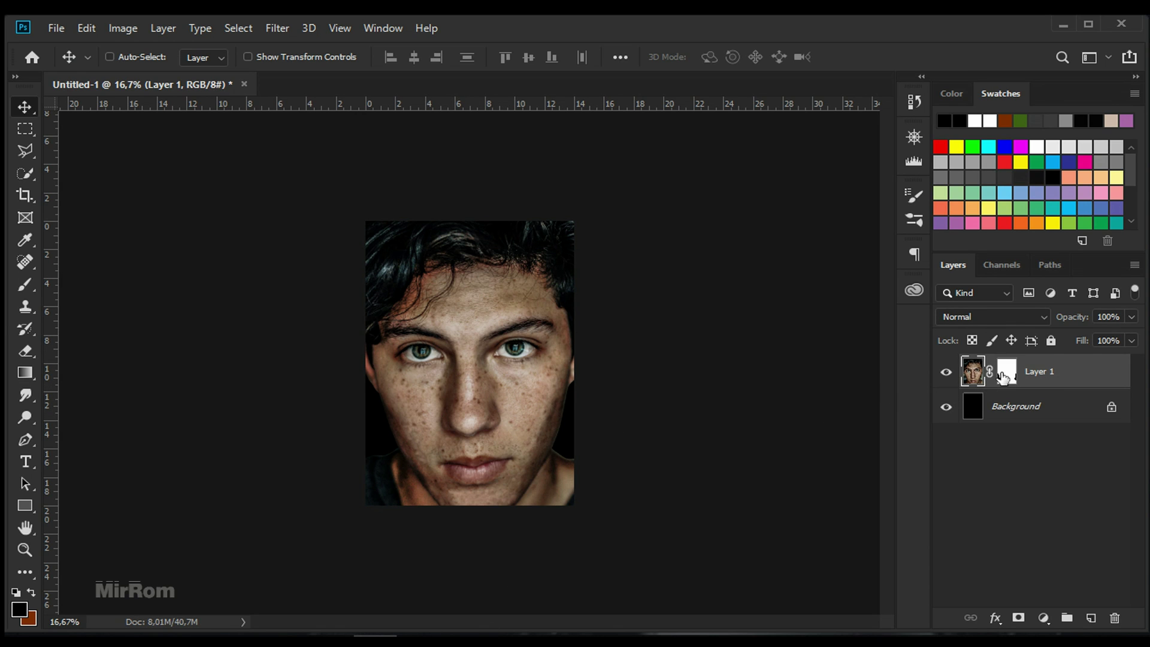
left_click(1043, 618)
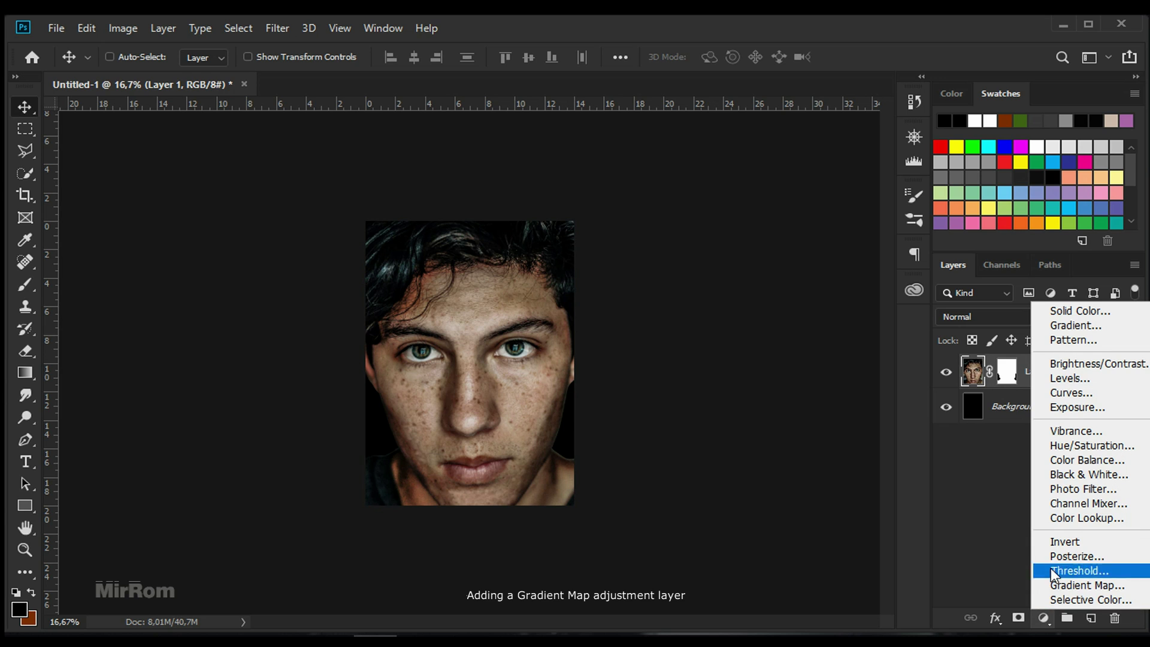
Add a Gradient Map layer with a black-to-gold gradient and dark stop 090909
left_click(1109, 585)
left_click_drag(796, 254, 762, 228)
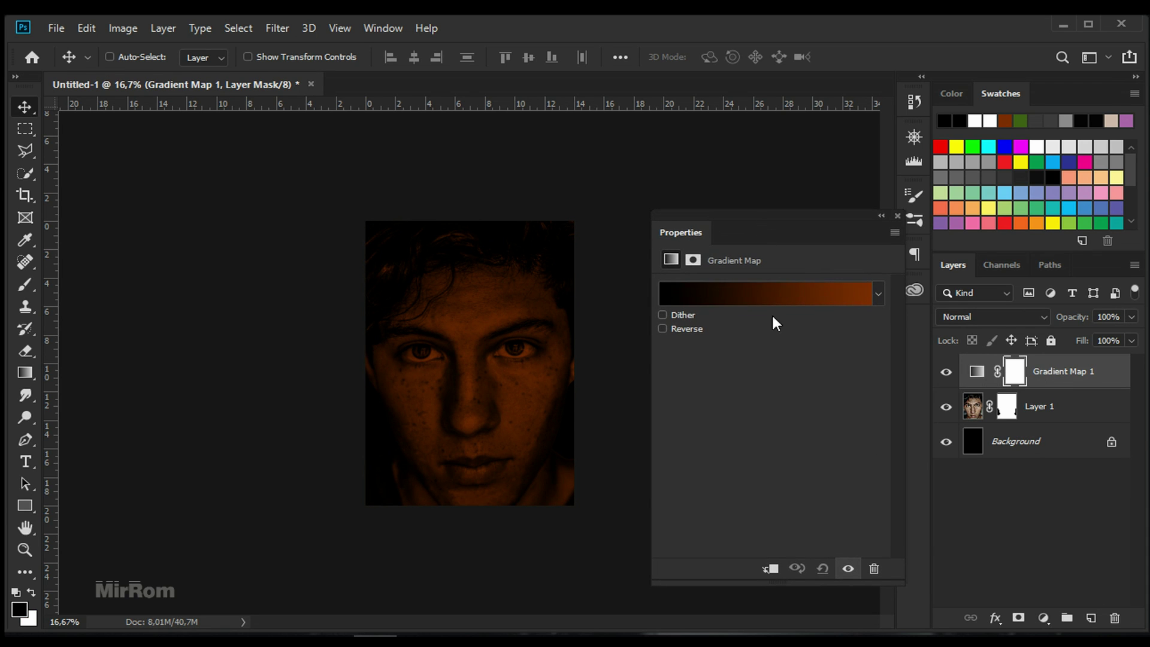
left_click(830, 293)
left_click(963, 198)
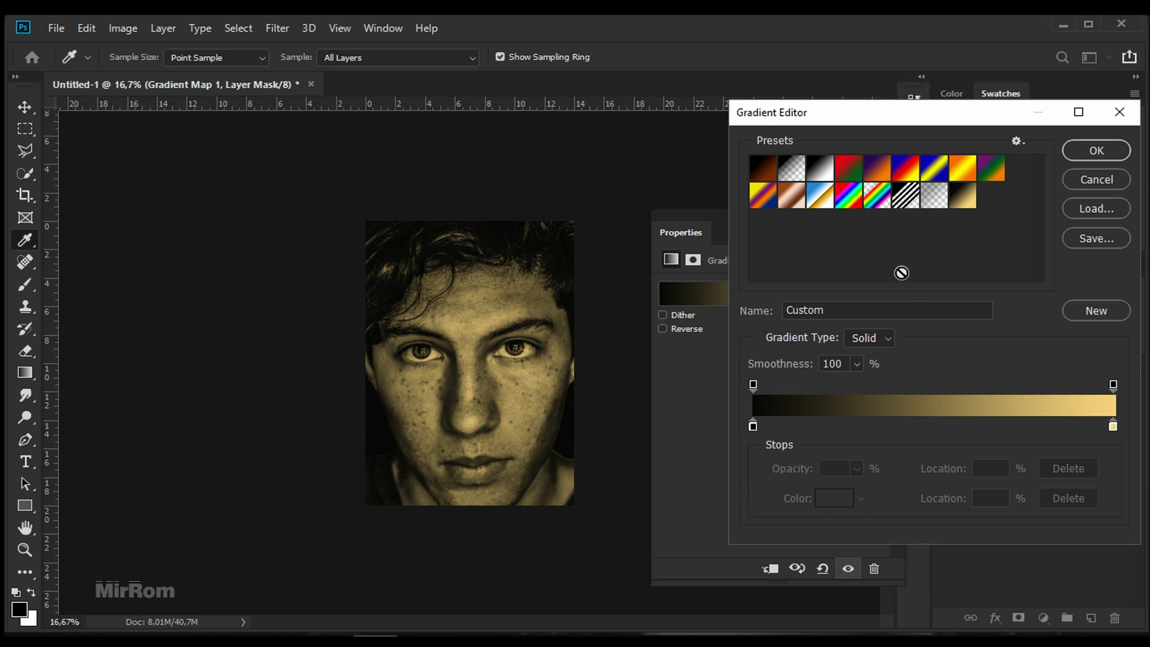
left_click(754, 427)
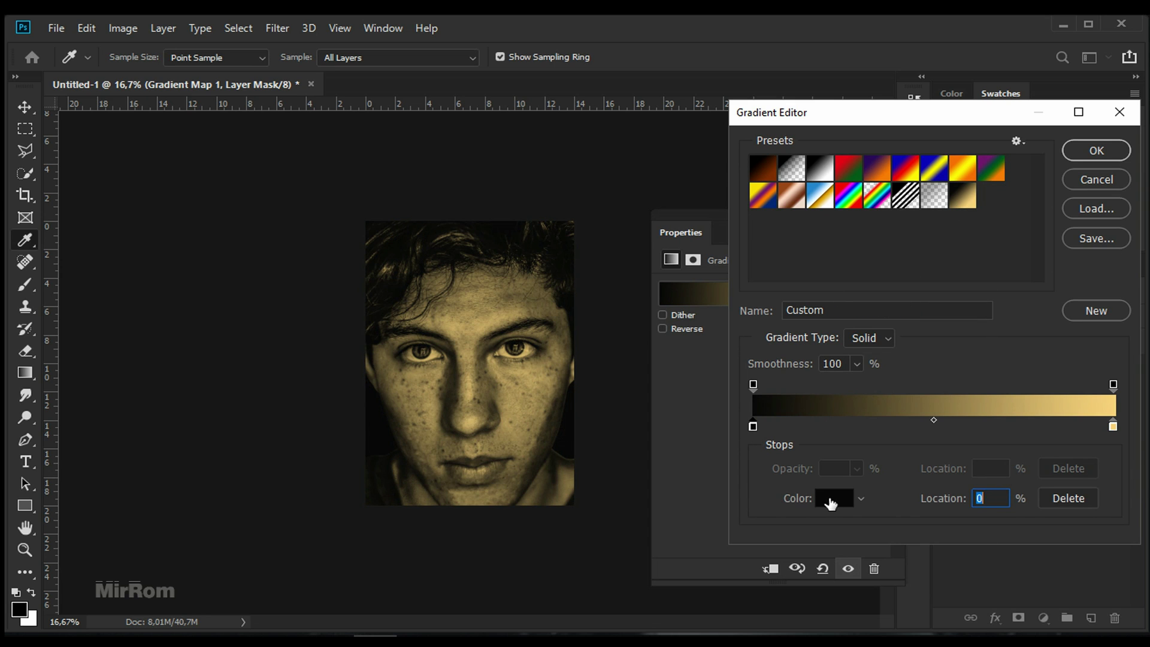
left_click(831, 498)
left_click(871, 531)
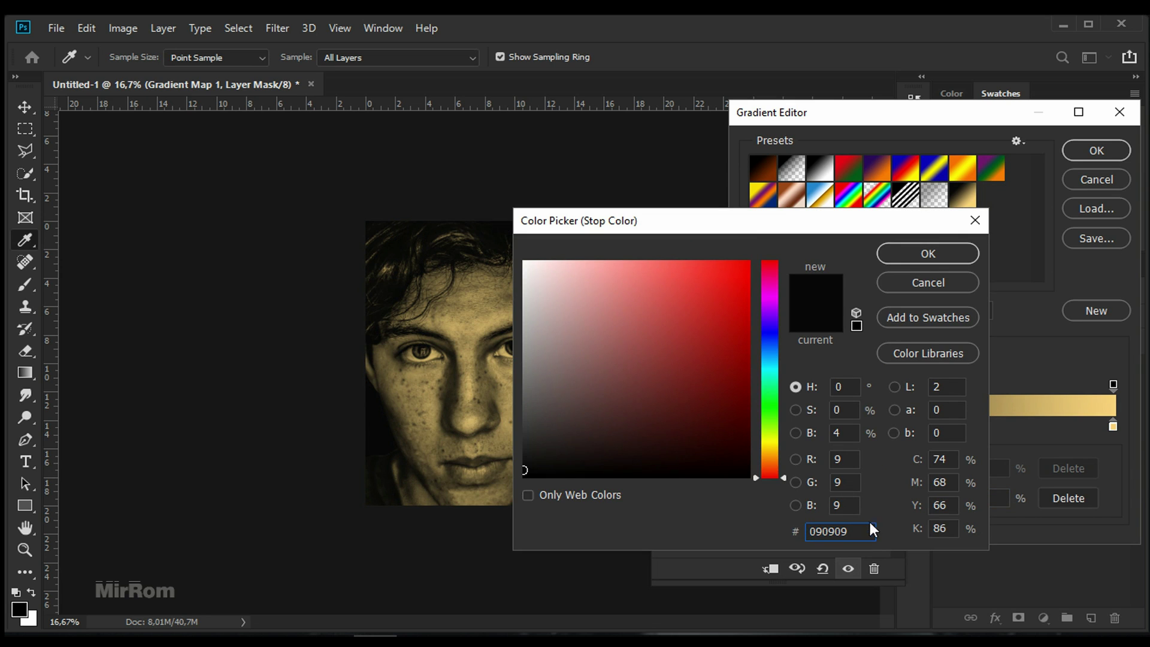
left_click(938, 254)
Set the gold stop to f9d57e and blend the Gradient Map in Soft Light
left_click(1114, 426)
left_click(838, 498)
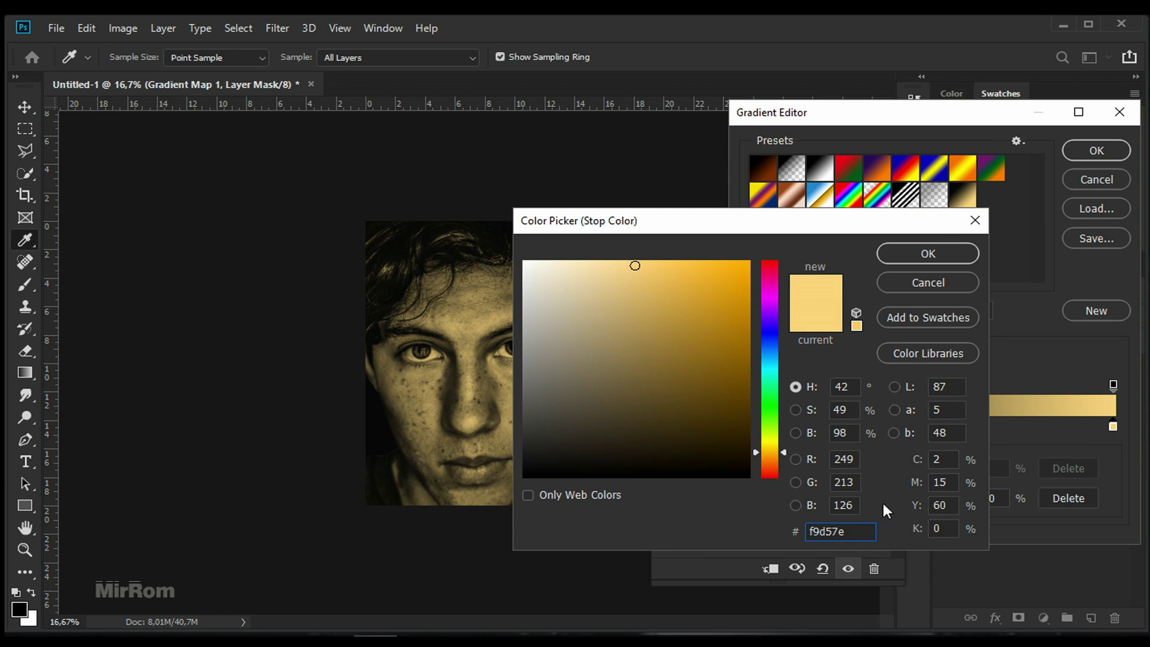
left_click(934, 254)
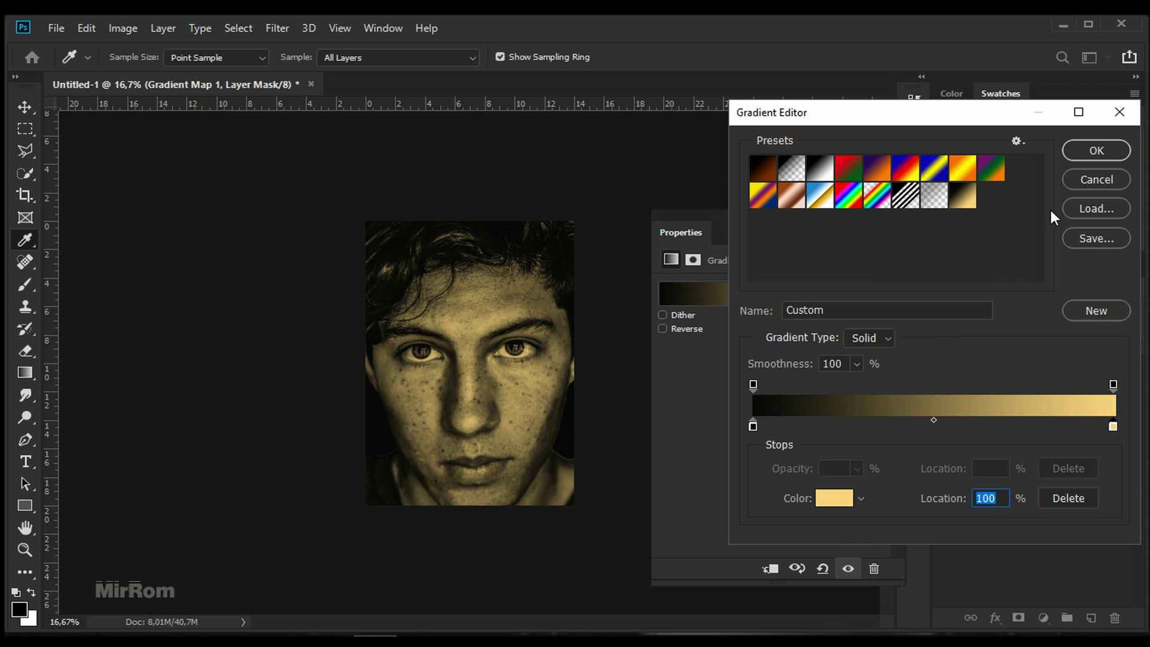
left_click(1096, 151)
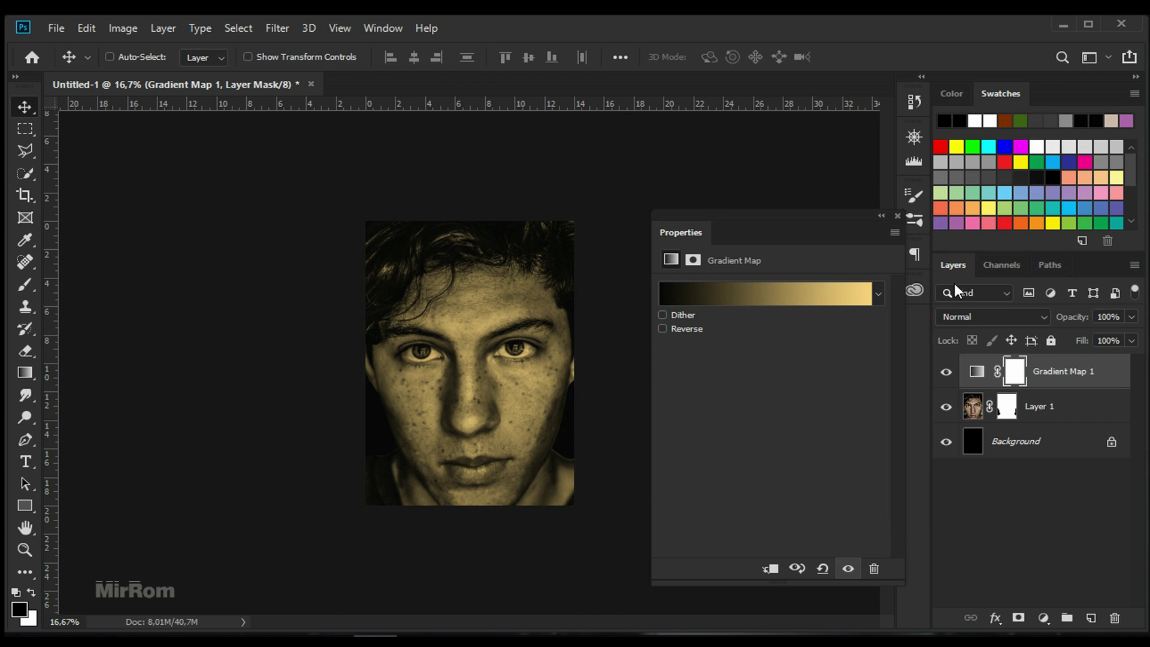
left_click(1007, 316)
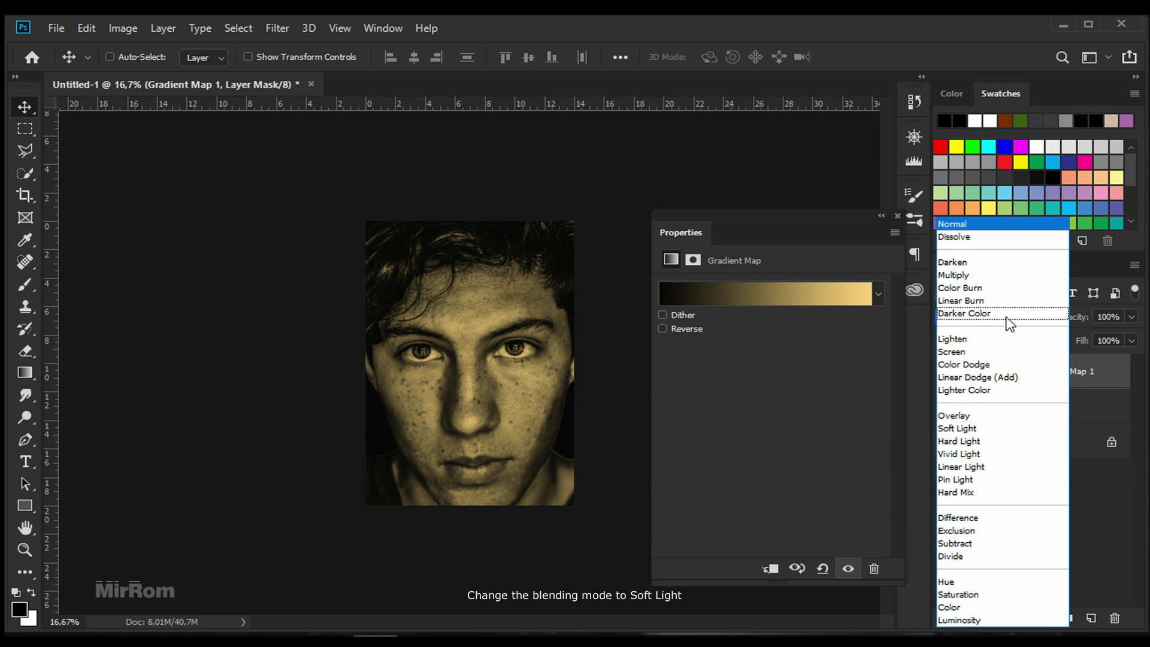
left_click(995, 428)
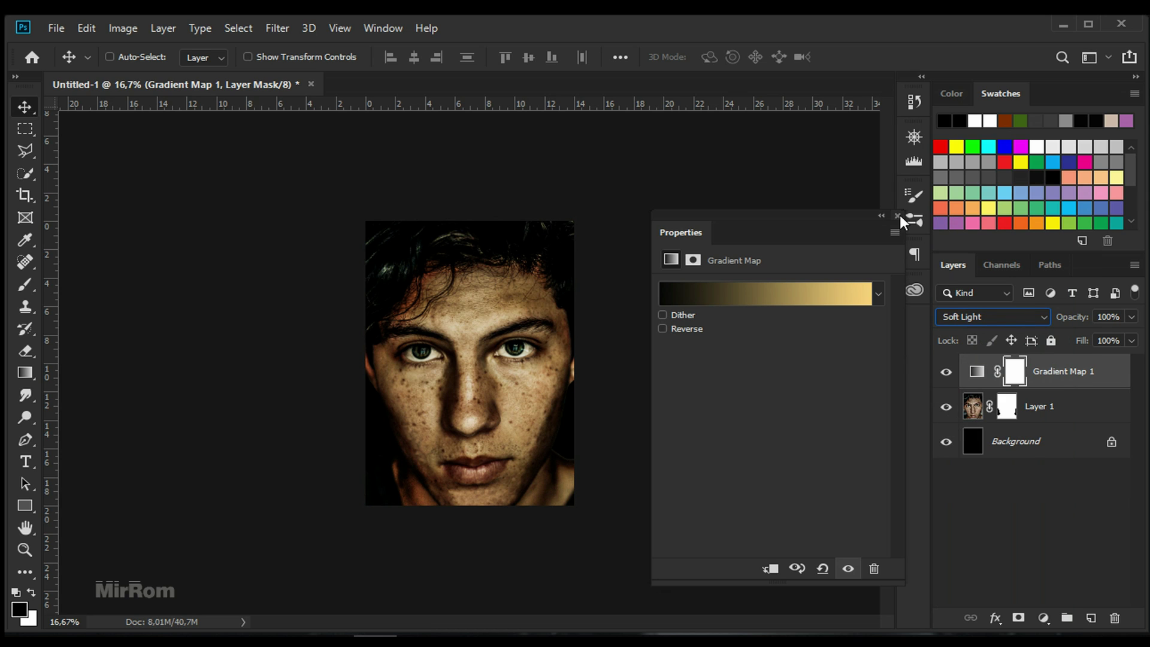
left_click(898, 216)
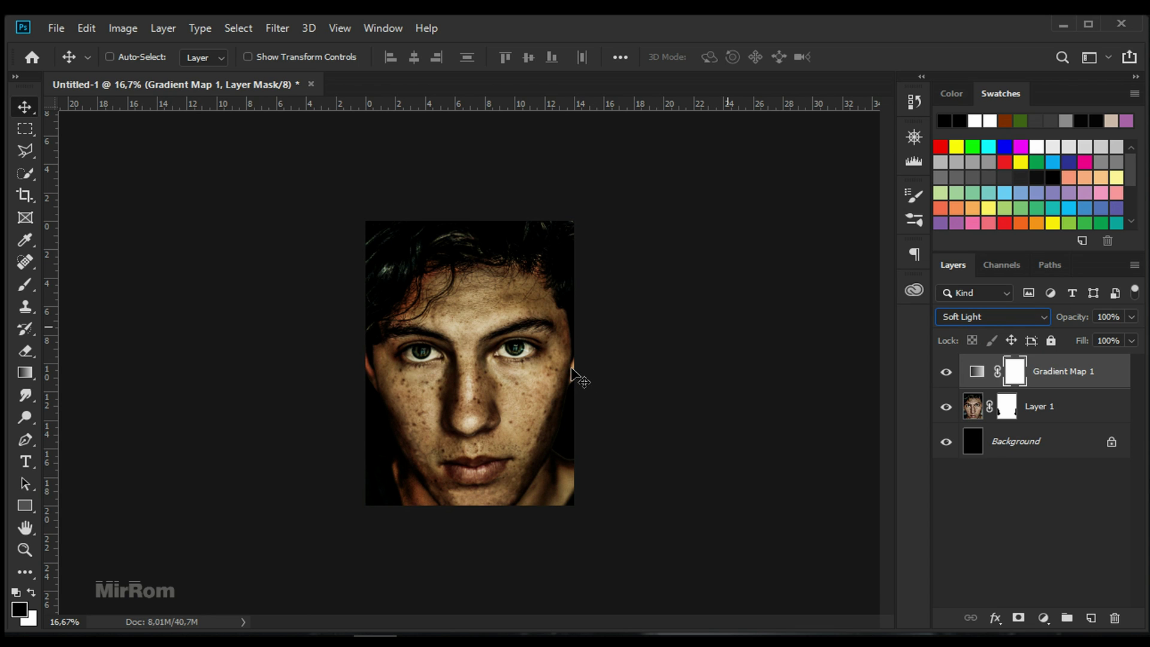
Drag the Scratched Wood pattern from the Libraries panel onto the portrait
left_click(915, 291)
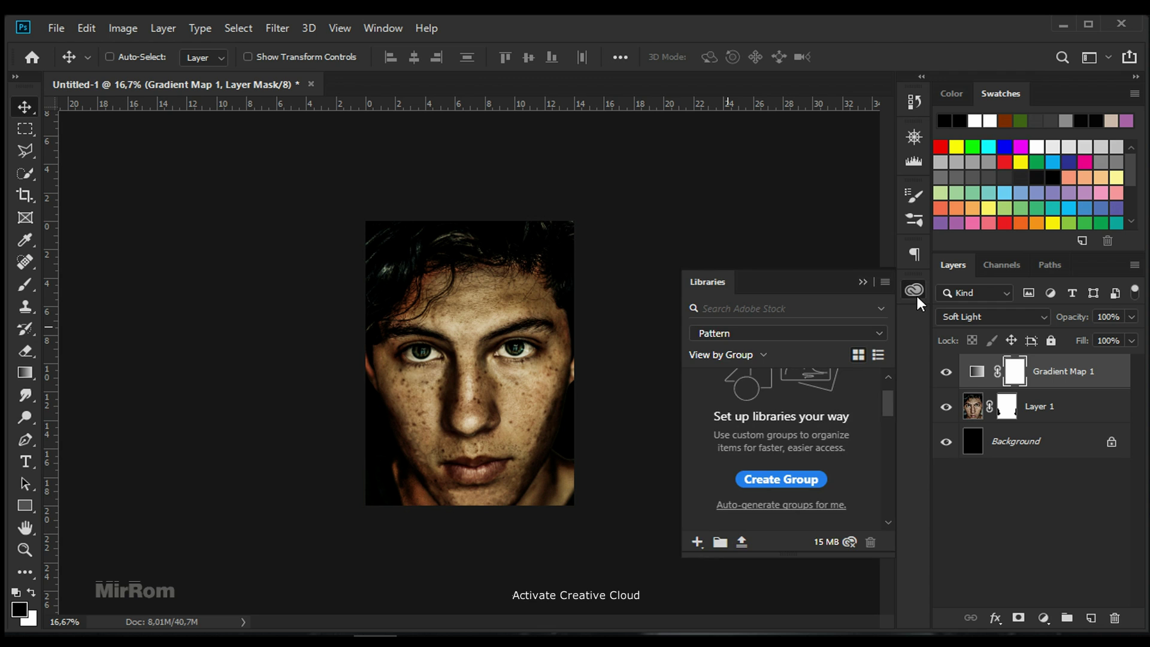
left_click_drag(886, 405, 890, 470)
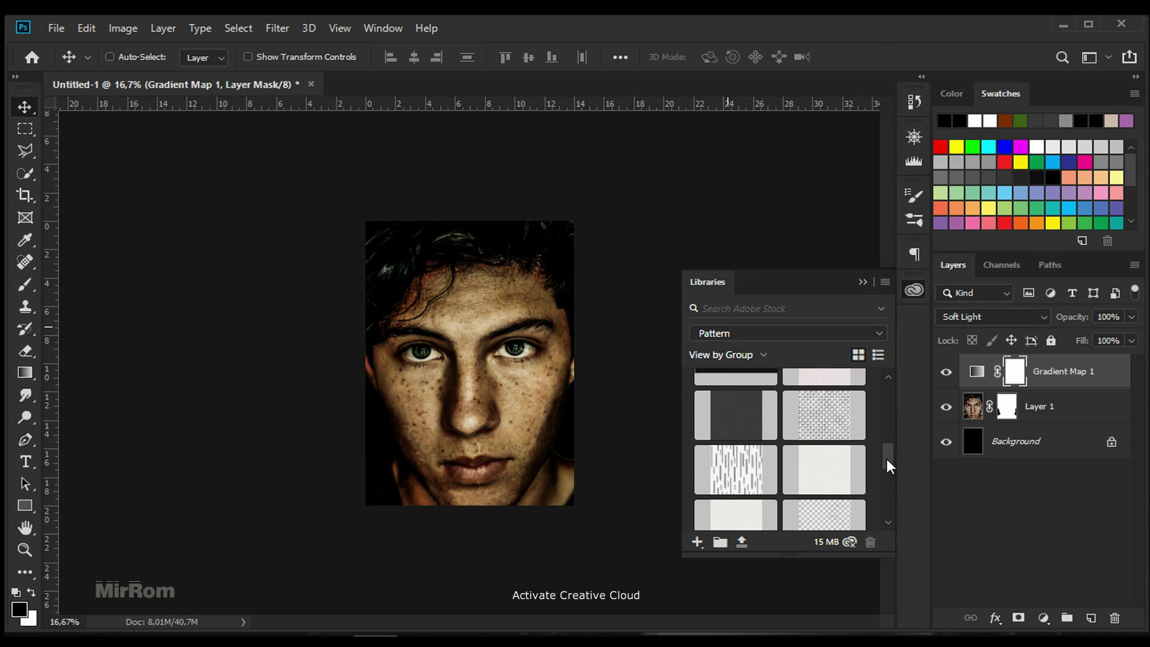
scroll(889, 470, "down", 2)
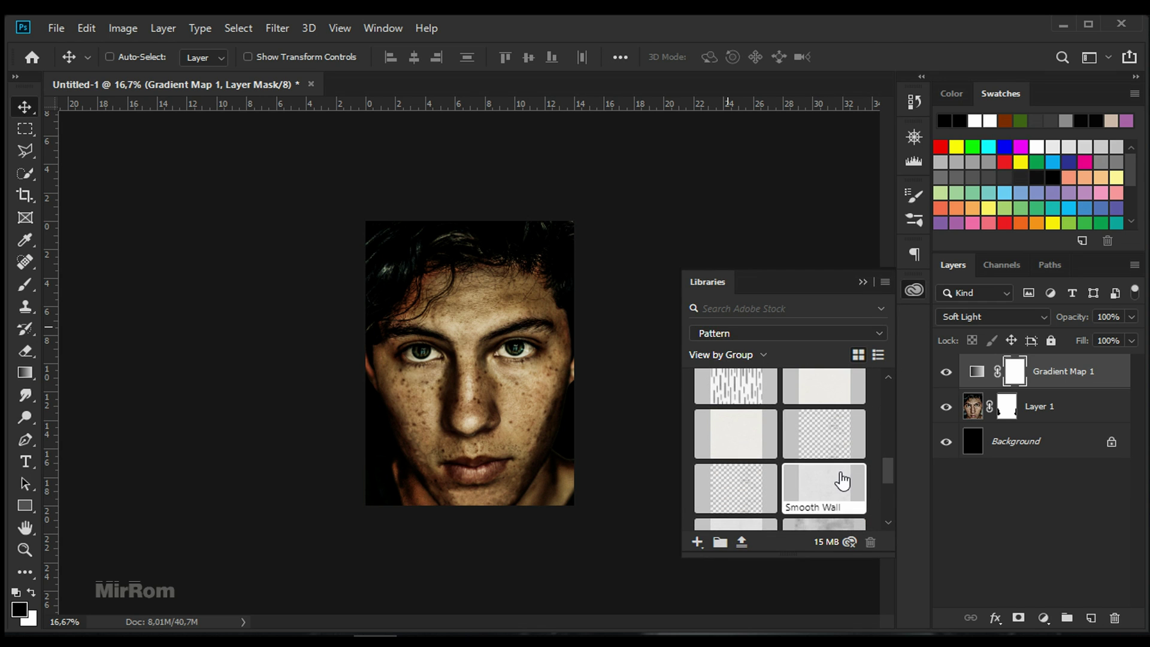
left_click(837, 430)
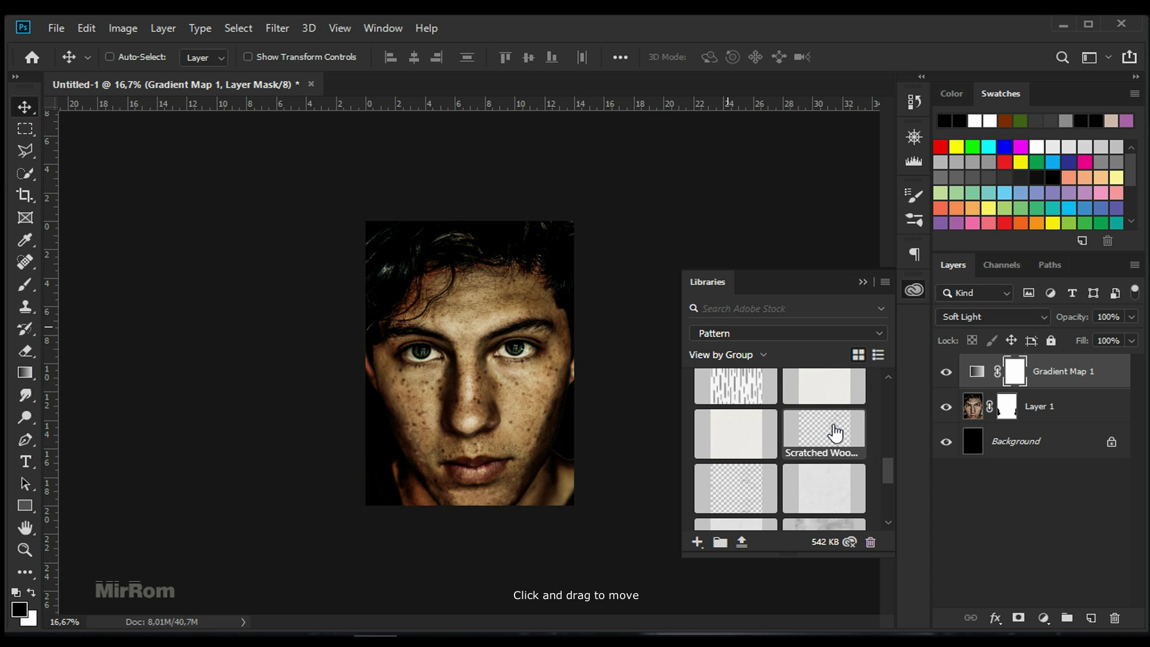
left_click_drag(825, 432, 490, 400)
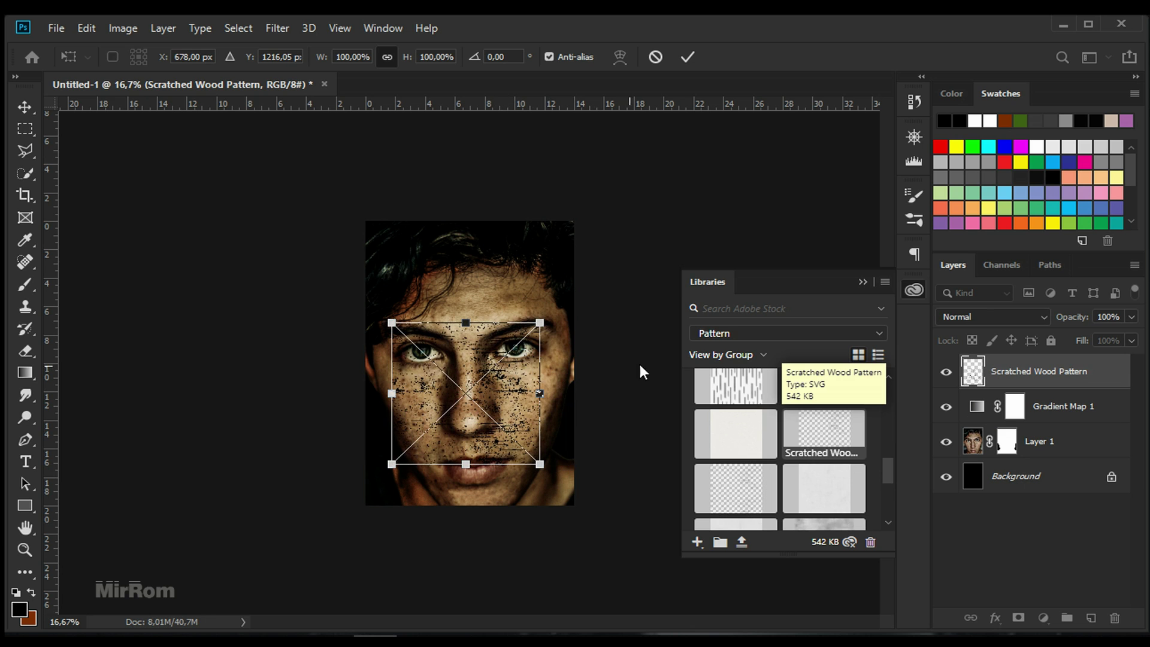
Enlarge the Scratched Wood texture to about 163% over the face and commit it
left_click(863, 283)
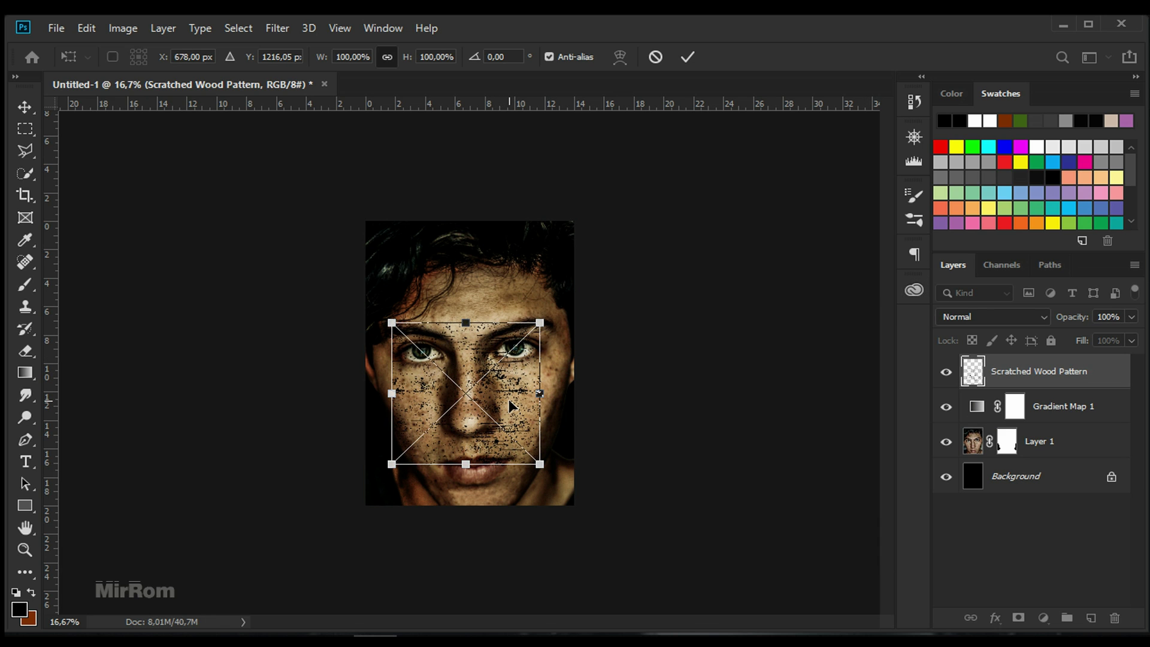
left_click_drag(388, 320, 347, 278)
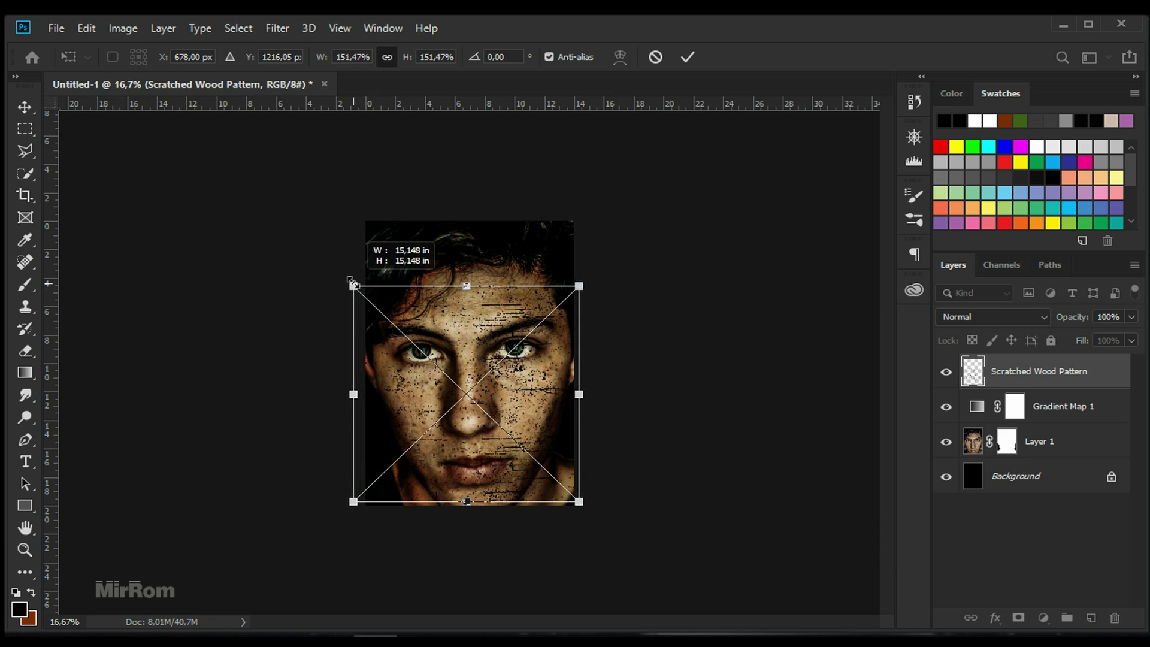
left_click_drag(497, 339, 500, 278)
left_click_drag(580, 437, 574, 407)
left_click(686, 58)
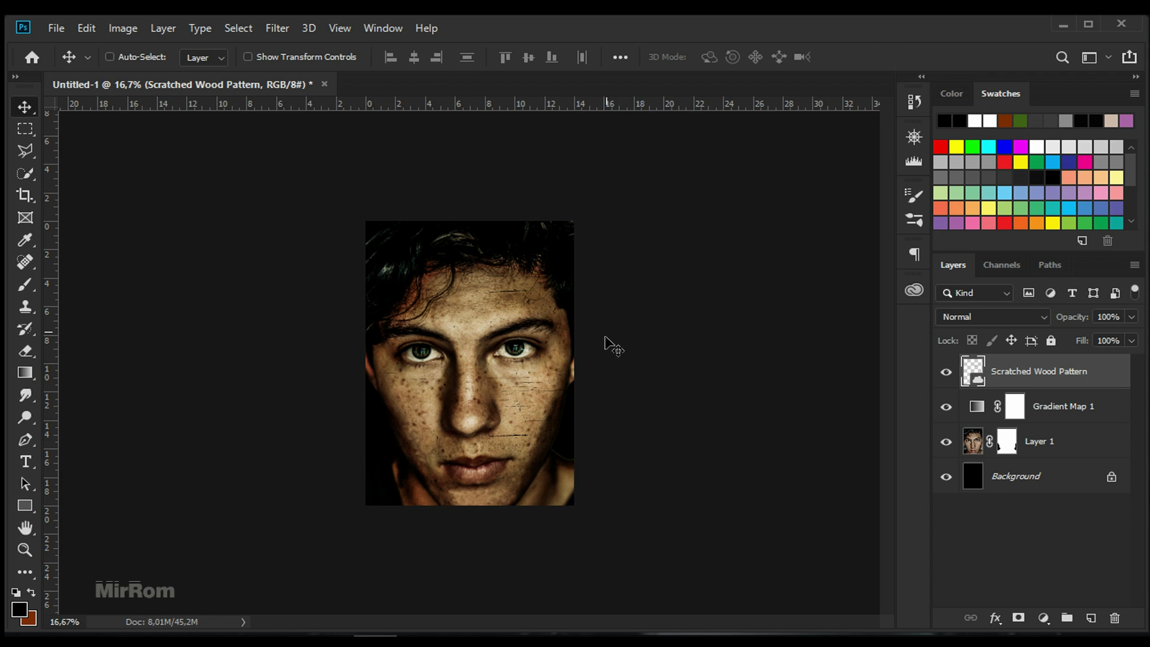
key("ctrl+plus")
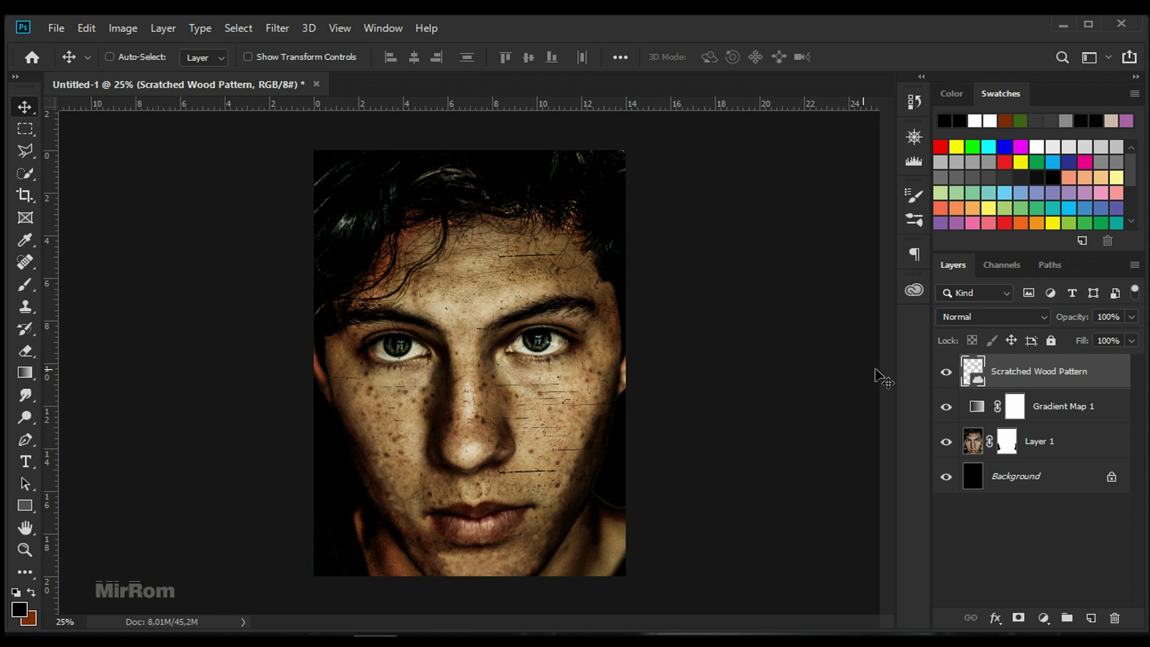
left_click(1026, 316)
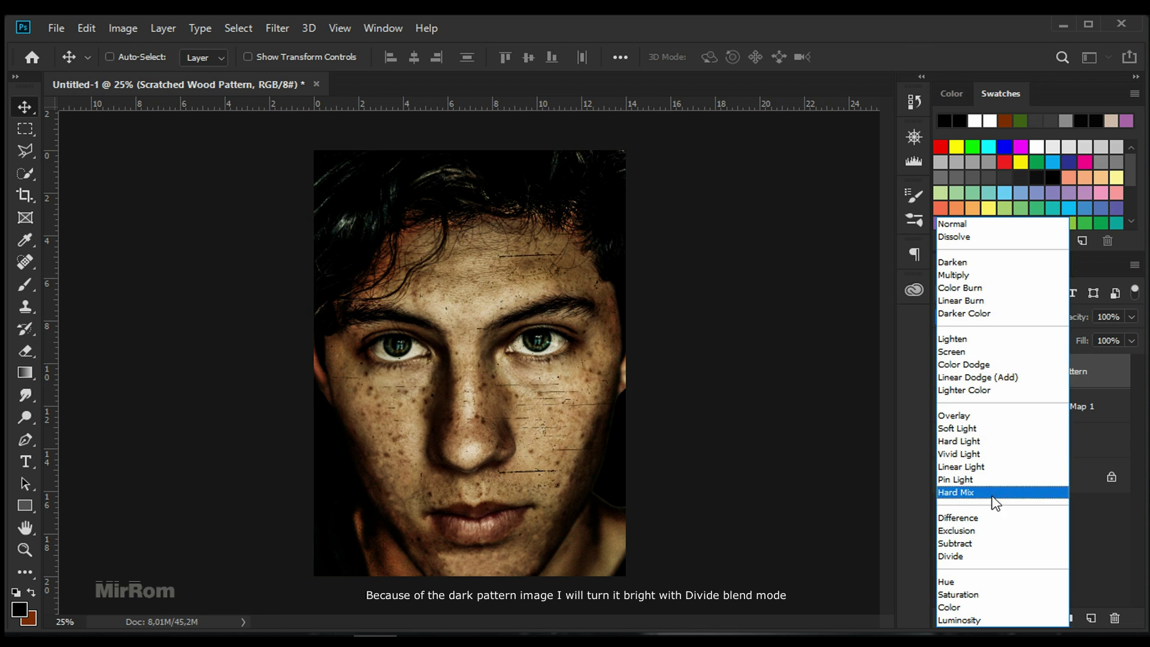
Switch the Scratched Wood Pattern layer to Divide blending and nudge it slightly down
left_click(986, 556)
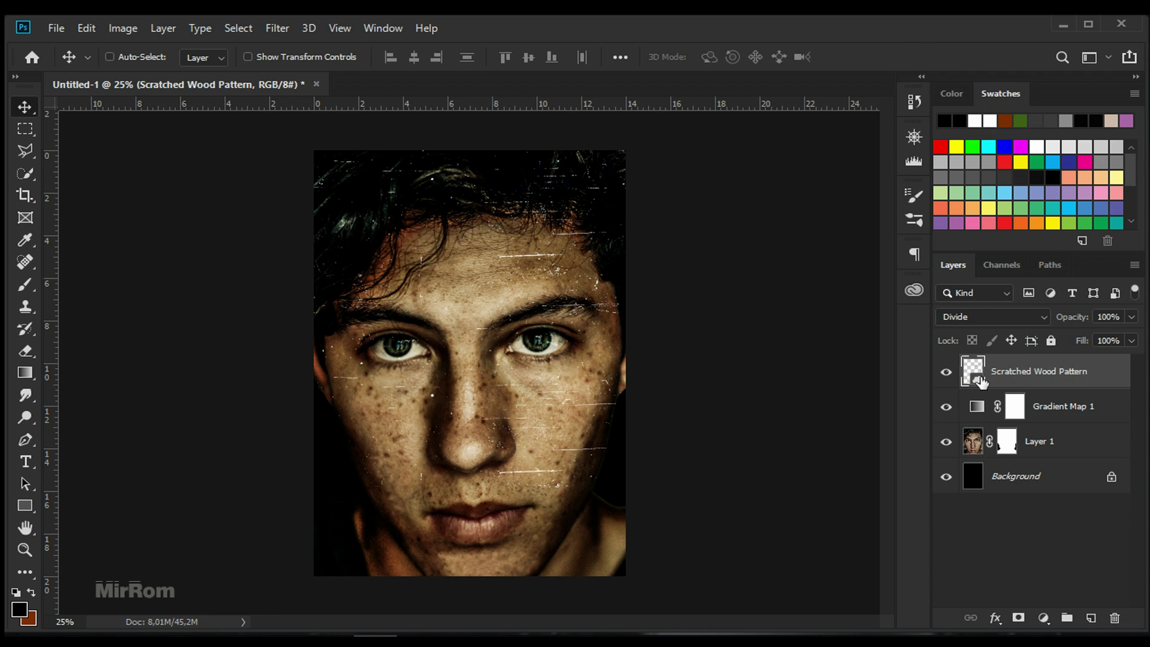
left_click_drag(579, 275, 569, 309)
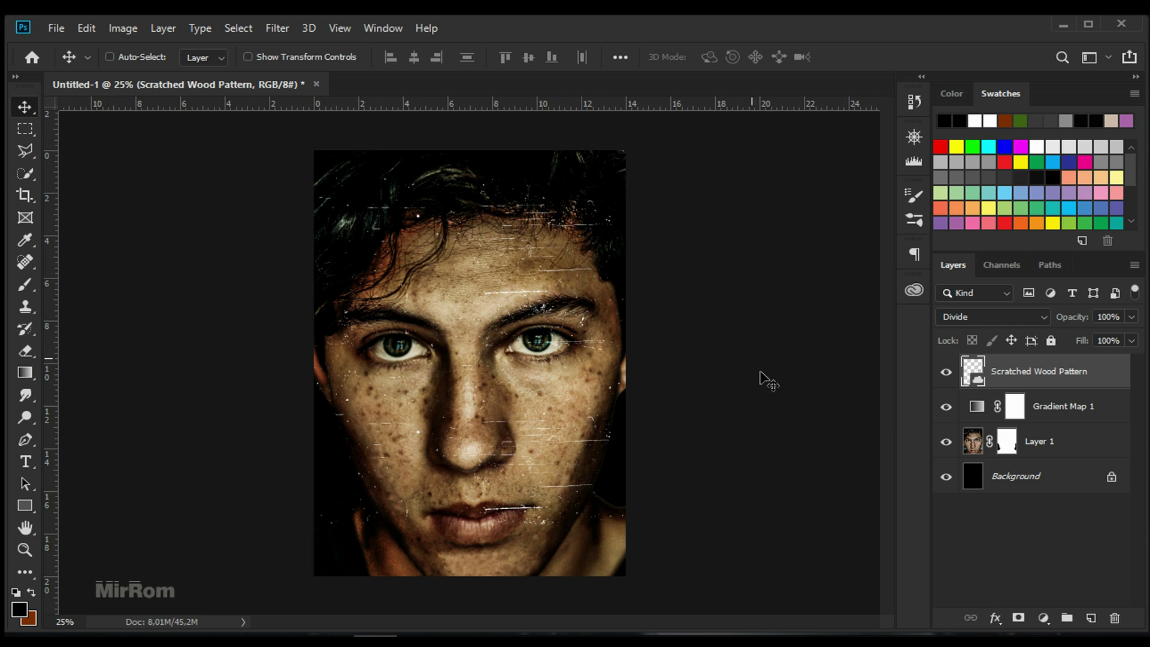
Duplicate the Scratched Wood layer and rotate the copy 180°
key("ctrl+j")
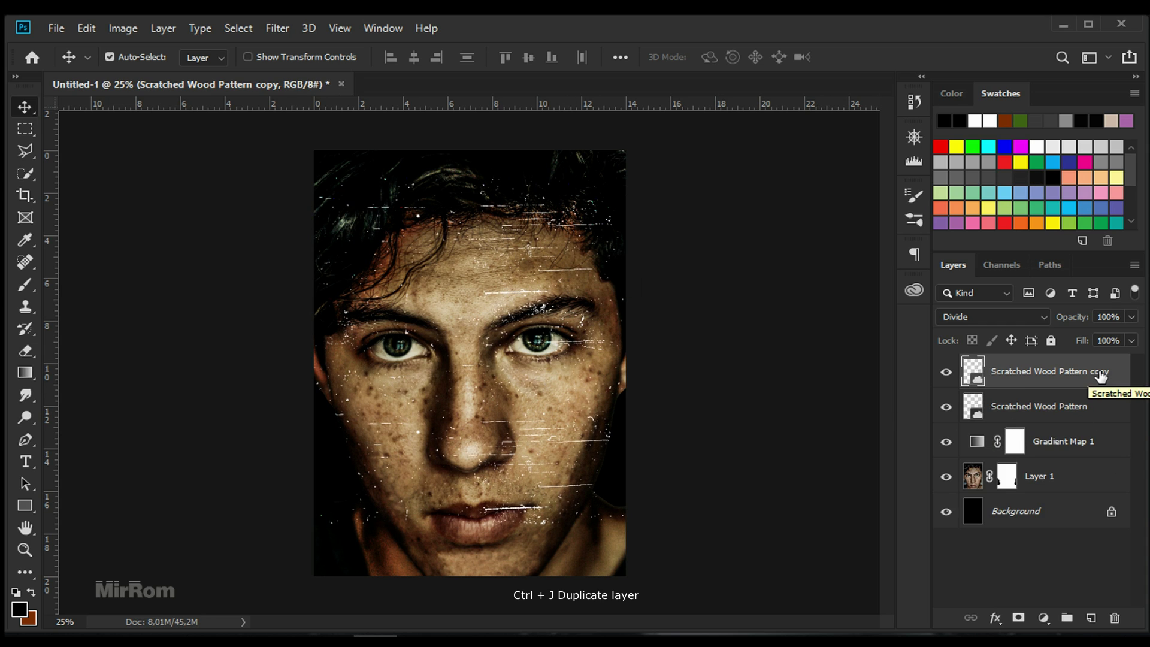
left_click_drag(575, 328, 561, 383)
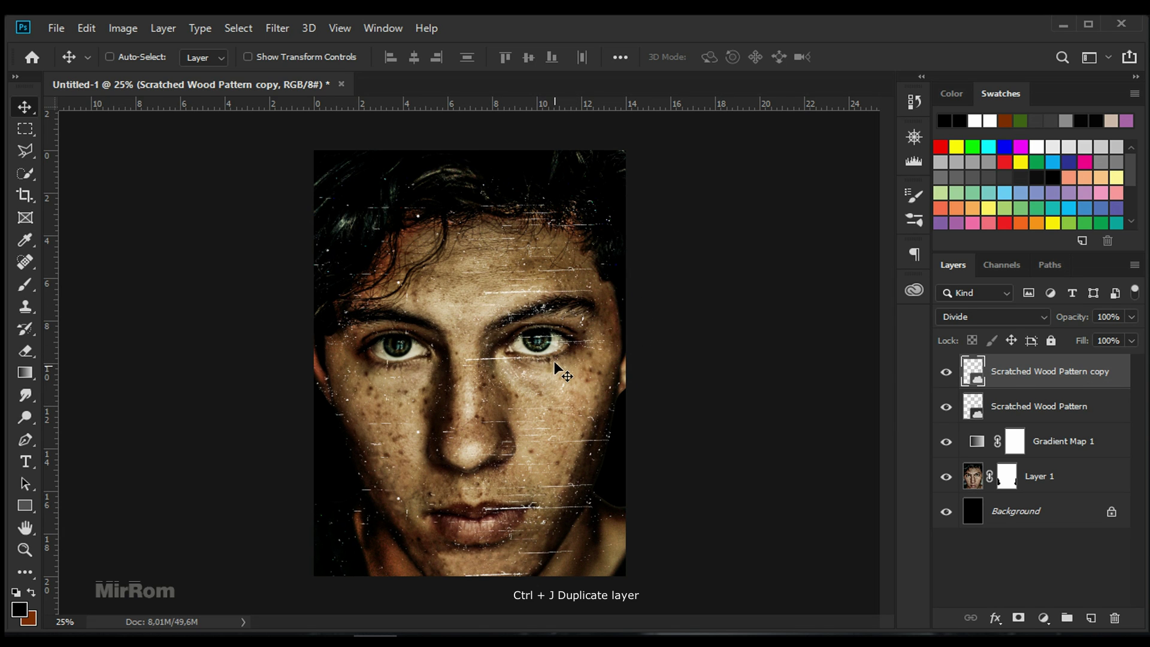
key("ctrl+t")
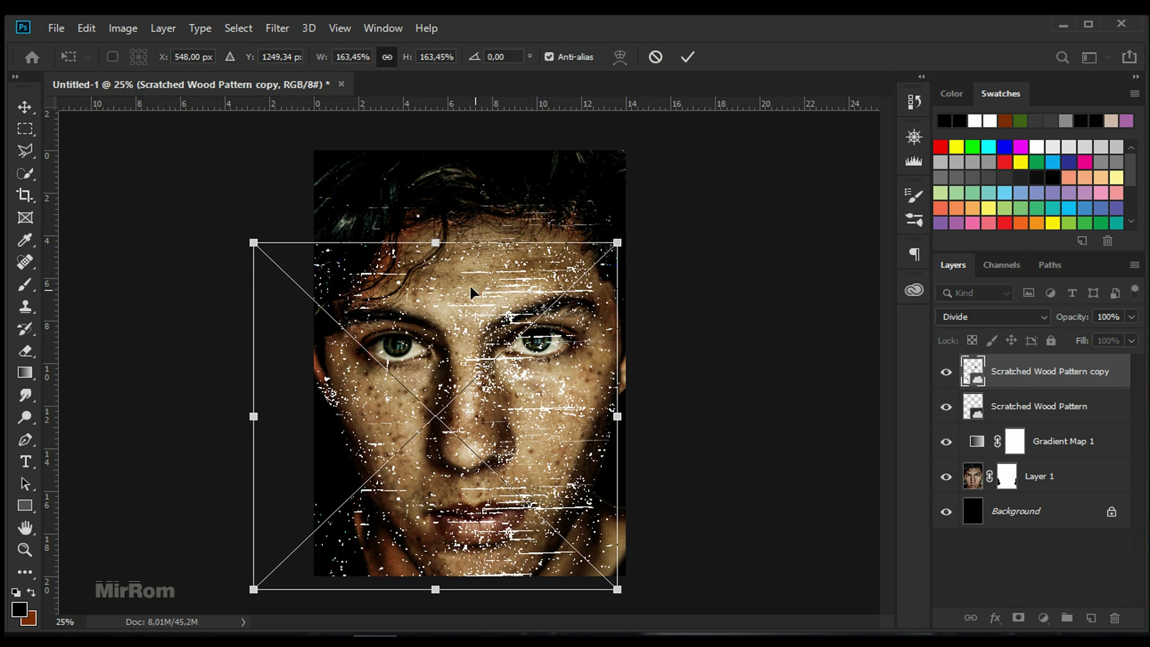
left_click_drag(482, 211, 423, 522)
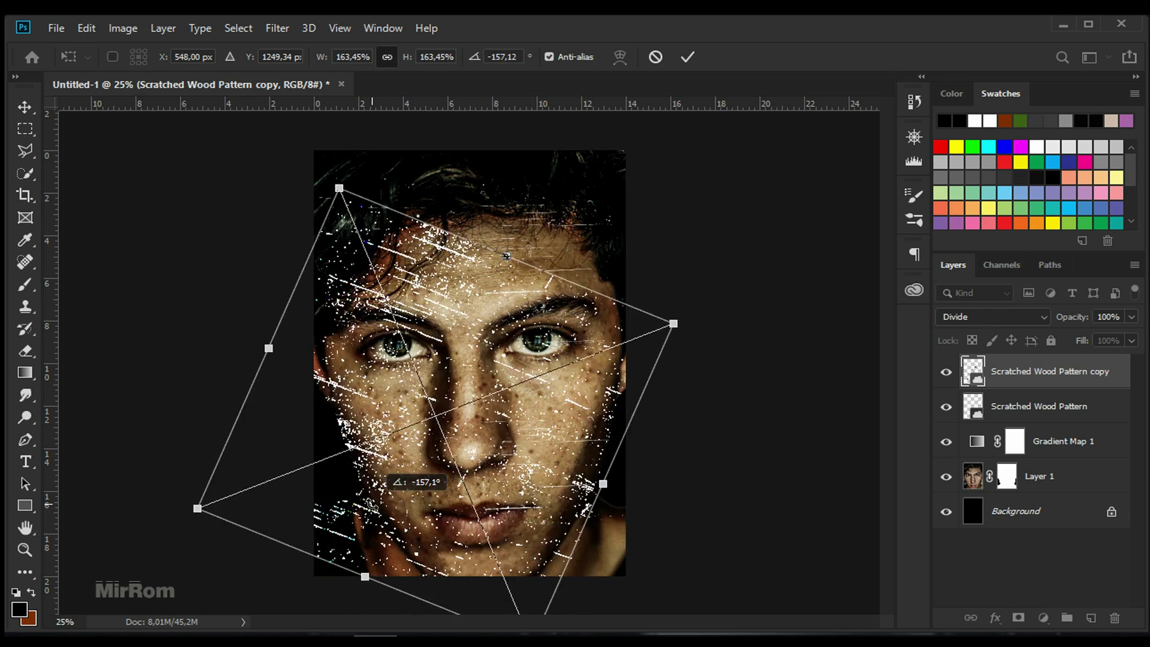
left_click(688, 56)
Move the flipped scratch copy lower so its scratches land on different spots
left_click_drag(533, 264, 533, 328)
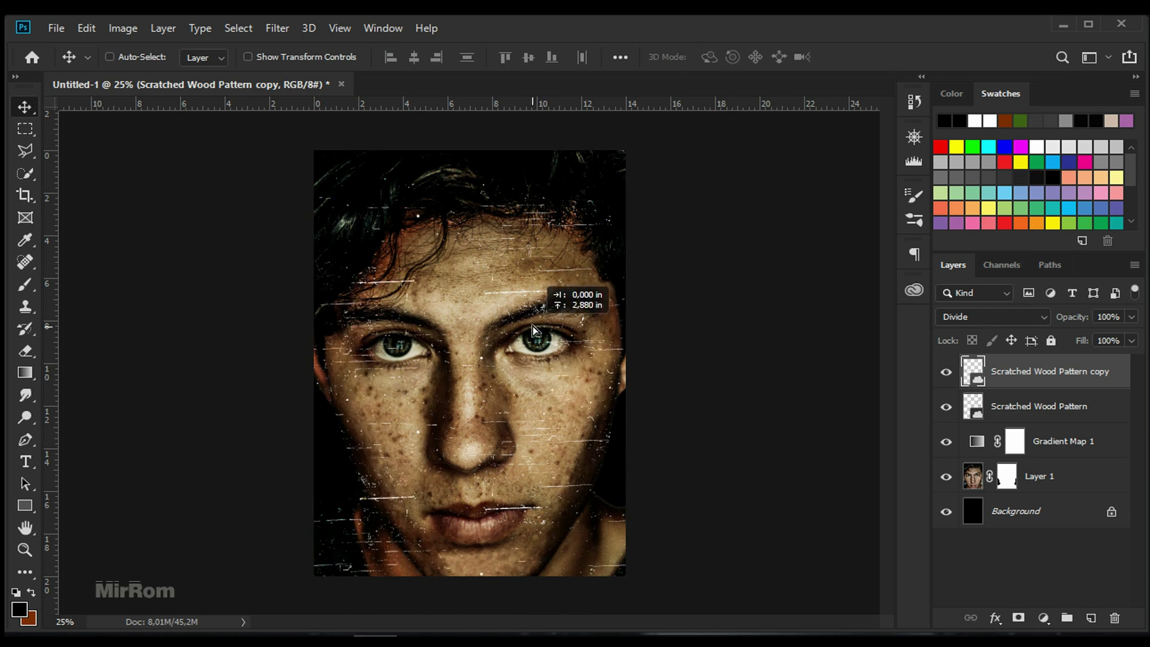
left_click_drag(533, 328, 535, 330)
left_click_drag(538, 433, 537, 367)
mouse_move(538, 449)
left_mouse_down()
mouse_move(567, 454)
mouse_move(540, 430)
left_mouse_up()
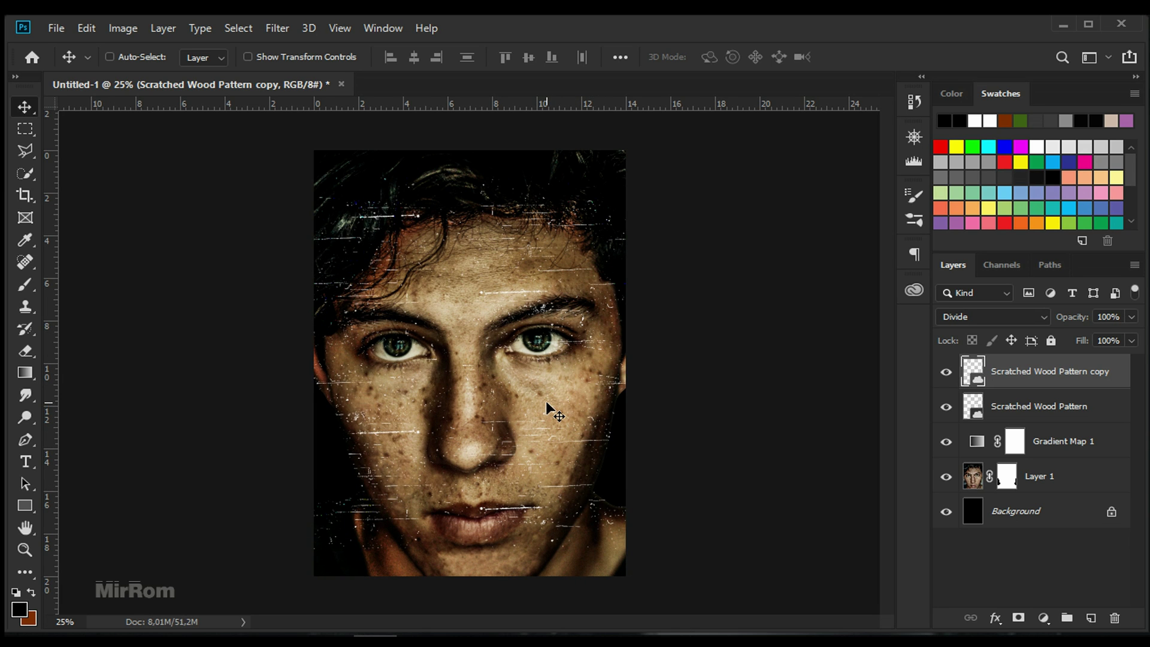
left_click_drag(546, 405, 552, 433)
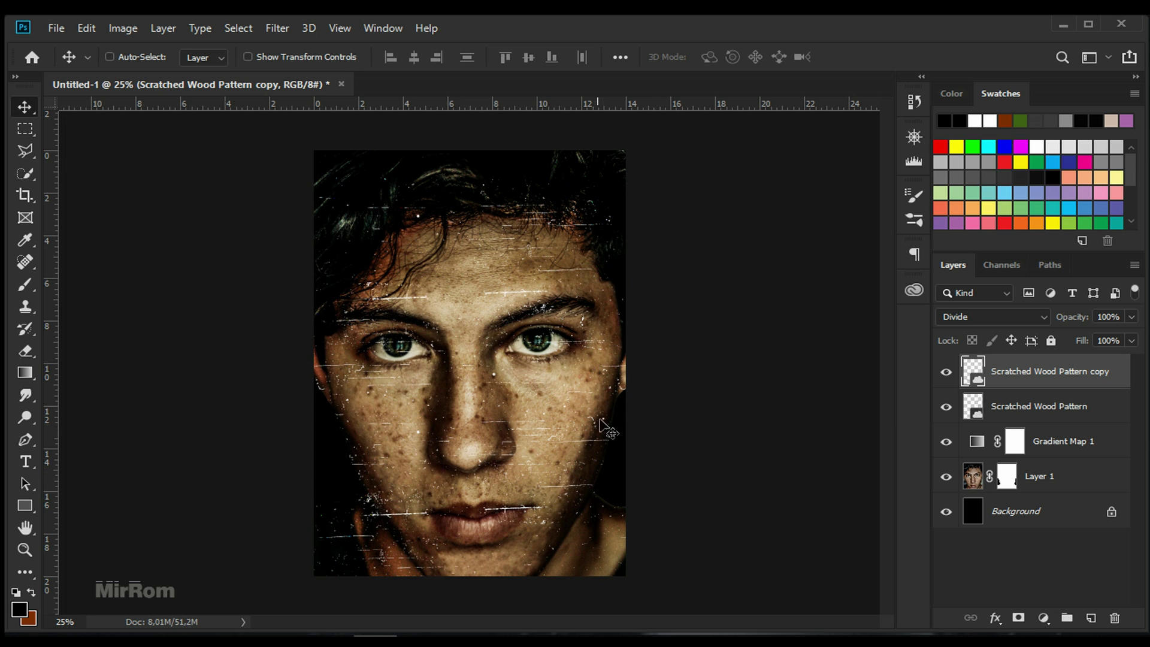
Enlarge the scratch copy to about 177% and shift it slightly left and down
key("ctrl+t")
mouse_move(637, 277)
left_mouse_down()
mouse_move(672, 249)
mouse_move(662, 254)
left_mouse_up()
left_click_drag(542, 247, 527, 259)
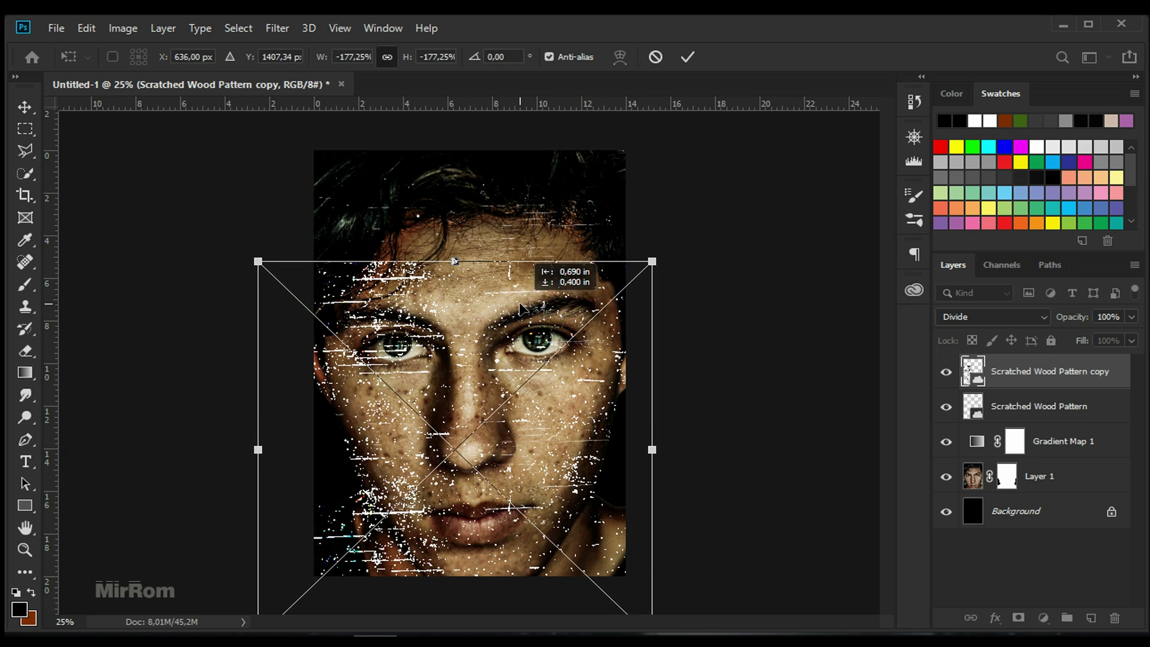
left_click(687, 56)
left_click_drag(539, 332, 508, 349)
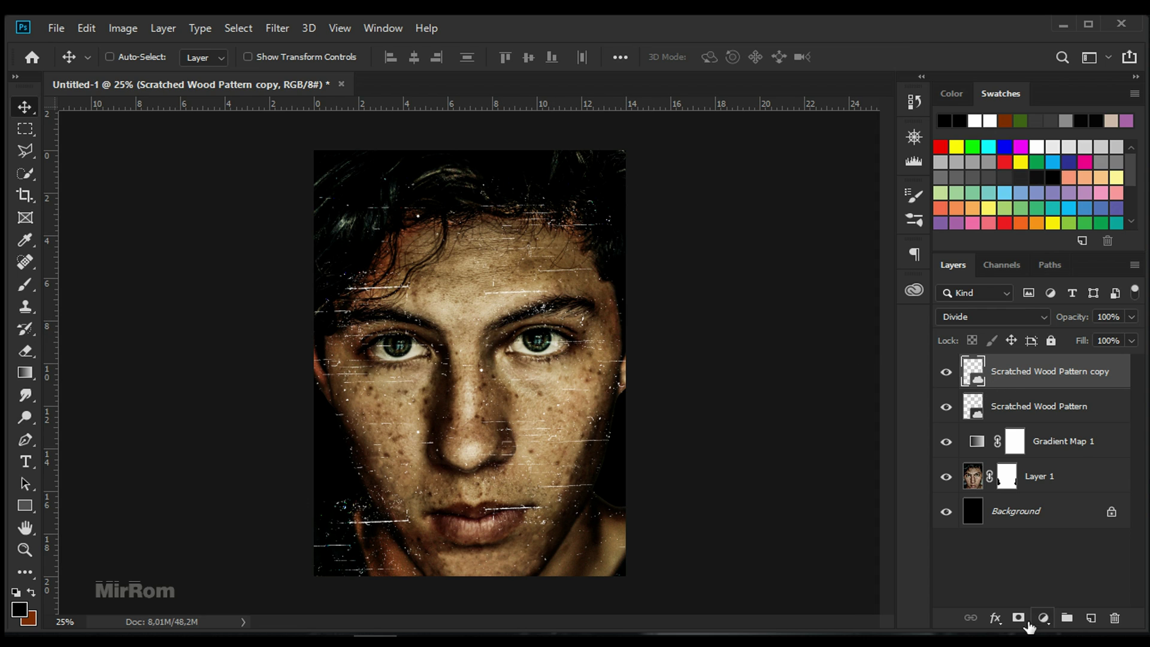
Mask the scratch copy and paint out forehead scratches with a 149 px, 28%-hardness brush
left_click(1018, 618)
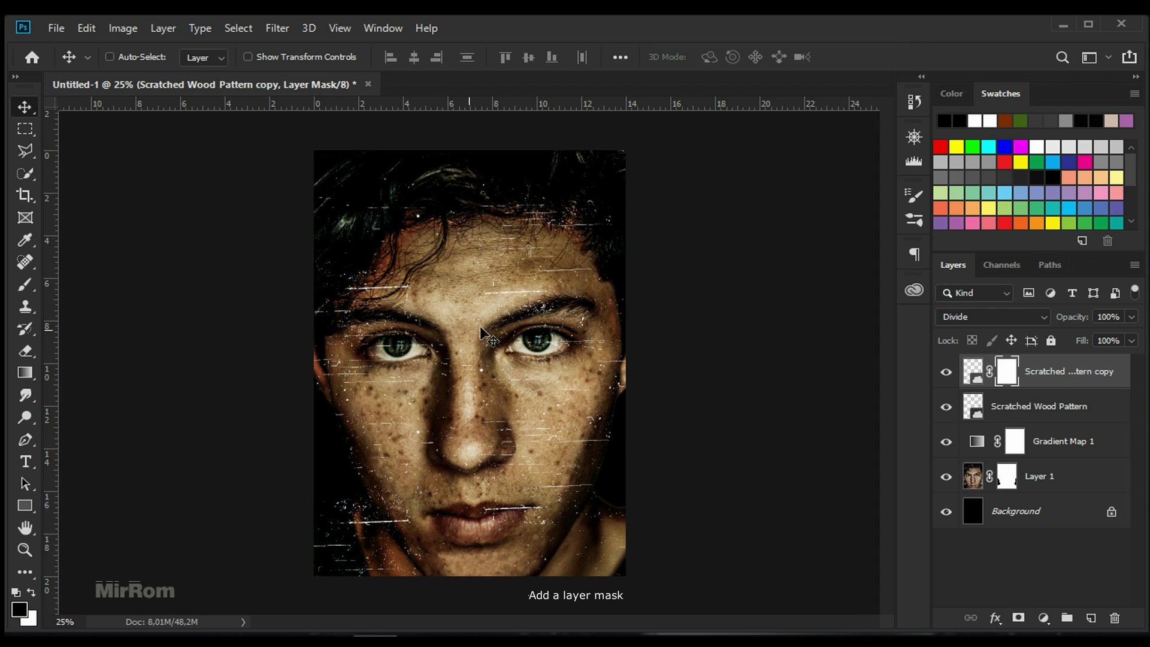
key("b")
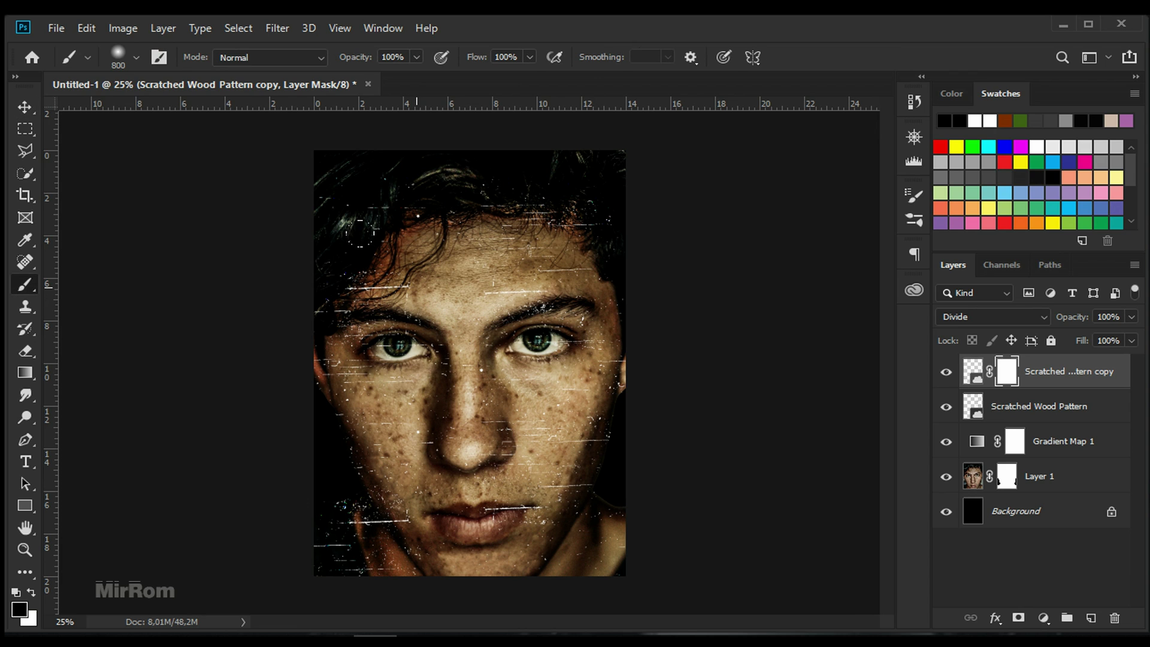
right_click(653, 325)
left_click(696, 277)
left_click_drag(626, 316, 657, 317)
key("Return")
left_click_drag(384, 279, 353, 280)
key("v")
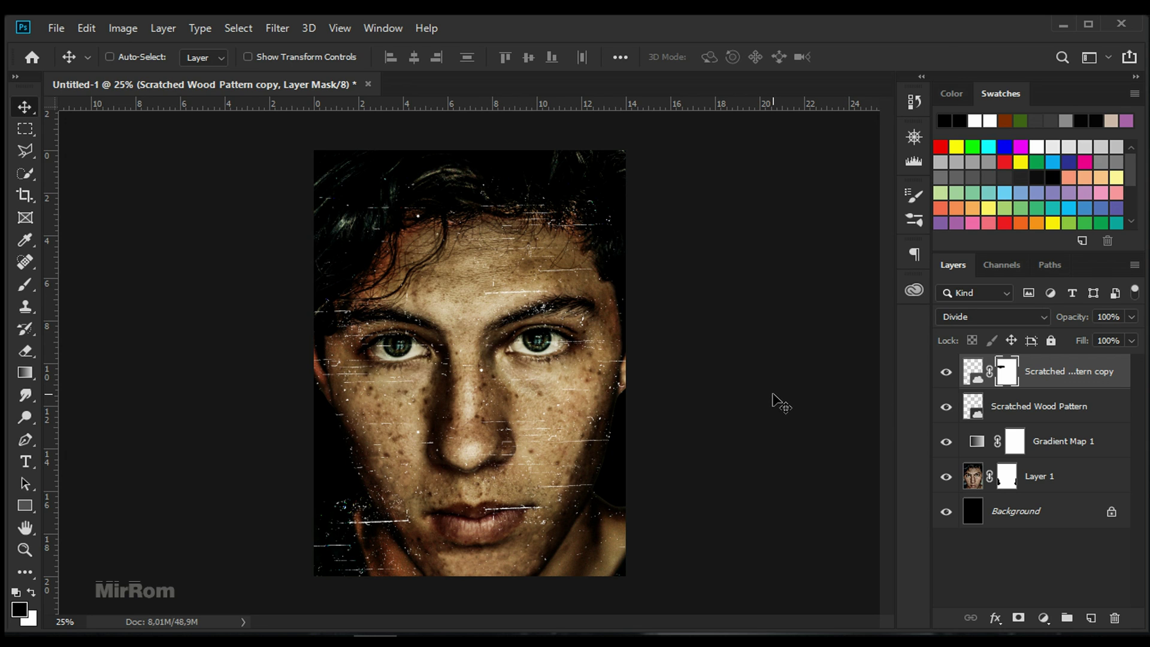
Drag the Gray Sand pattern from the Libraries panel onto the portrait
left_click(914, 290)
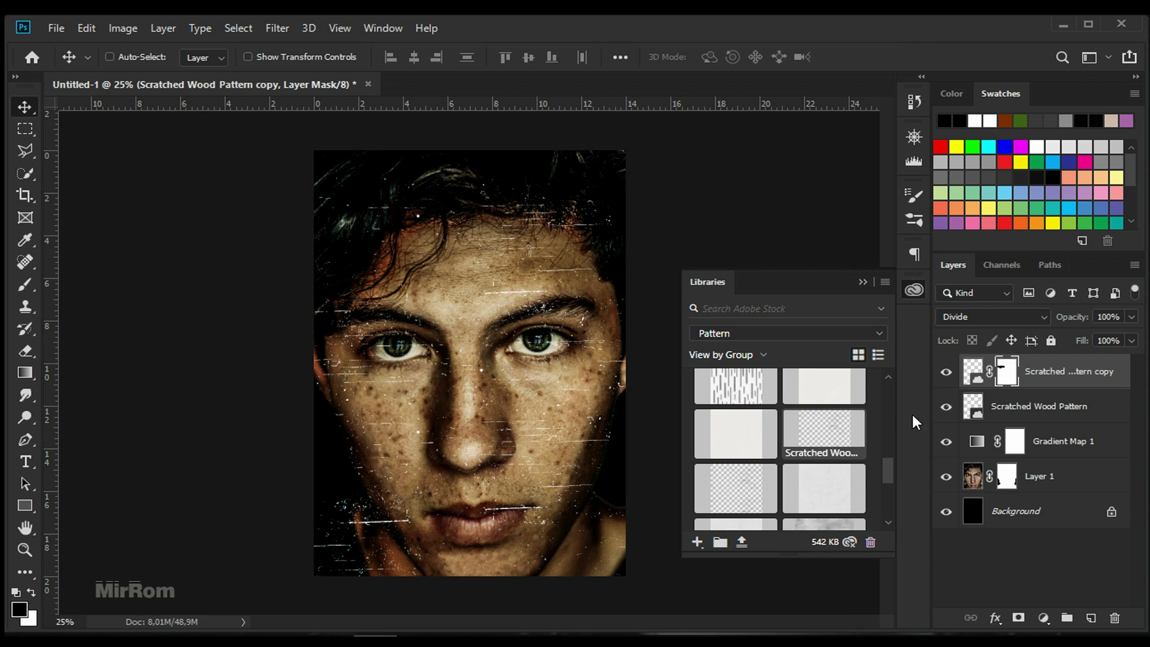
left_click_drag(889, 480, 886, 465)
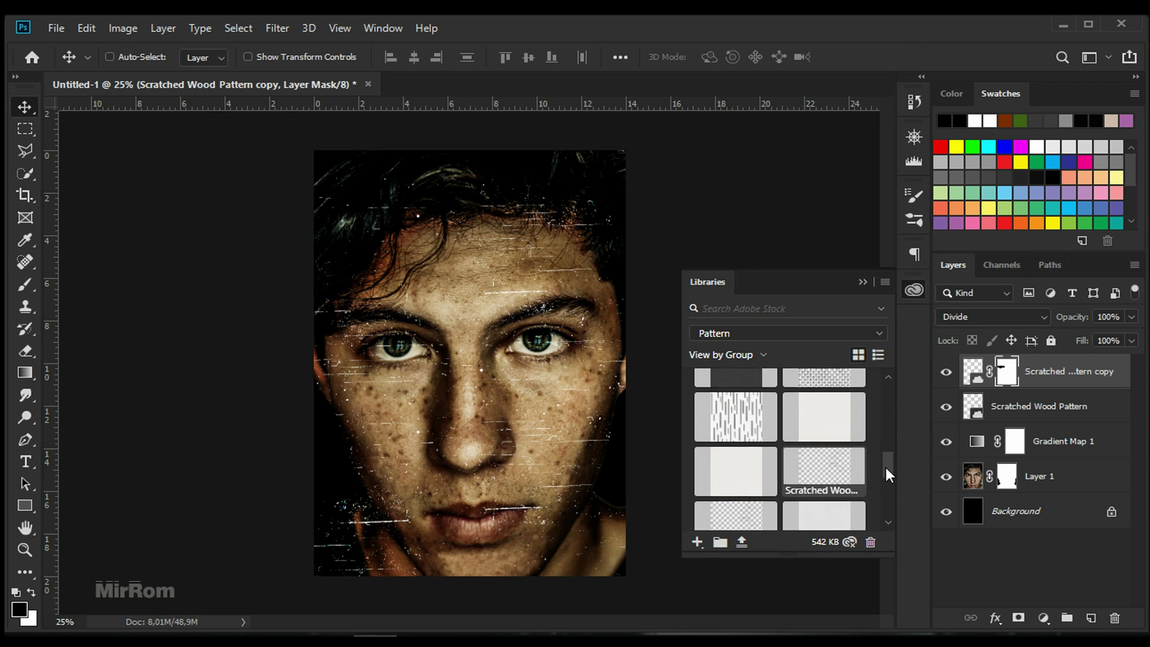
left_click_drag(732, 418, 500, 435)
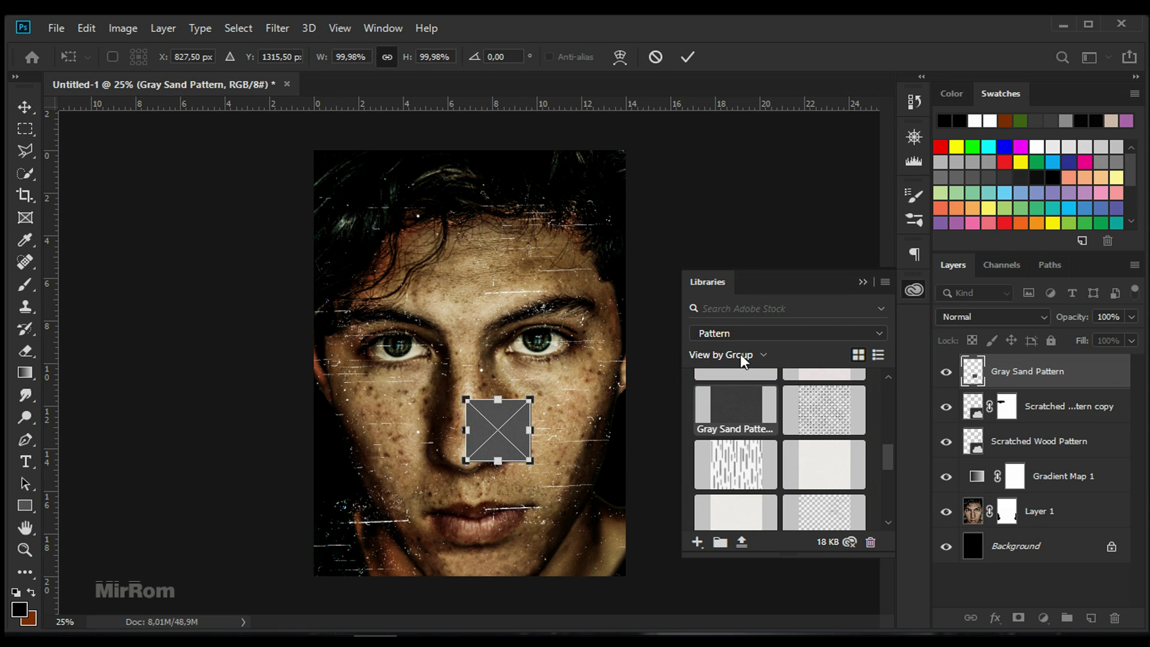
left_click(862, 281)
Scale the Gray Sand texture to about 470% × 499%, rotate it 90°, and place it below the eyebrows
left_click_drag(529, 399, 602, 330)
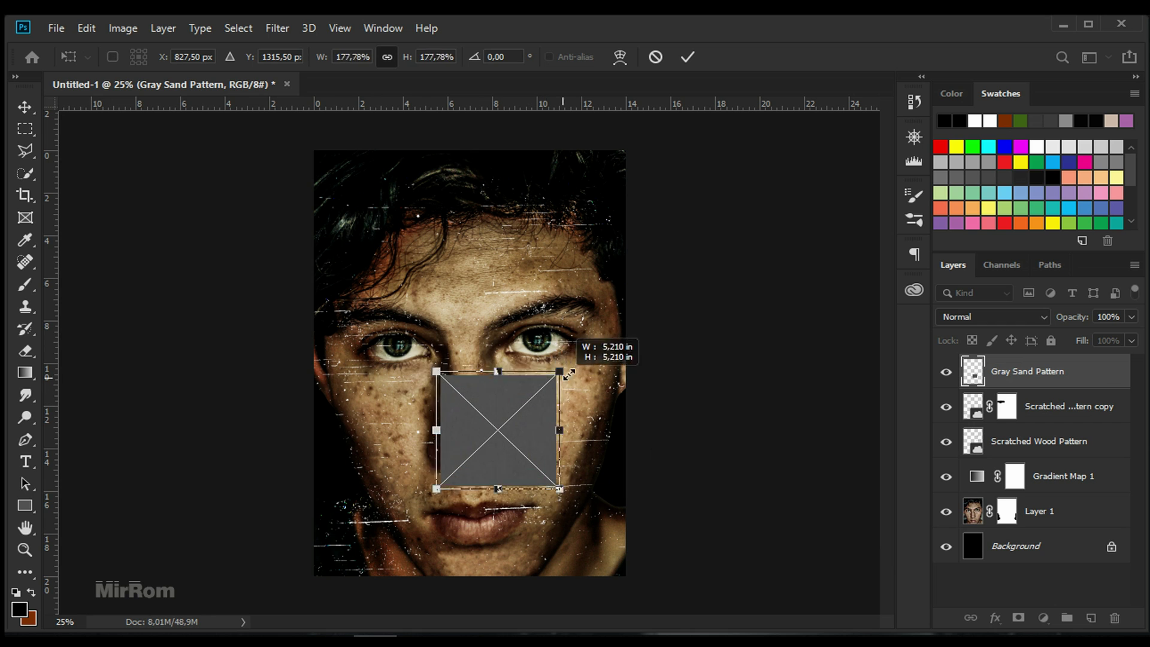
left_click_drag(571, 366, 506, 393)
mouse_move(599, 344)
left_mouse_down()
mouse_move(569, 371)
mouse_move(629, 306)
left_mouse_up()
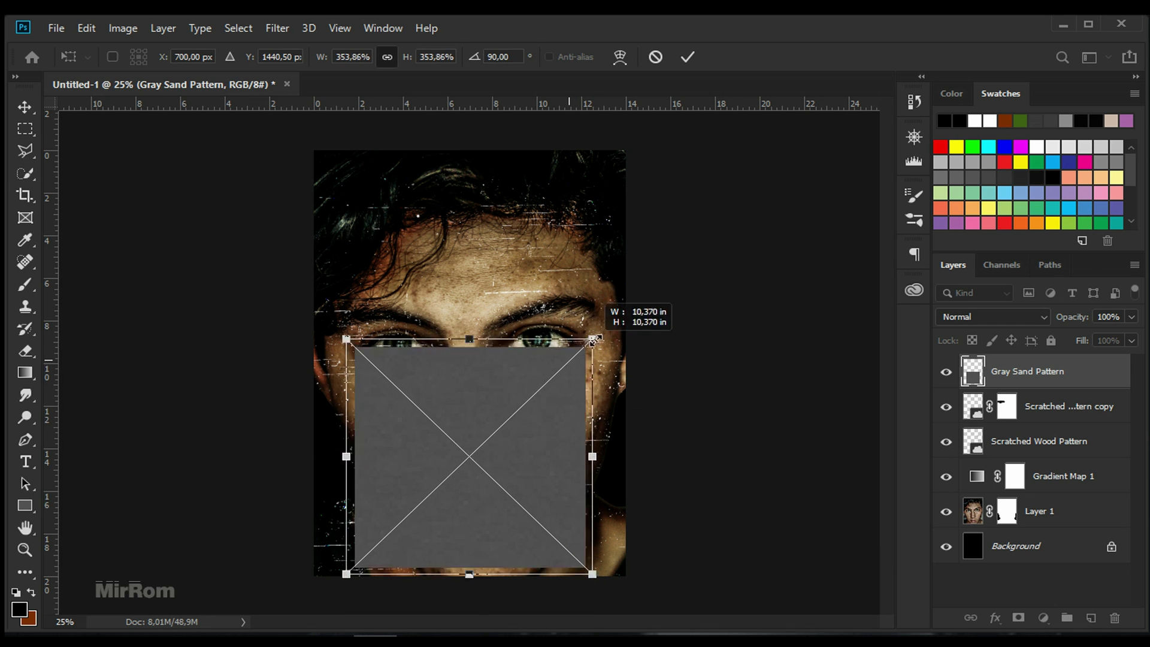
left_click_drag(490, 377, 496, 356)
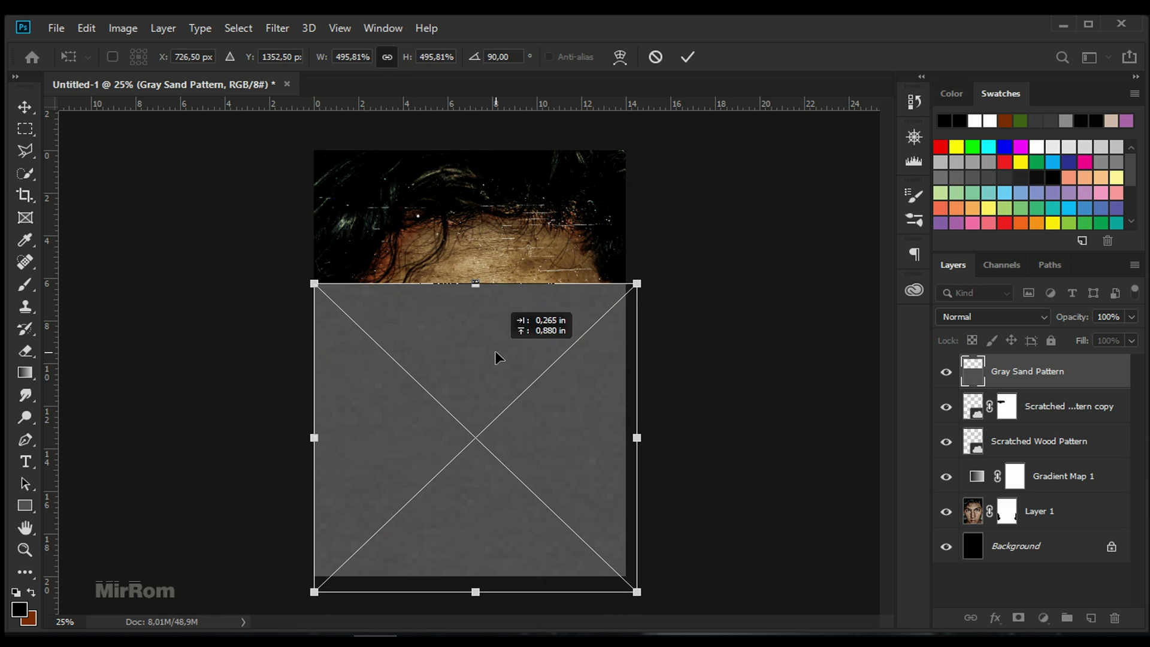
left_click_drag(475, 282, 472, 301)
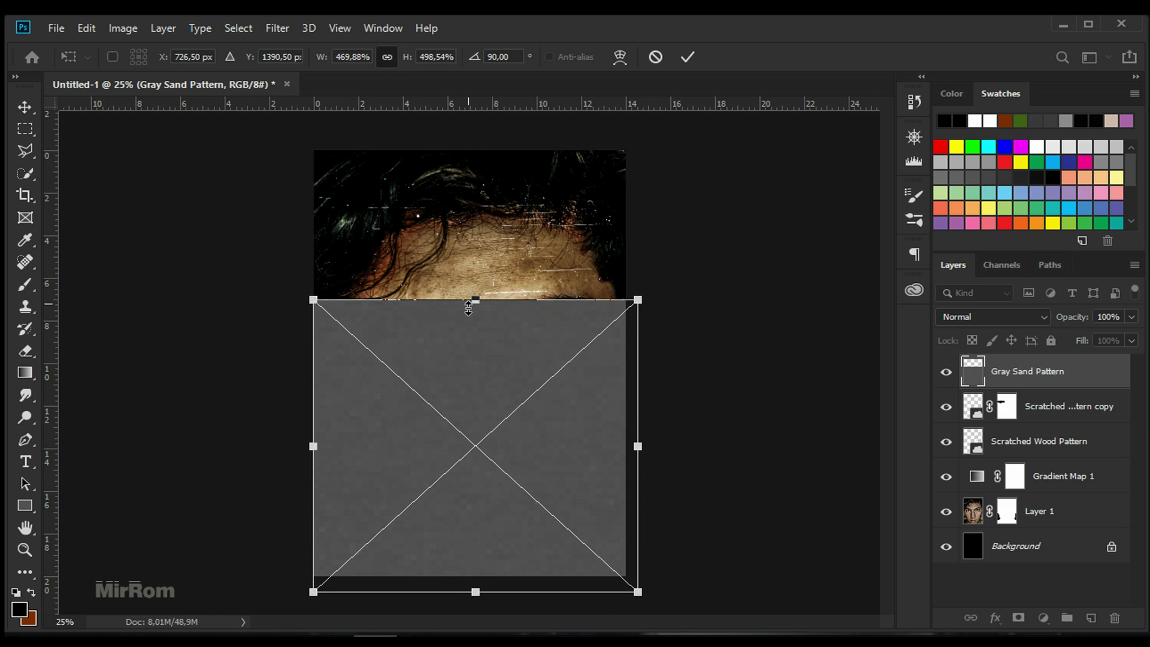
left_click(687, 57)
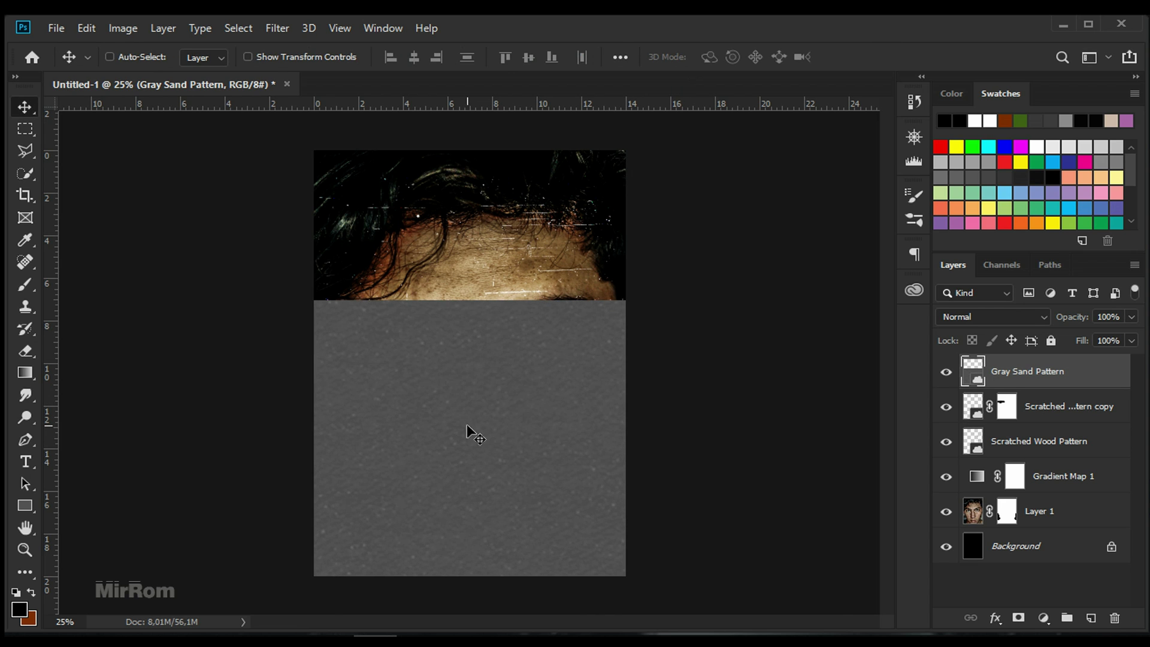
Set the Gray Sand layer to Multiply and add a layer mask
left_click(1031, 323)
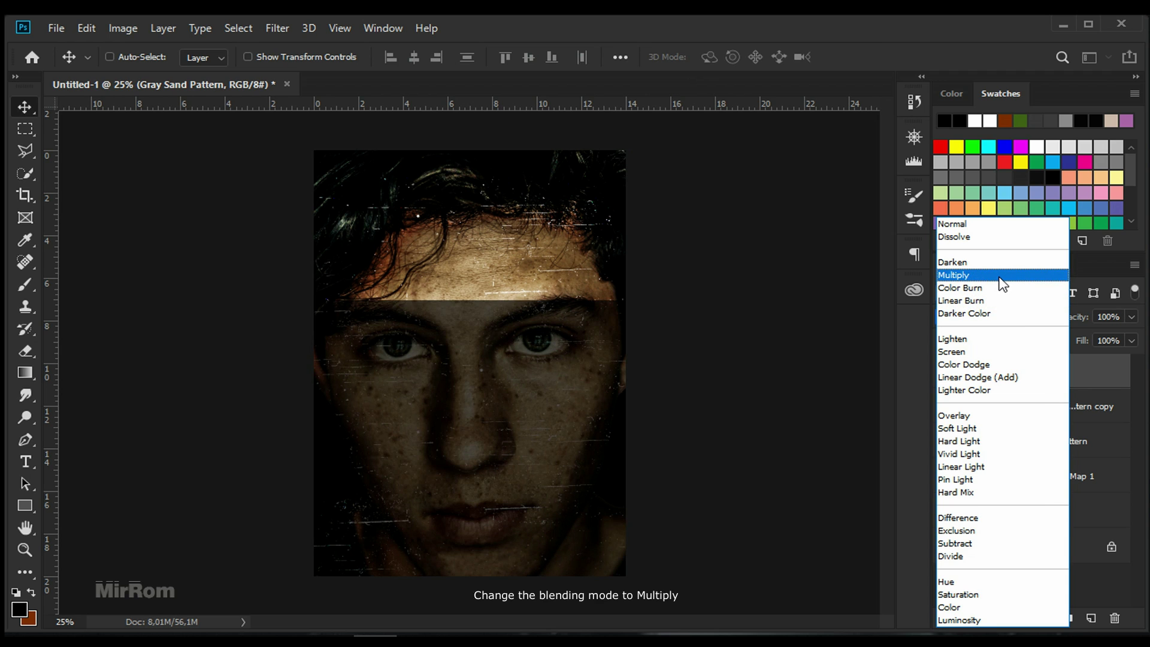
left_click(1003, 276)
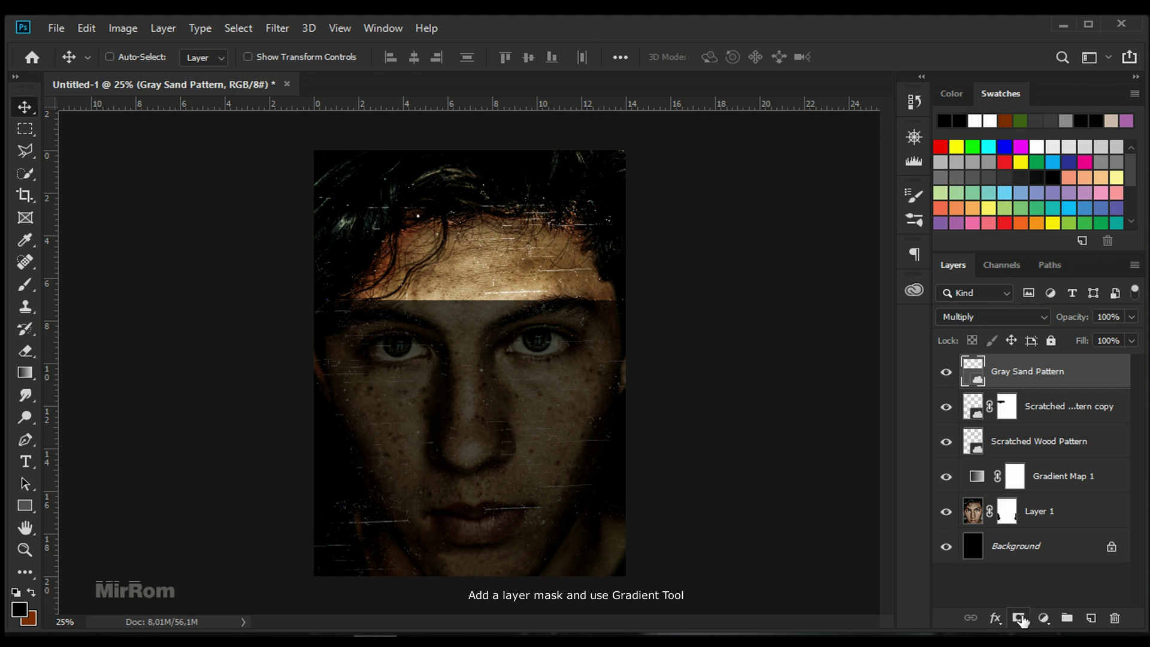
left_click(1018, 618)
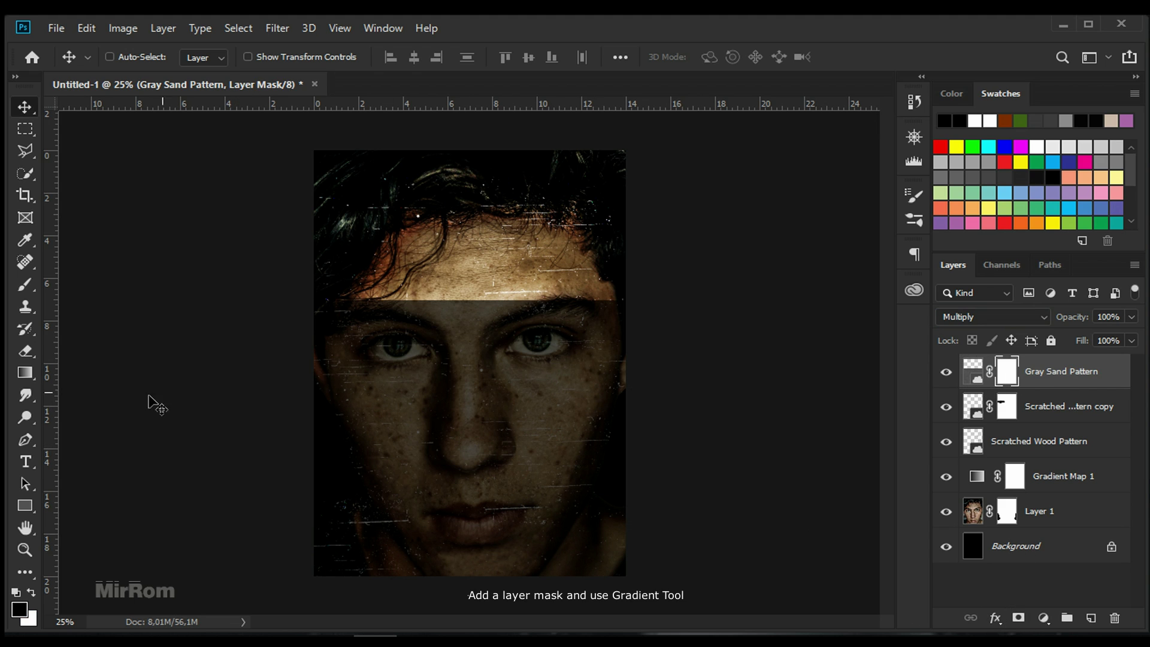
Draw vertical black-to-white gradients on the mask to fade the sand from the eyes down
left_click_drag(24, 382, 102, 374)
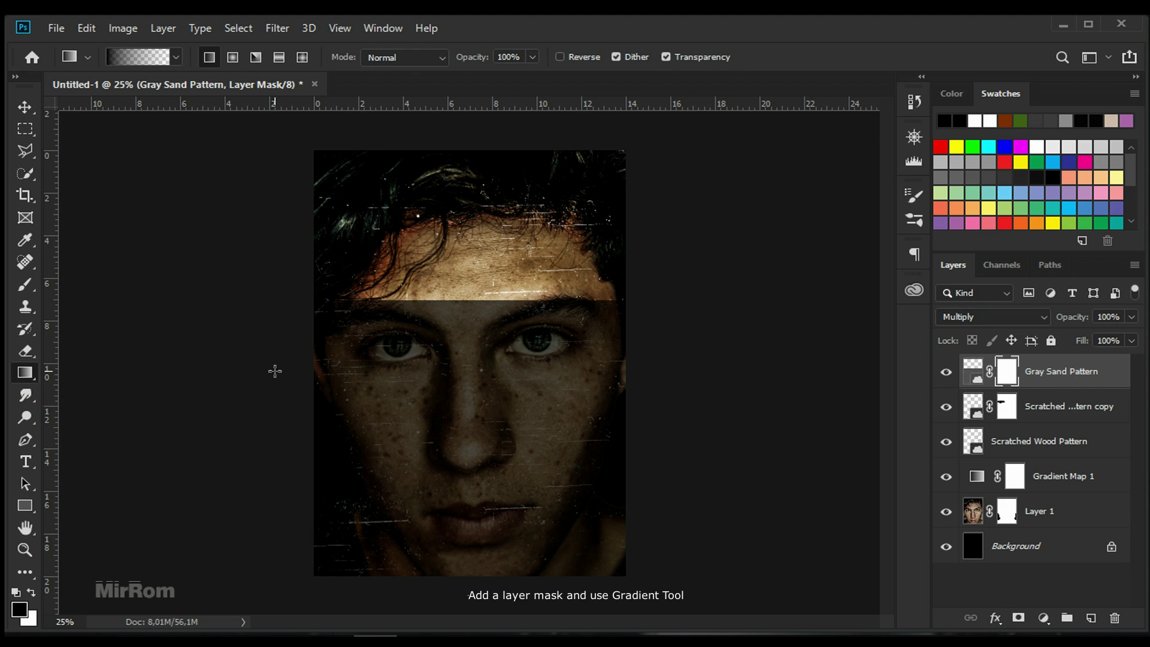
left_click_drag(480, 308, 481, 431)
left_click_drag(477, 300, 479, 419)
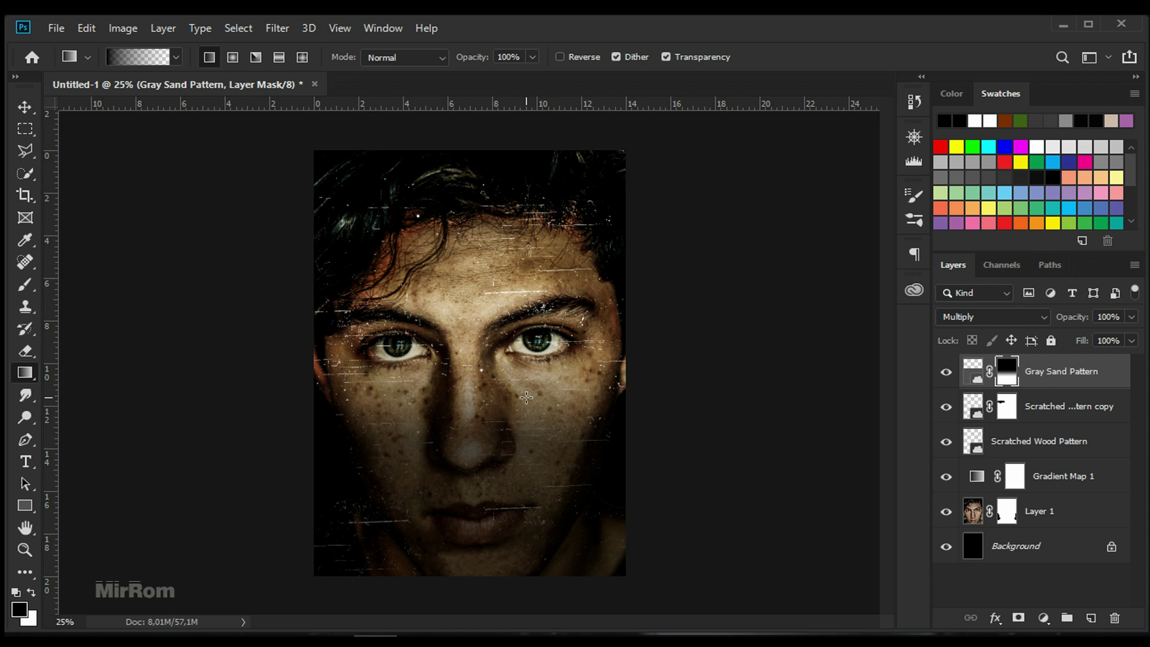
left_click_drag(462, 356, 461, 503)
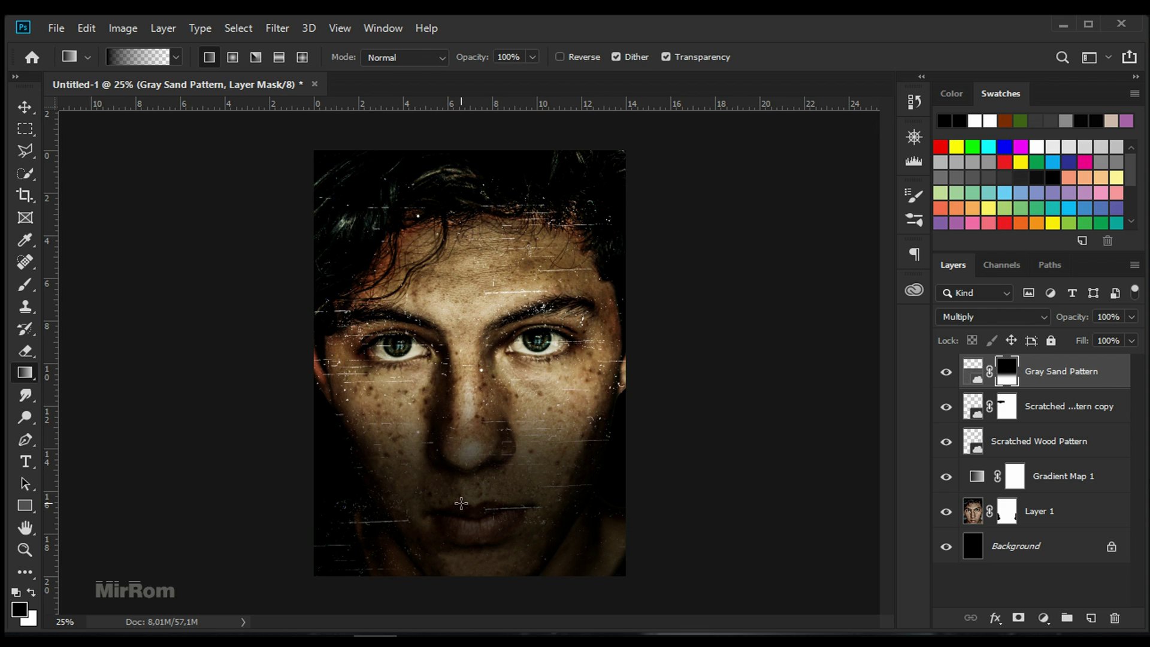
left_click_drag(475, 337, 481, 486)
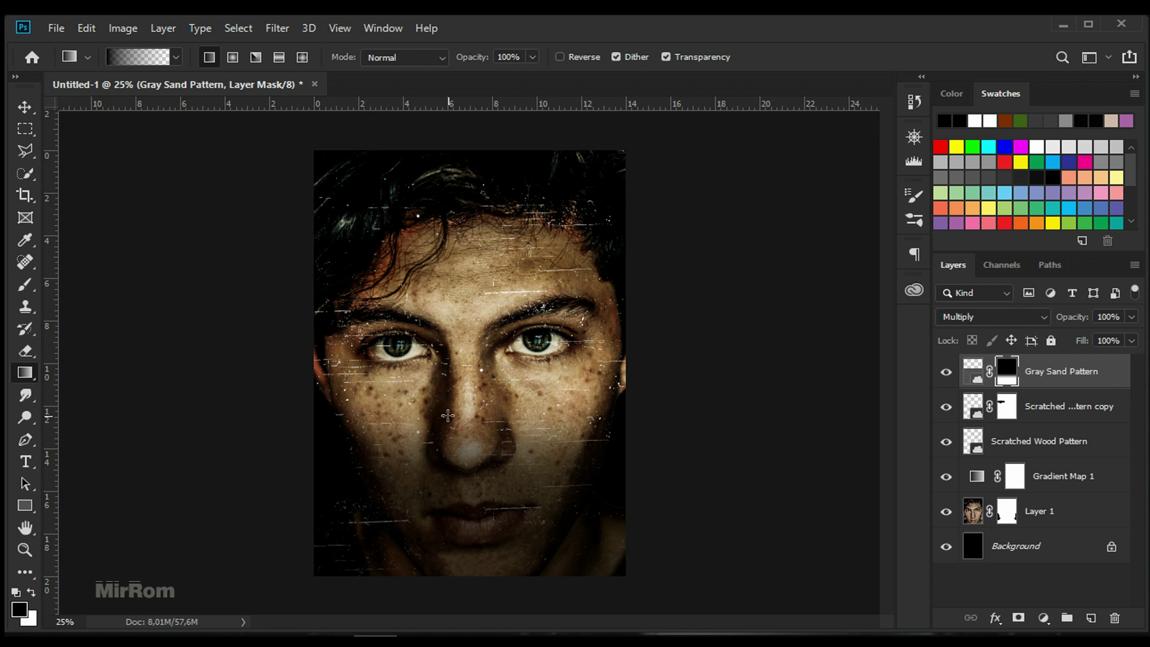
key("v")
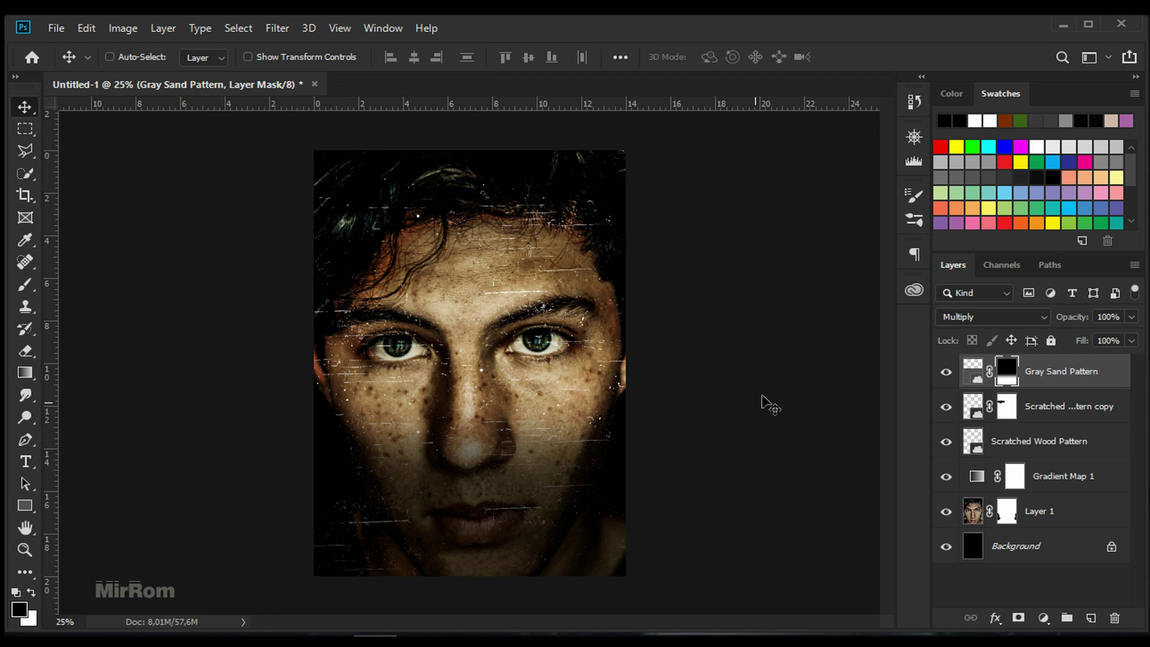
Drag the Spring Rain pattern from the Libraries panel onto the face
left_click(914, 290)
scroll(887, 468, "down", 3)
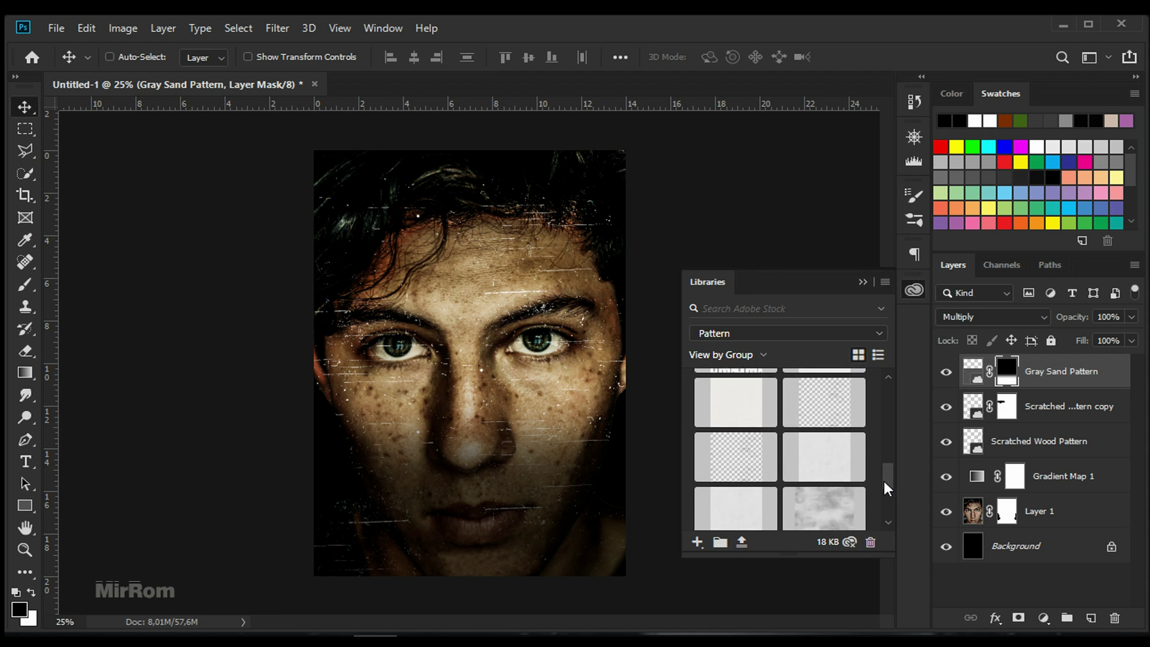
scroll(886, 470, "down", 2)
left_click_drag(845, 475, 539, 440)
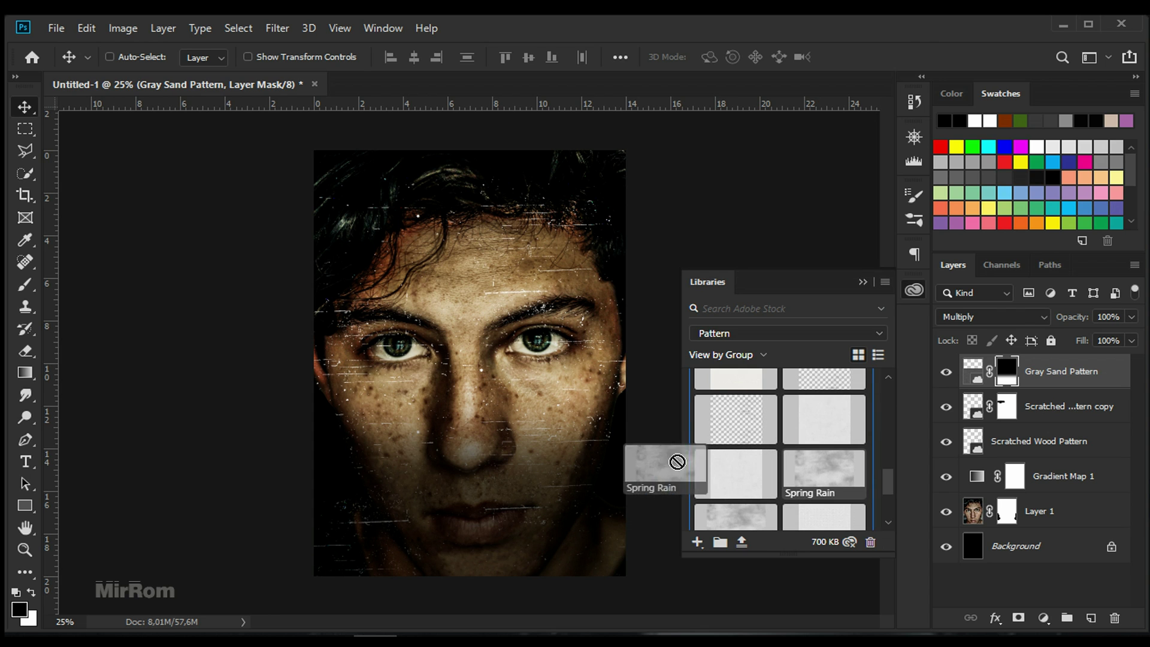
left_click(862, 282)
Enlarge the Spring Rain texture to about 284%, move it up over the eyes, and commit
left_click_drag(569, 441, 508, 529)
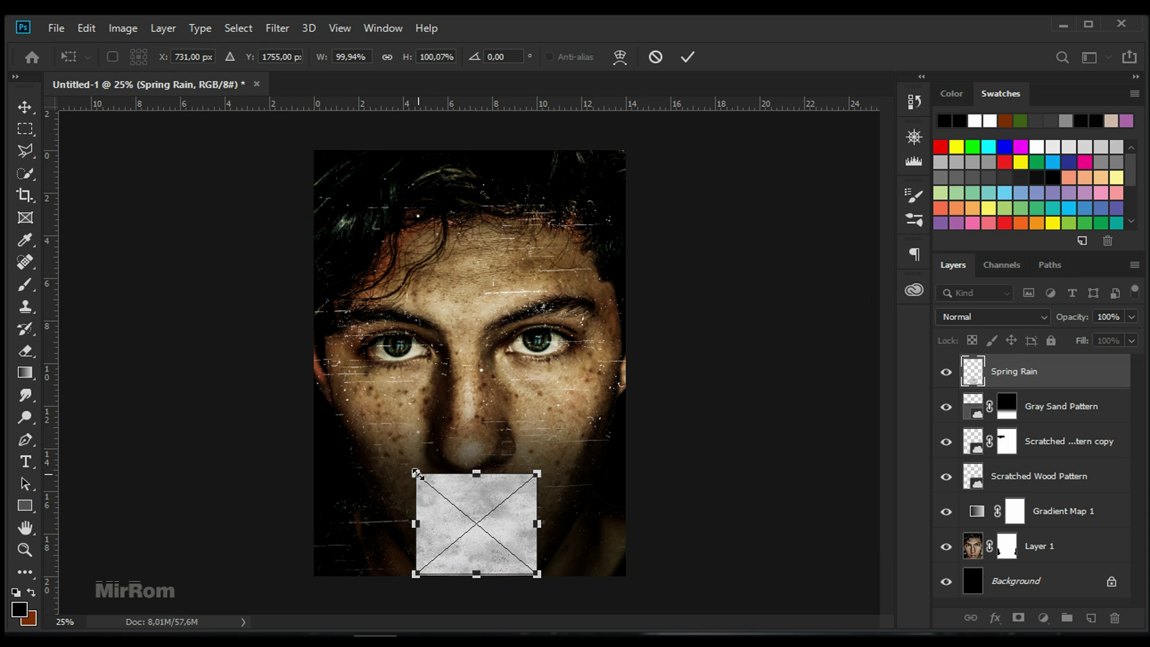
left_click_drag(415, 472, 303, 380)
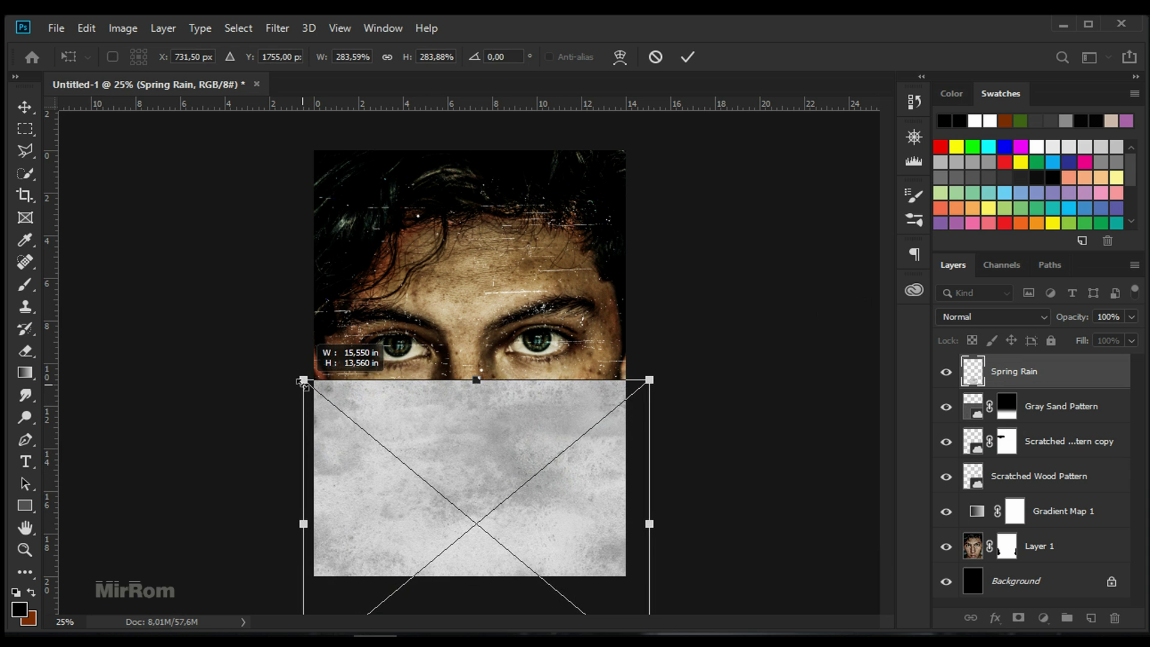
mouse_move(428, 432)
left_mouse_down()
mouse_move(473, 415)
mouse_move(480, 424)
left_mouse_up()
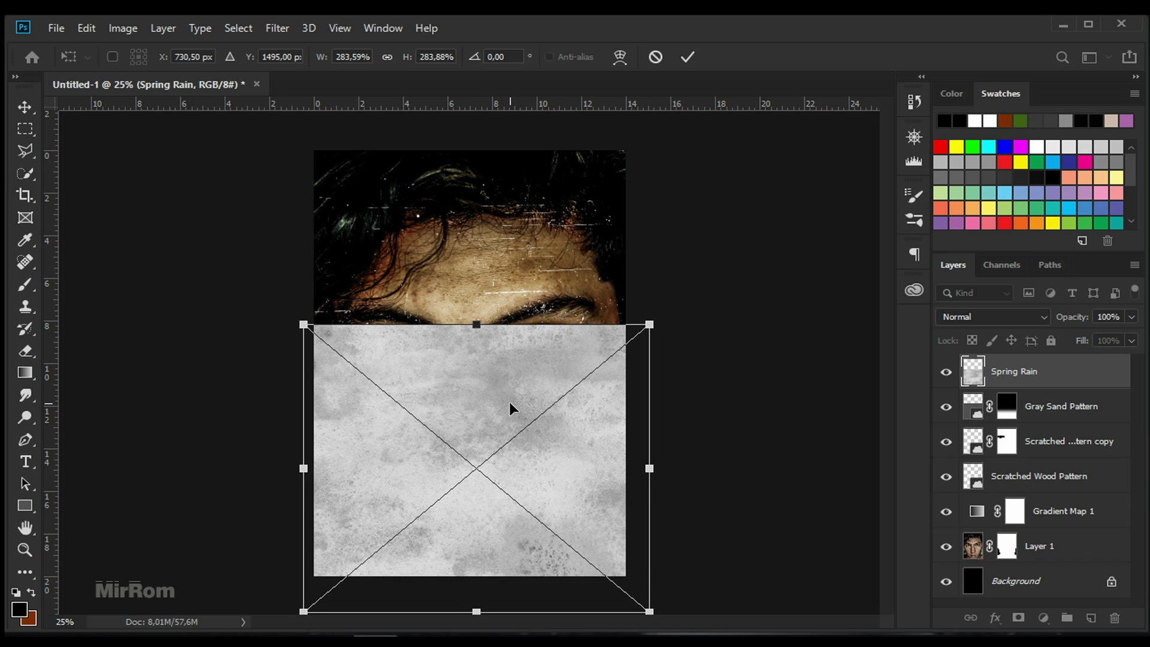
left_click(687, 57)
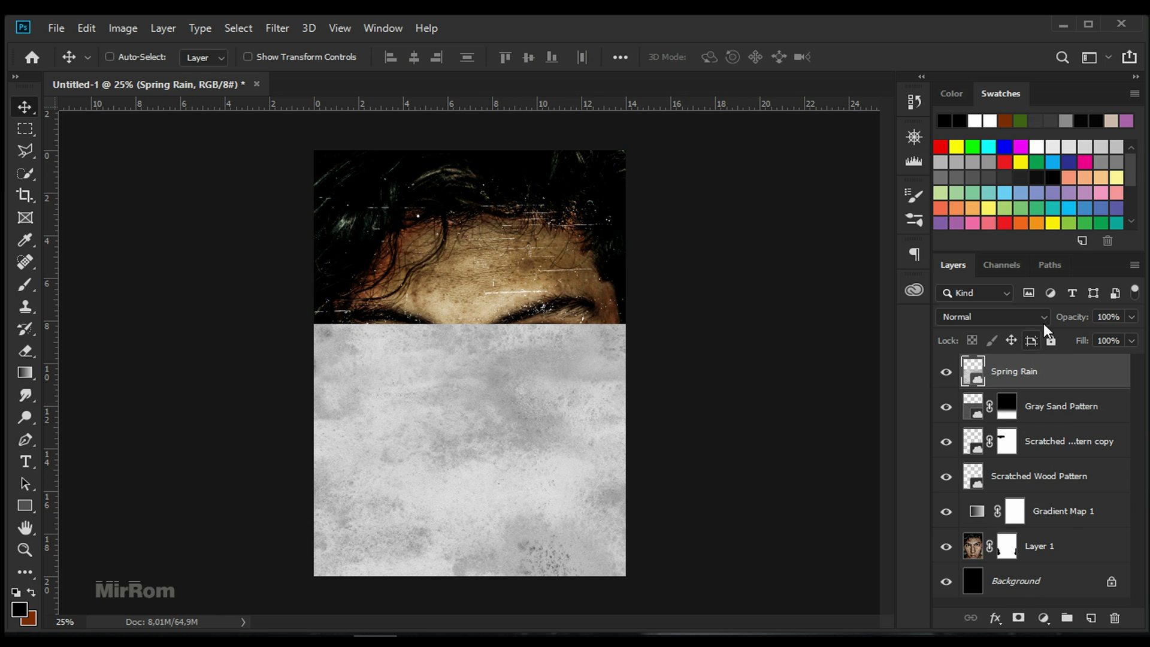
Set the Spring Rain layer to Pin Light blending at 34% opacity
left_click(1040, 317)
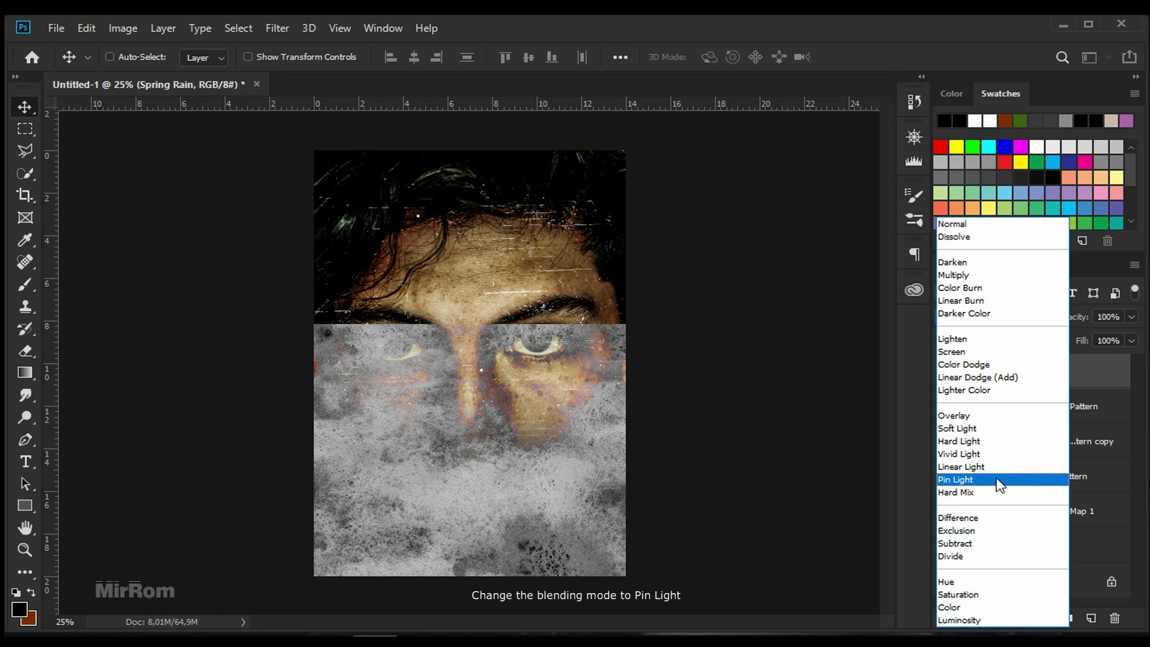
left_click(997, 476)
left_click_drag(532, 459, 530, 471)
left_click(1133, 341)
left_click_drag(1132, 341, 1091, 340)
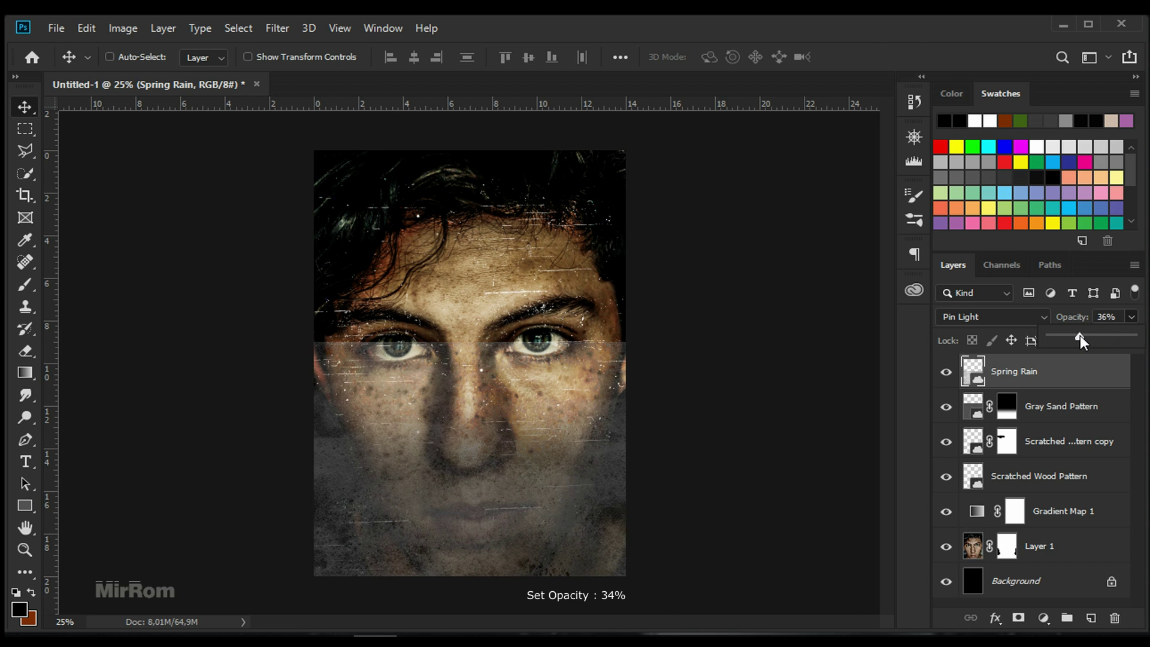
left_click(1072, 378)
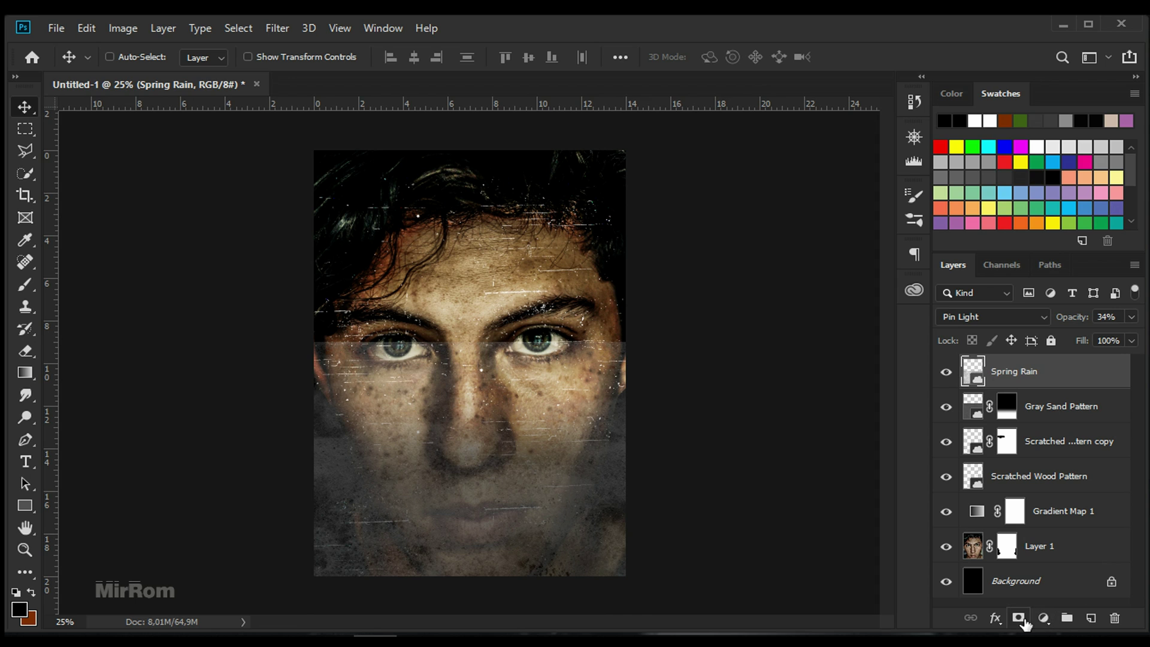
Mask Spring Rain and draw a Foreground to Transparent vertical gradient fading its top
left_click(1018, 617)
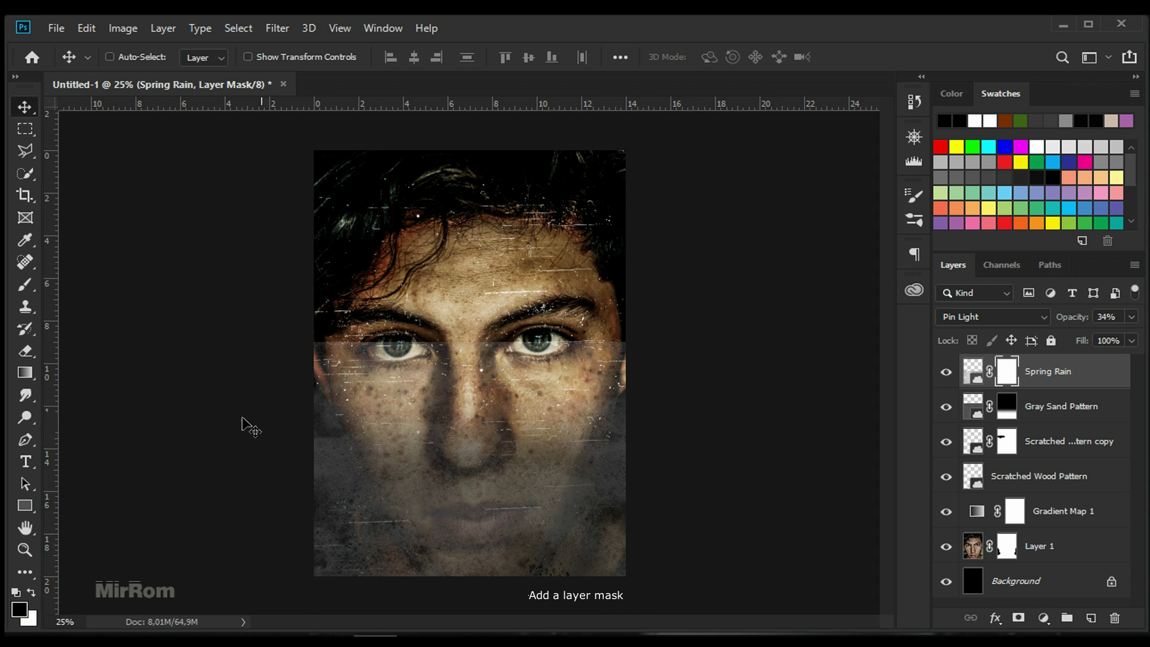
left_click_drag(25, 373, 77, 384)
left_click(96, 373)
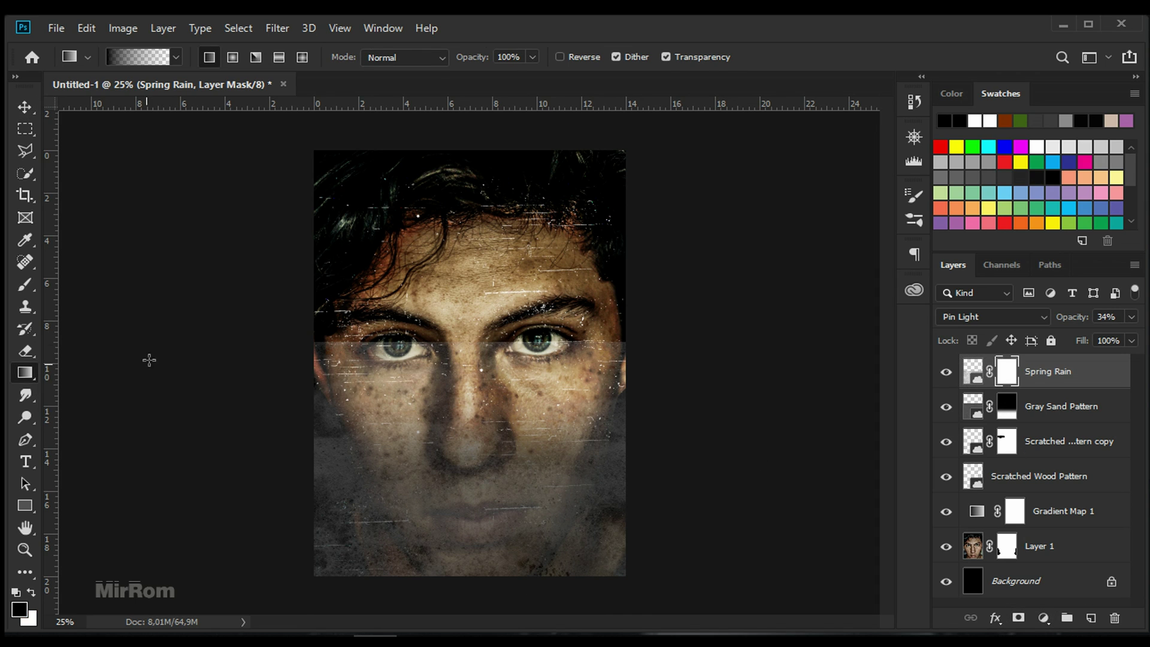
left_click(159, 60)
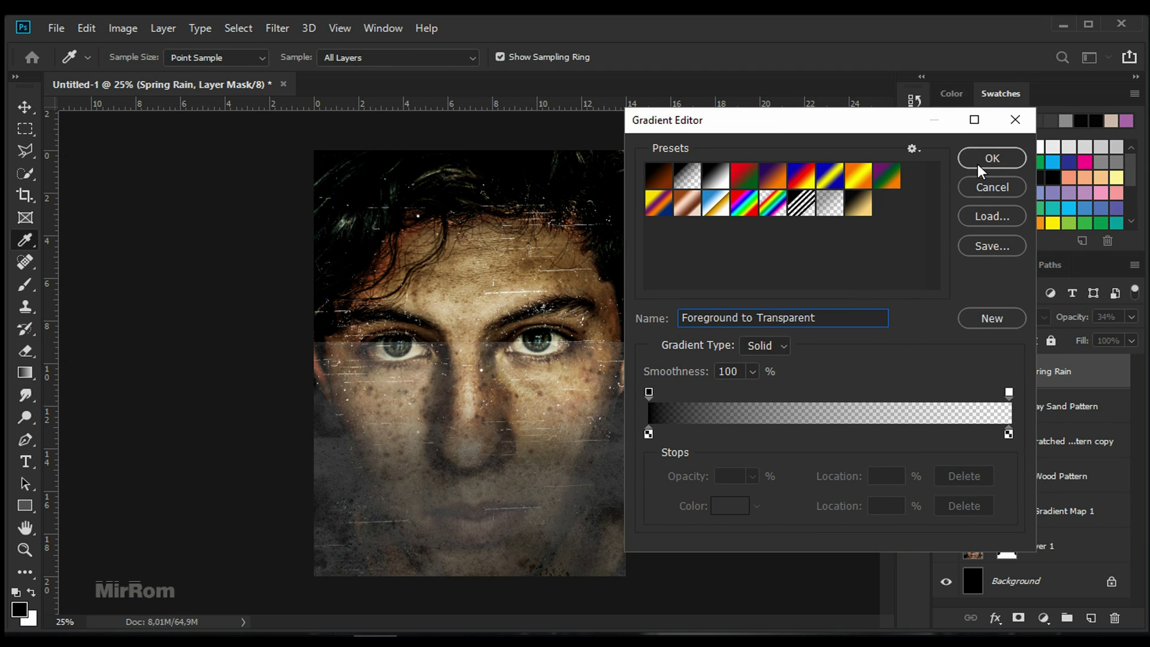
left_click(992, 159)
left_click_drag(480, 341, 464, 466)
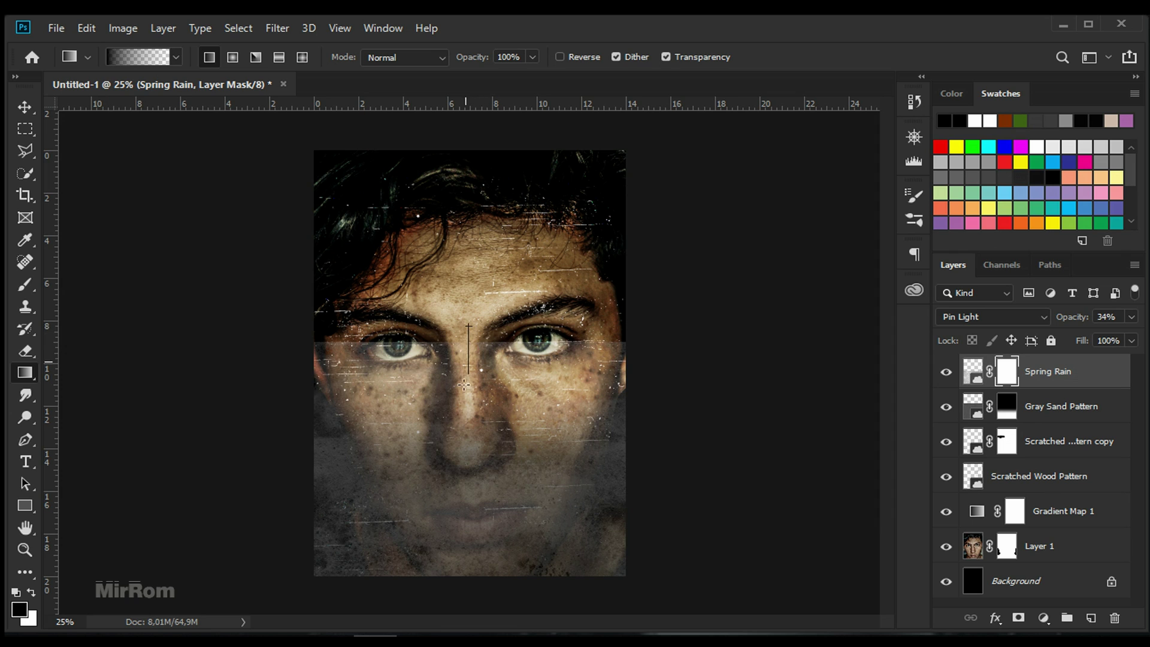
left_click_drag(468, 315, 469, 426)
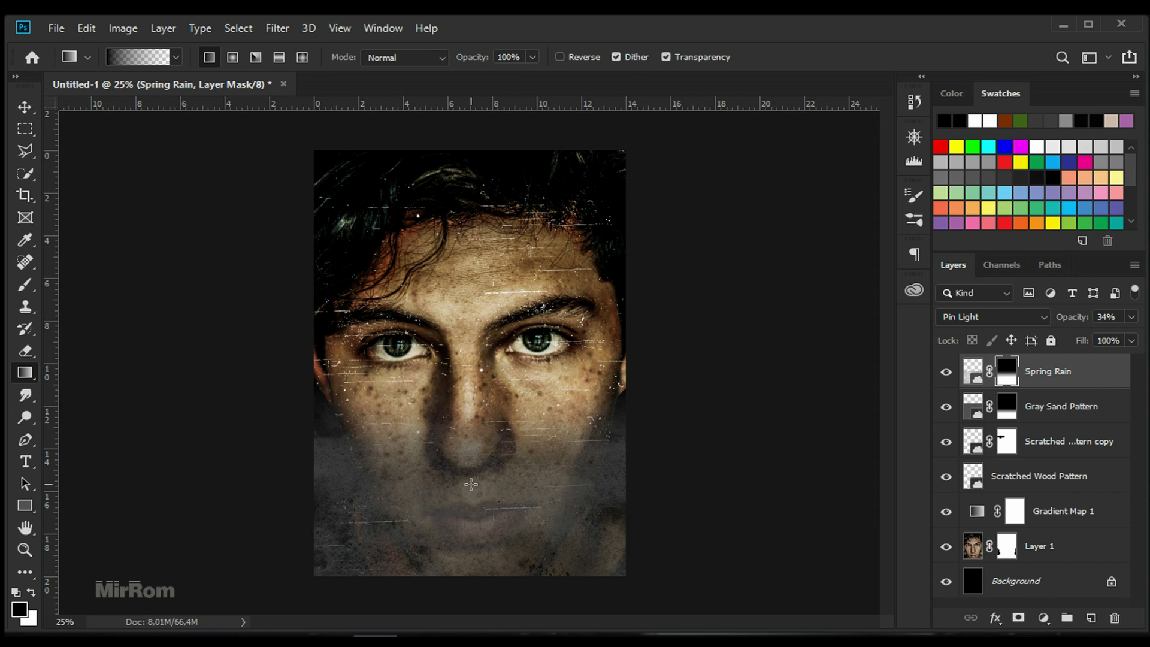
left_click_drag(469, 322, 469, 408)
Shift the Spring Rain layer slightly and target its image thumbnail instead of the mask
key("v")
mouse_move(441, 480)
left_mouse_down()
mouse_move(449, 465)
mouse_move(508, 481)
left_mouse_up()
left_click(456, 468)
left_click(508, 482)
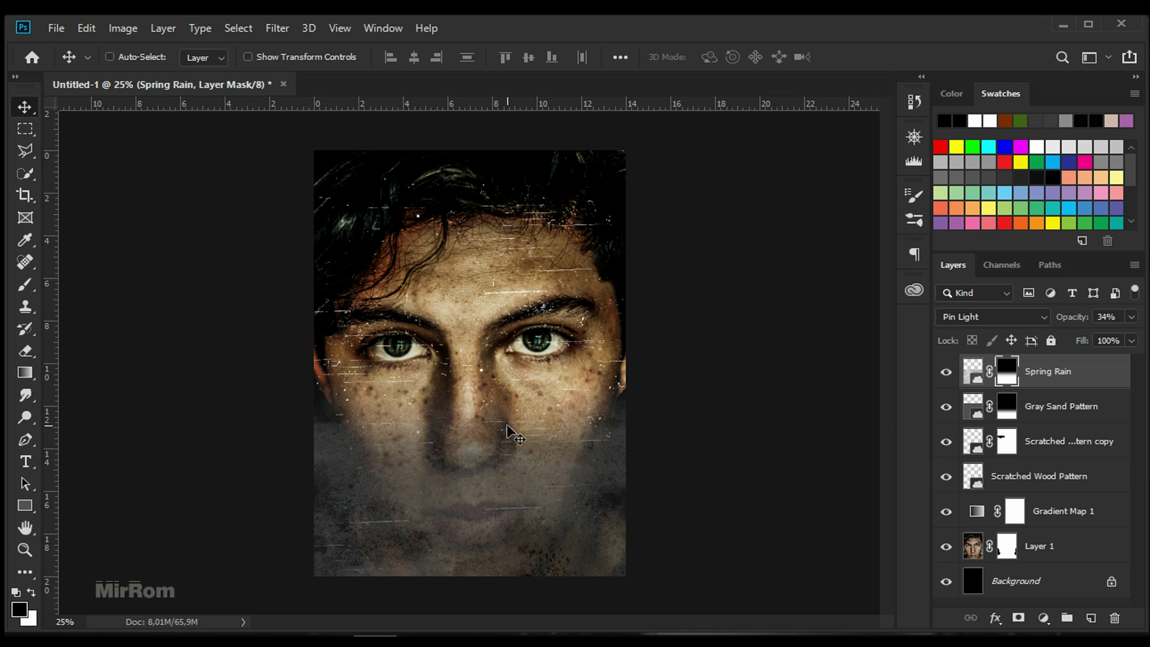
left_click(973, 384)
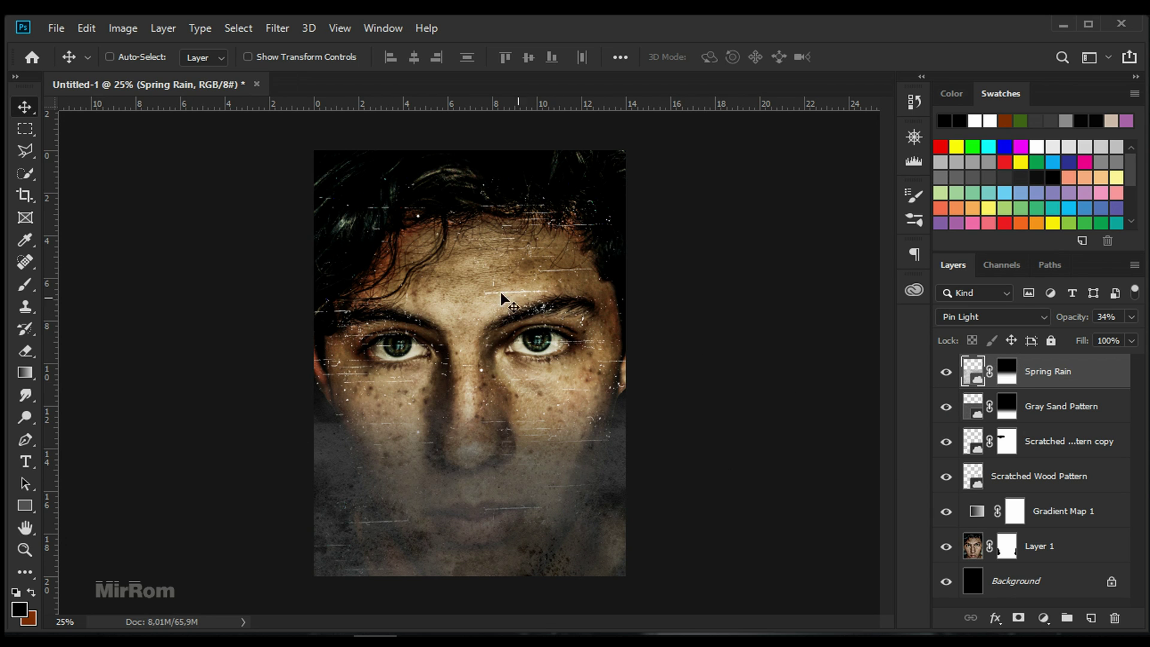
Apply Brightness/Contrast to Spring Rain with Brightness -55 and Contrast -4
left_click(123, 28)
mouse_move(150, 73)
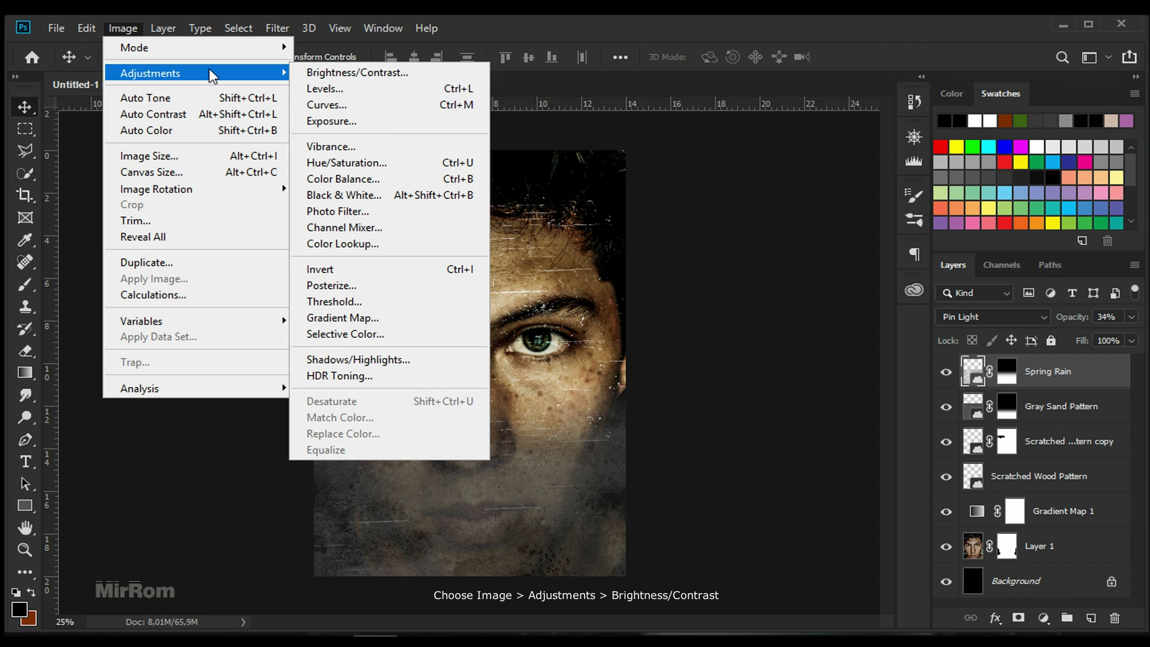
left_click(399, 73)
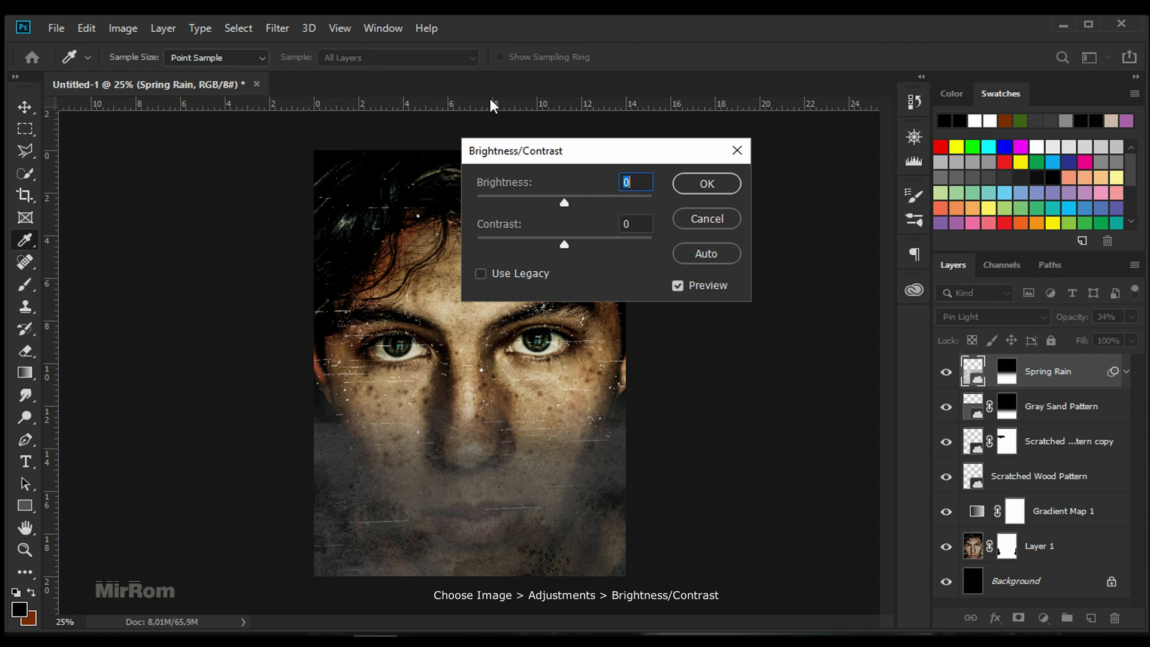
left_click_drag(584, 148, 714, 181)
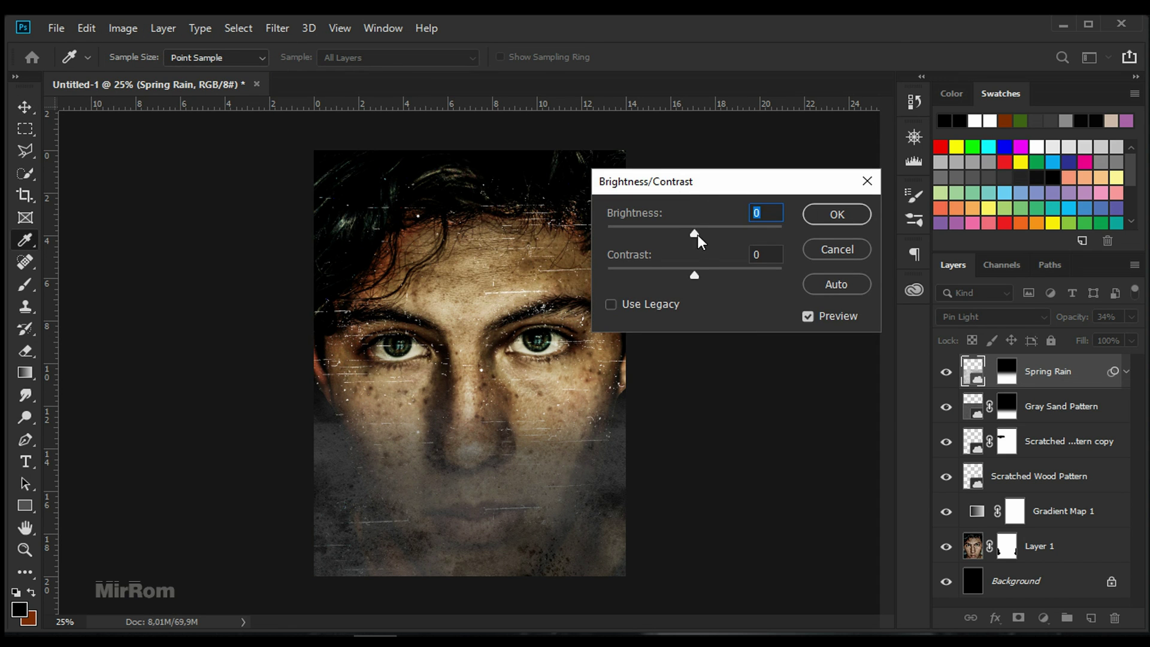
left_click_drag(693, 234, 663, 238)
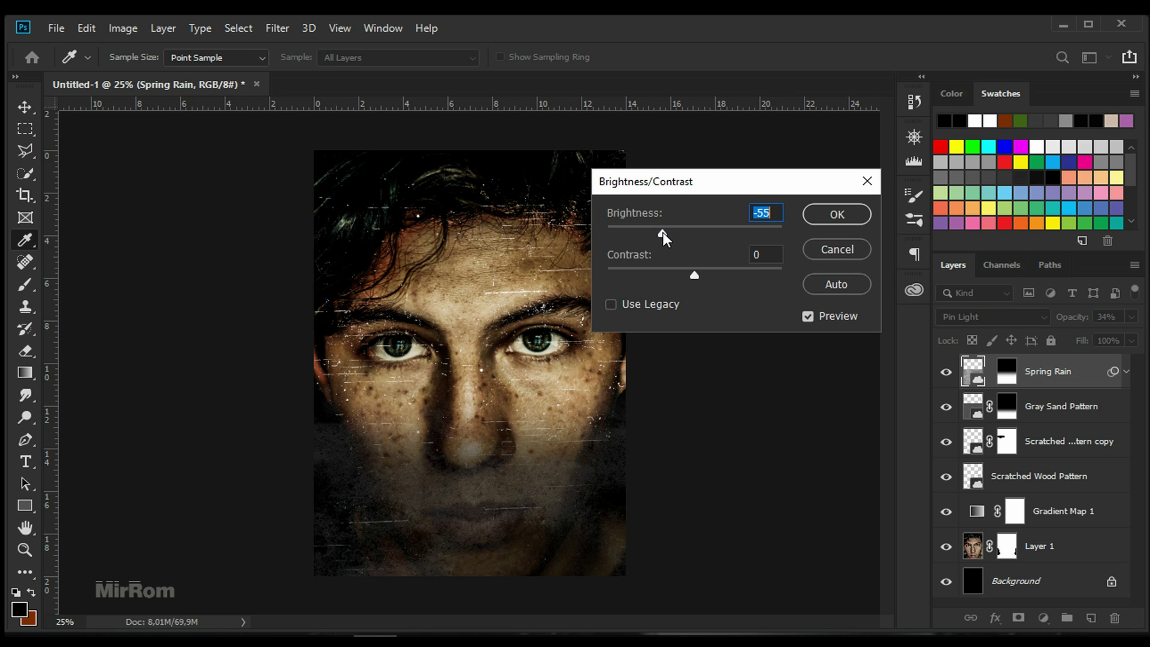
left_click_drag(694, 275, 688, 275)
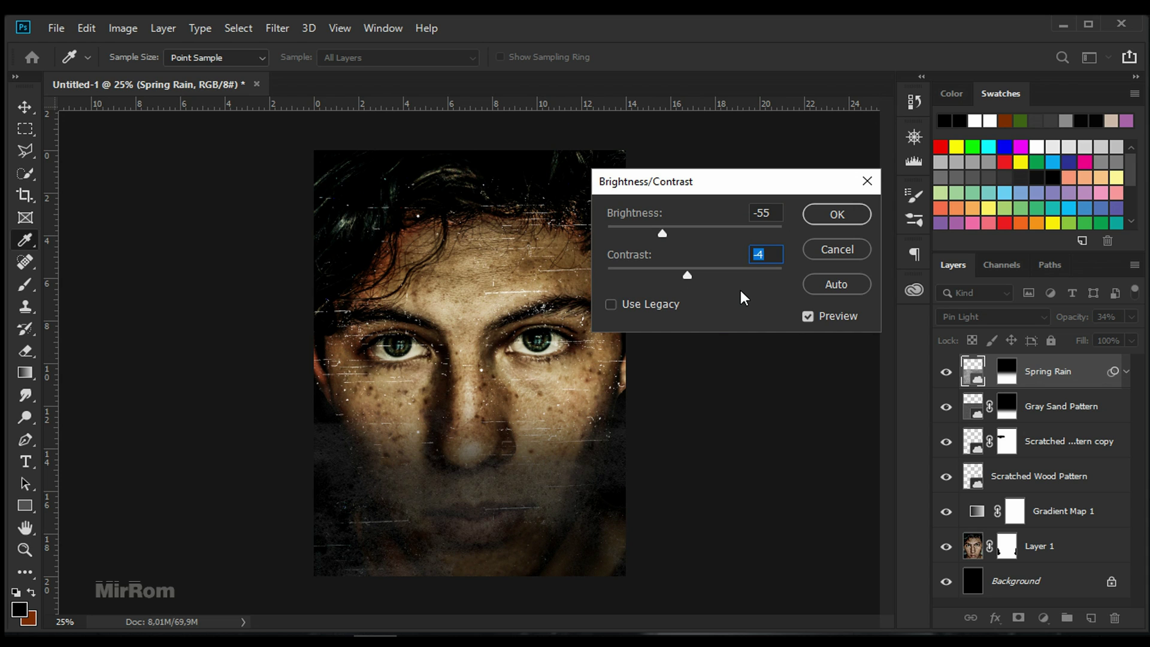
left_click(838, 215)
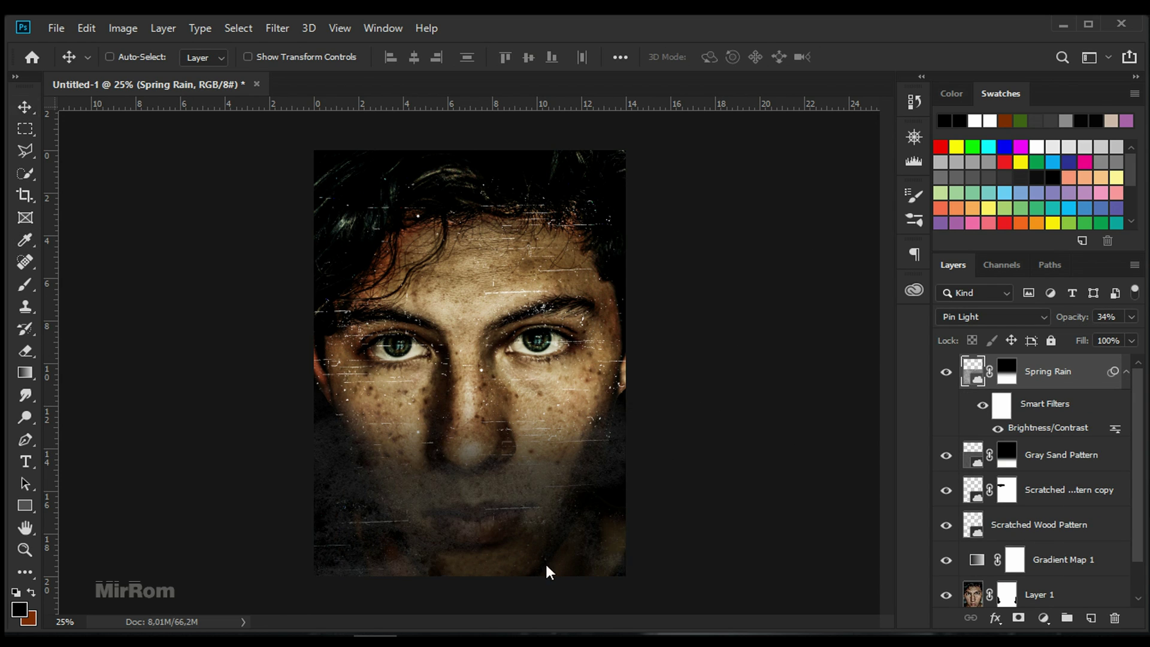
key("ctrl+t")
Shrink the Spring Rain texture to about 97.6% by raising its bottom edge, and commit the resize
key("ctrl+minus")
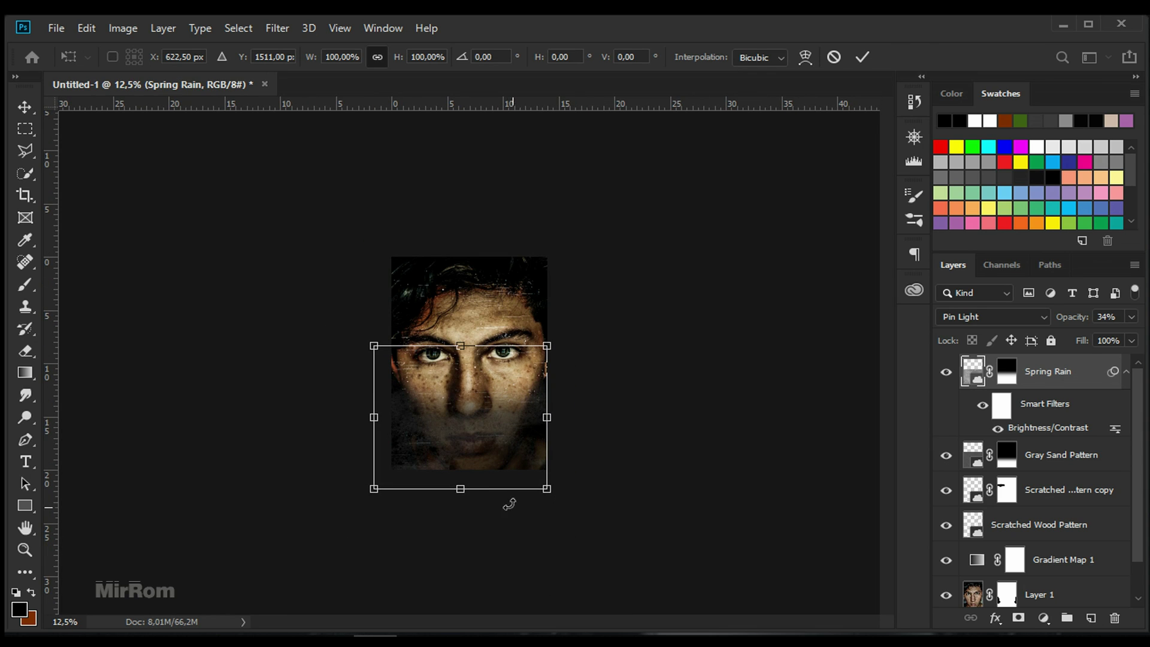
left_click_drag(464, 489, 464, 480)
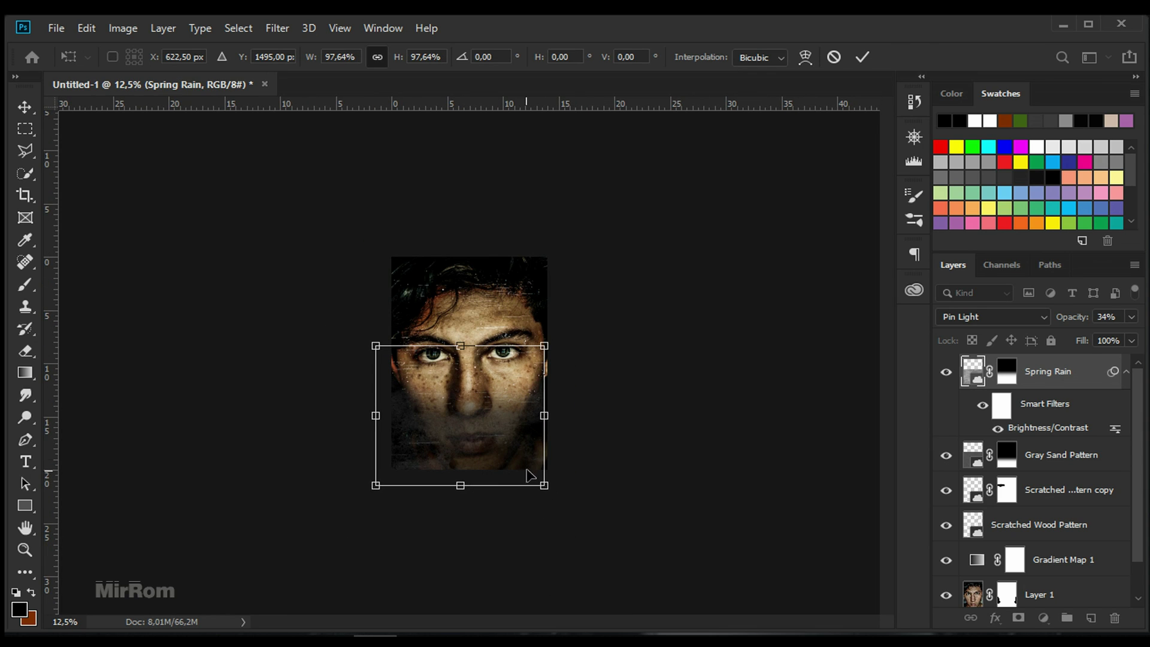
key("Return")
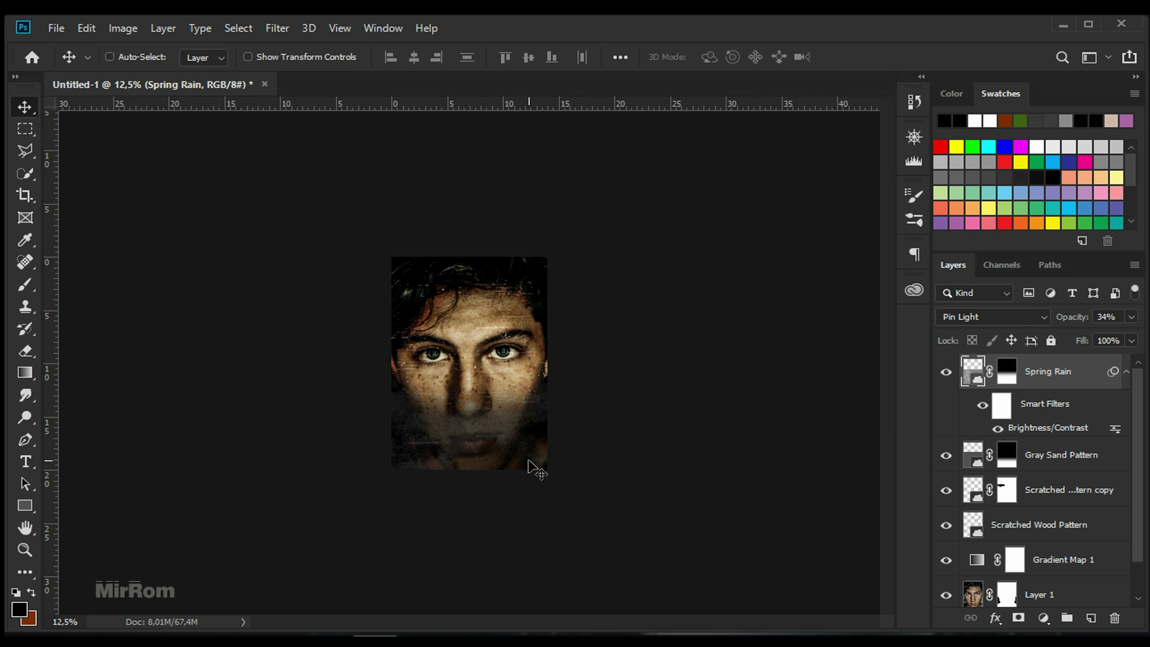
key("ctrl+plus")
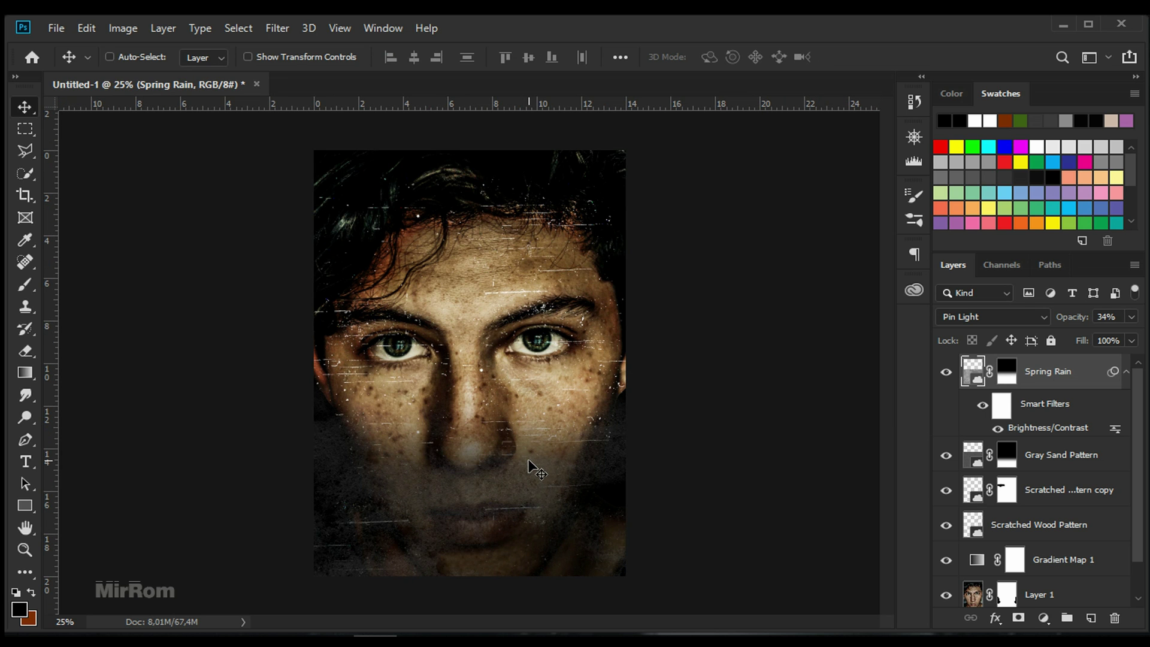
left_click(1126, 371)
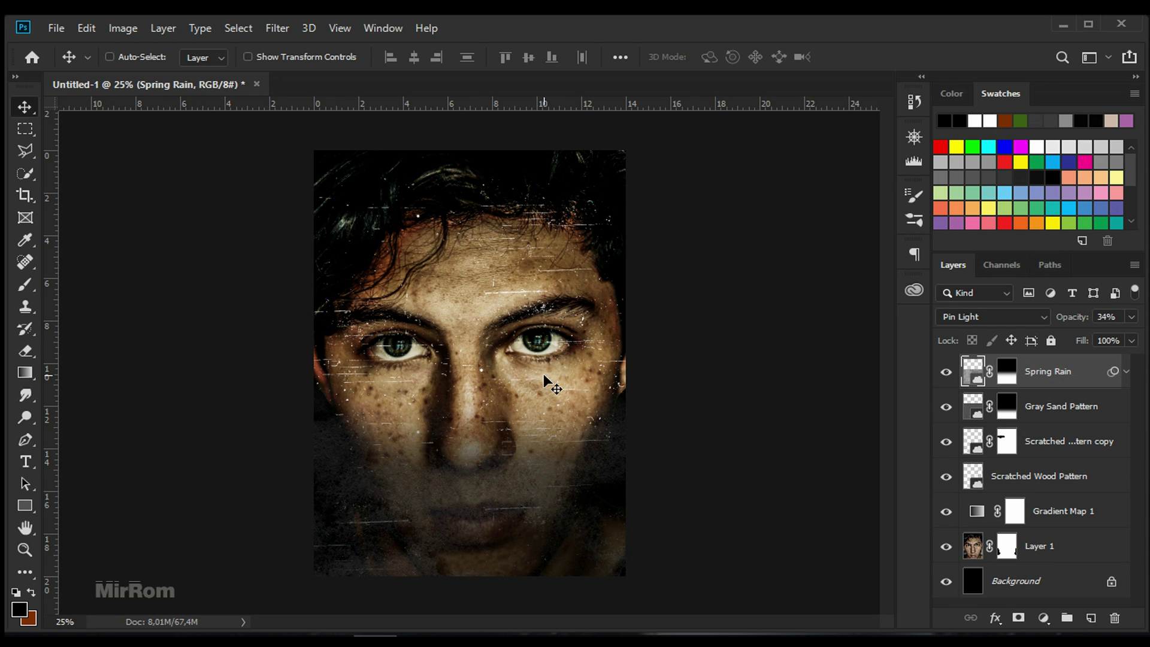
Add a Color Lookup layer using the Kodak 5218 Kodak 2395 LUT
left_click(1044, 618)
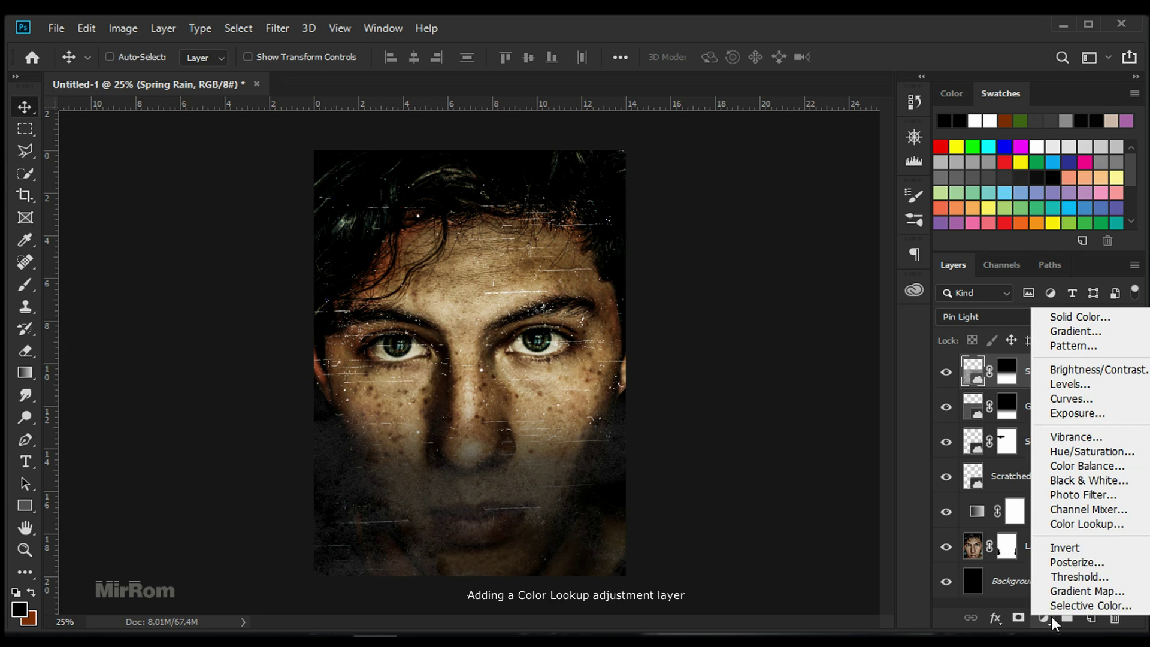
left_click(1105, 528)
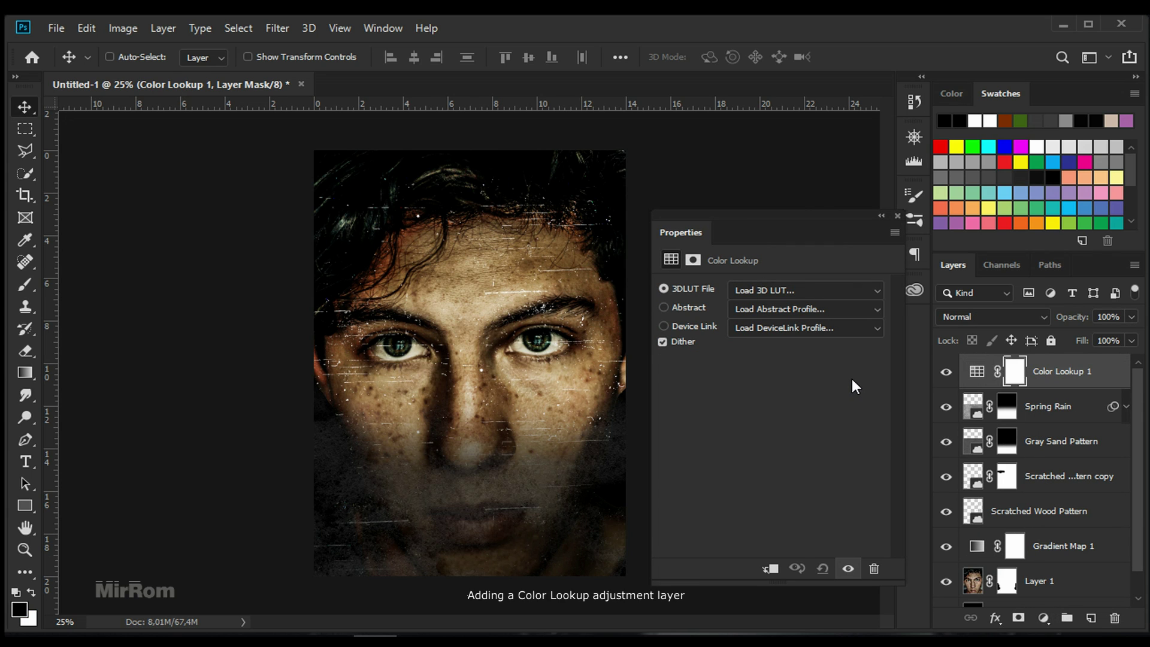
left_click(871, 291)
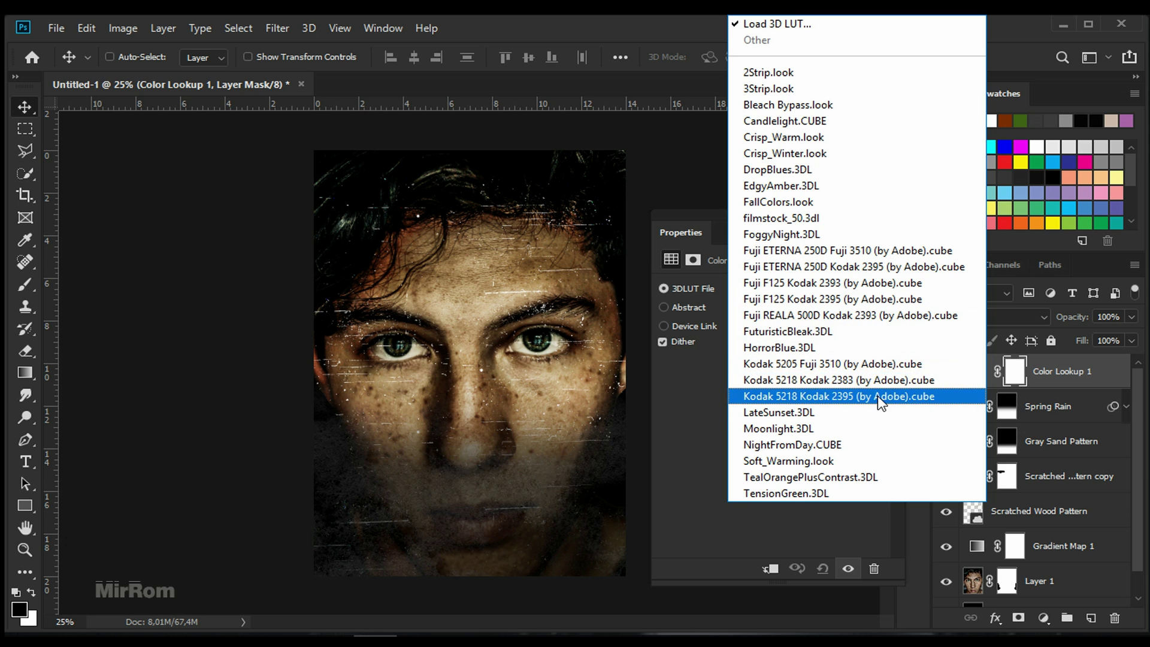
left_click(856, 396)
left_click(947, 374)
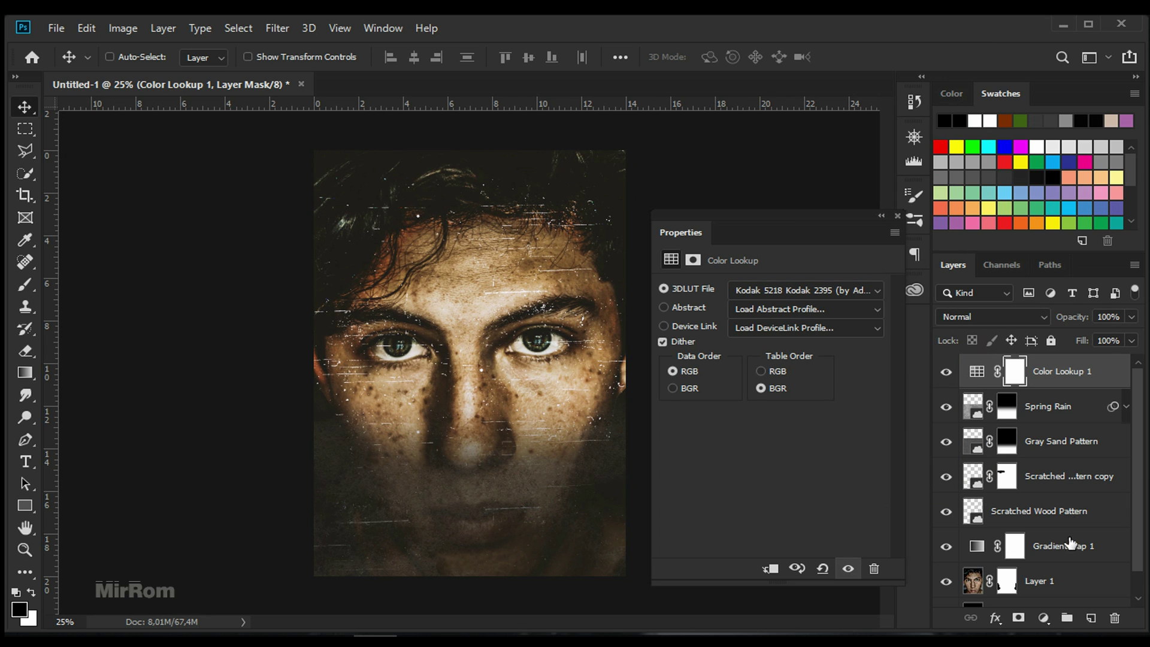
left_click(898, 216)
scroll(1040, 468, "down", 1)
scroll(1049, 557, "up", 1)
Add a second Color Lookup layer with the Soft_Warming.look grade
left_click(1044, 617)
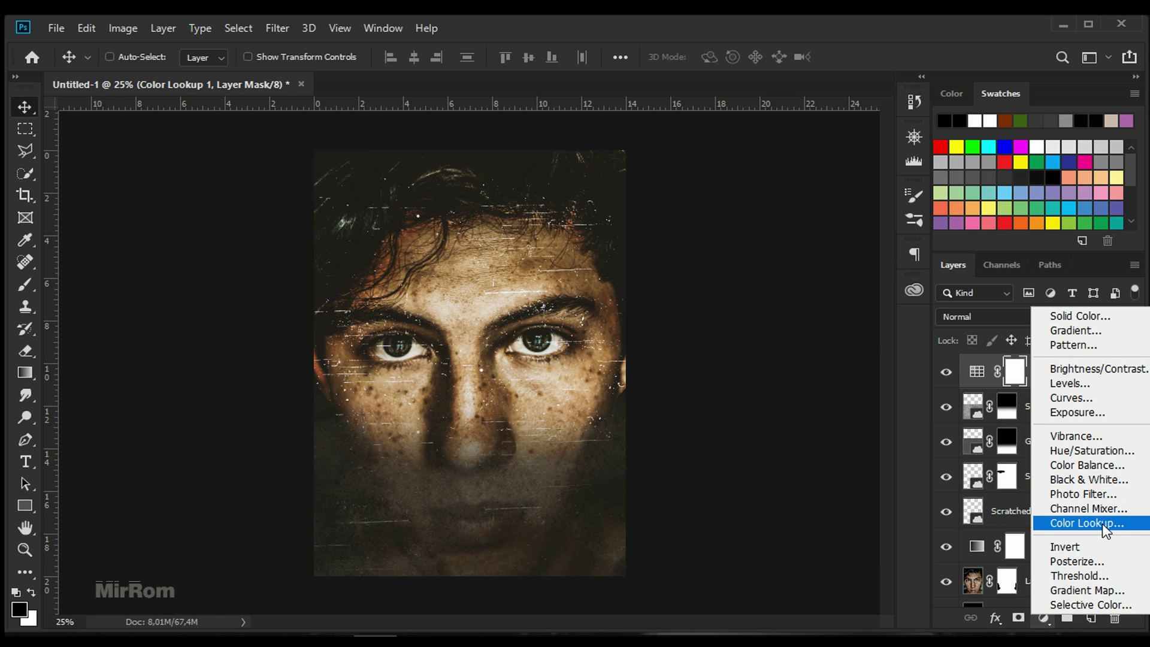
left_click(1106, 525)
left_click(881, 290)
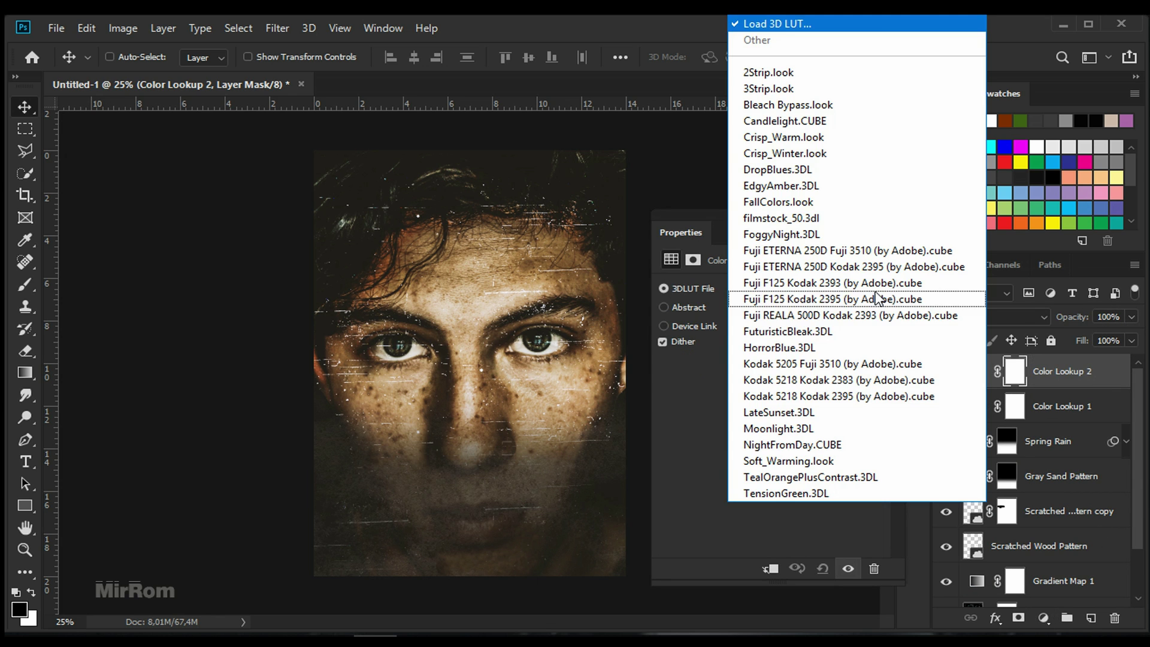
left_click(925, 466)
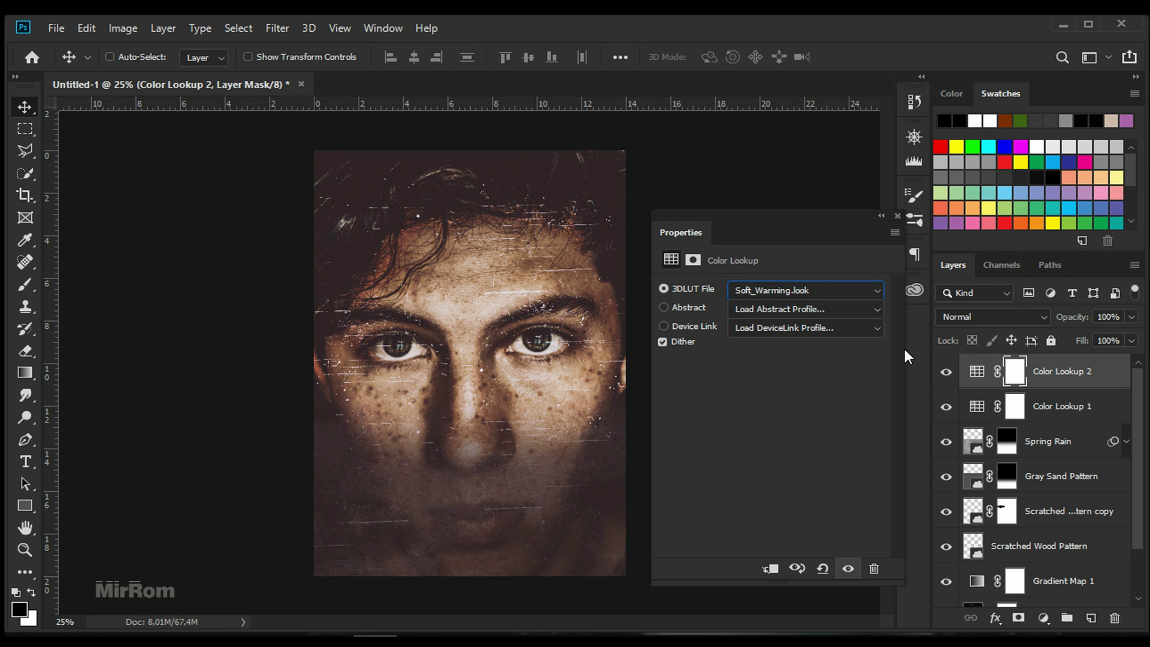
left_click(977, 371)
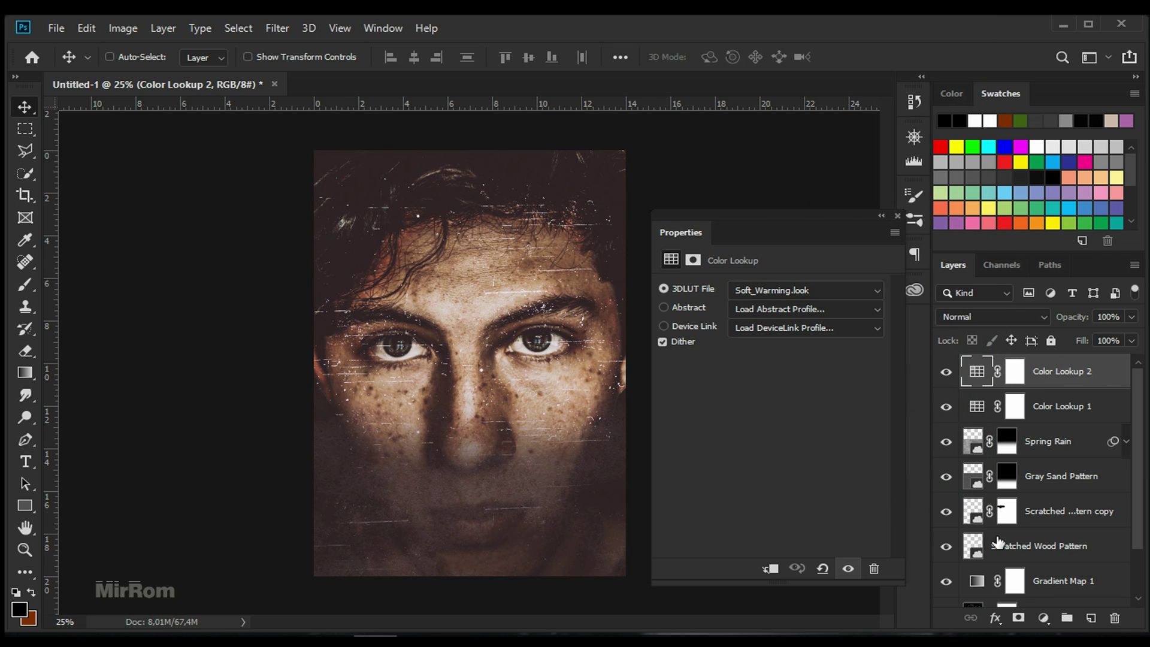
left_click(1044, 617)
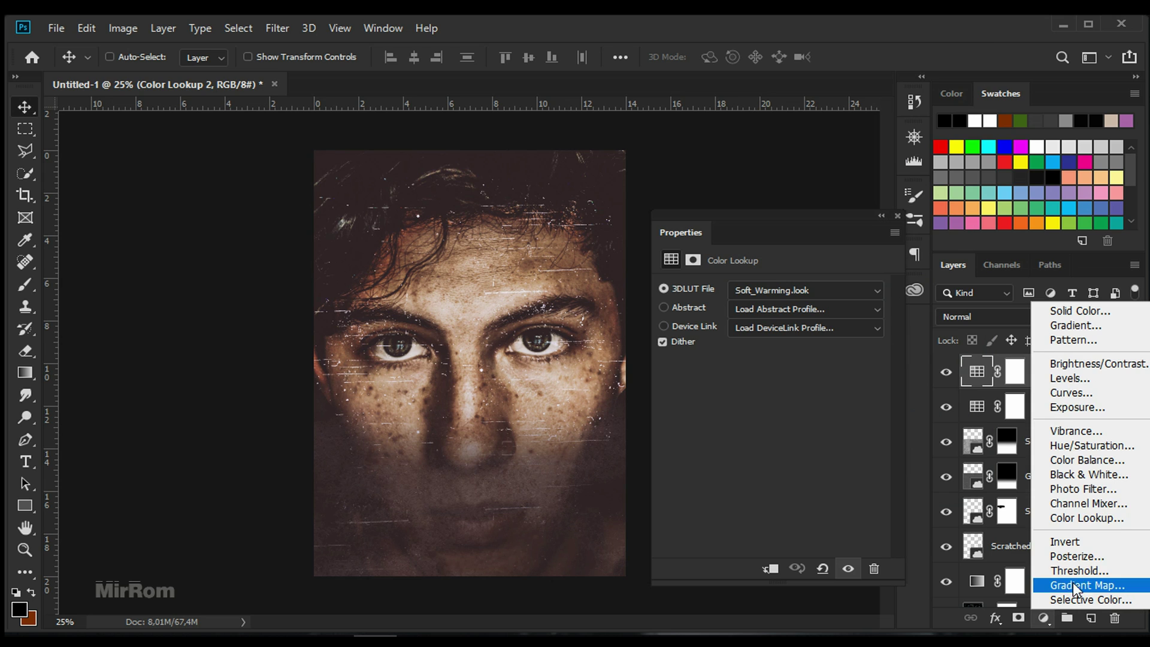
Add a third Color Lookup layer with Fuji REALA 500D Kodak 2393 and compare it on and off
left_click(1087, 518)
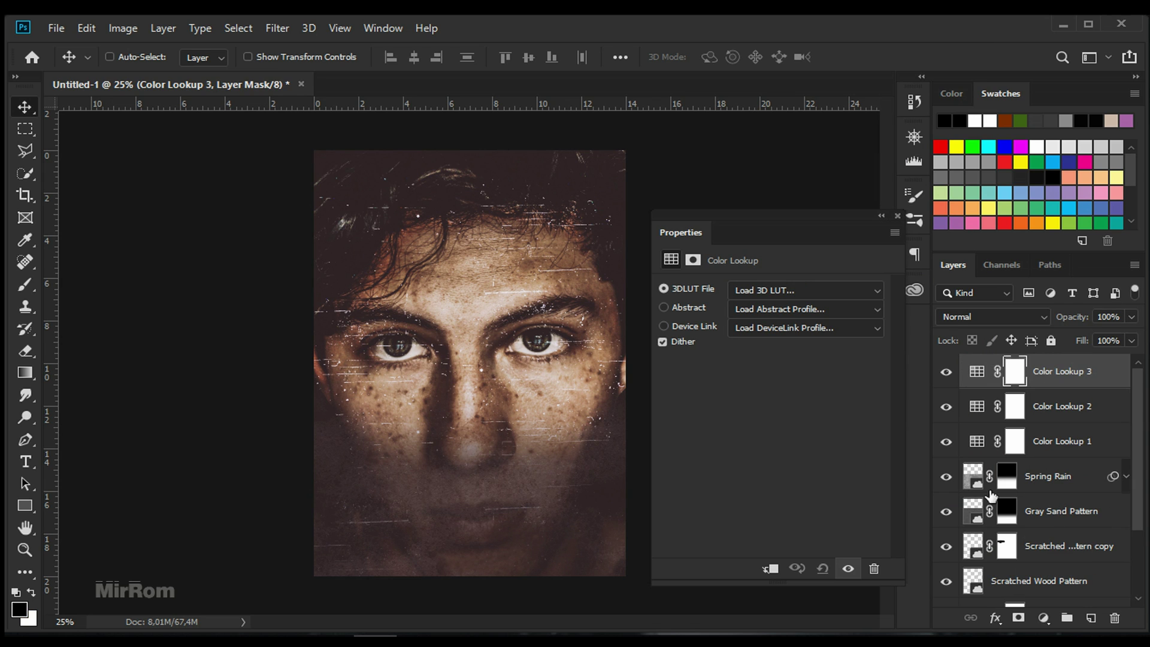
left_click(800, 296)
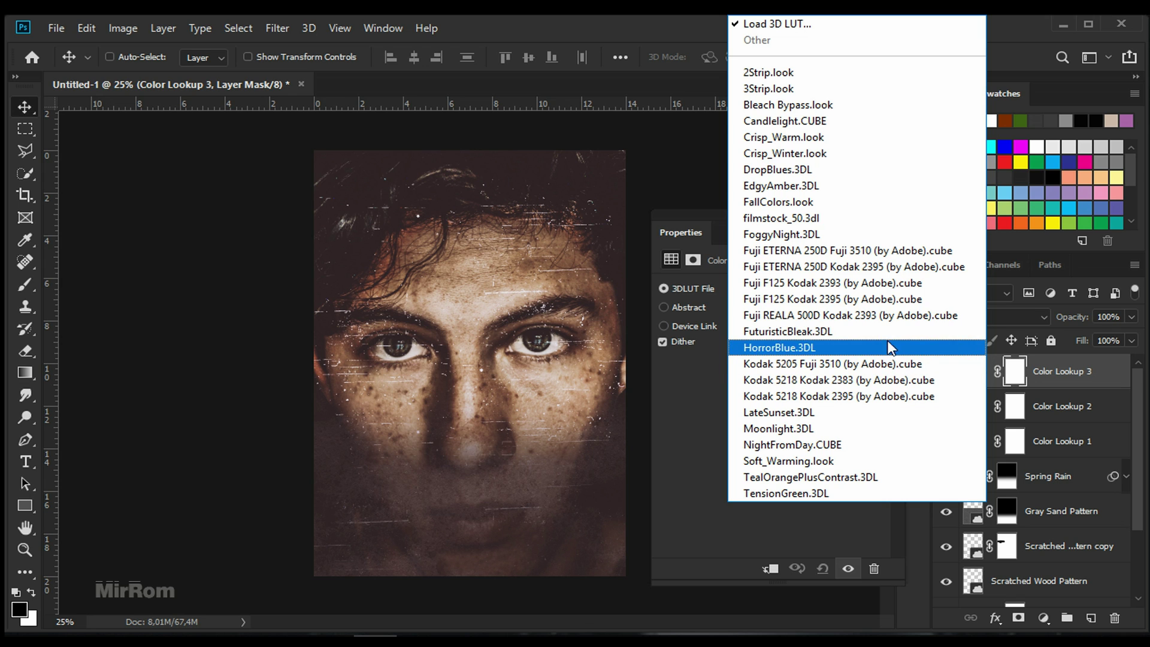
left_click(887, 318)
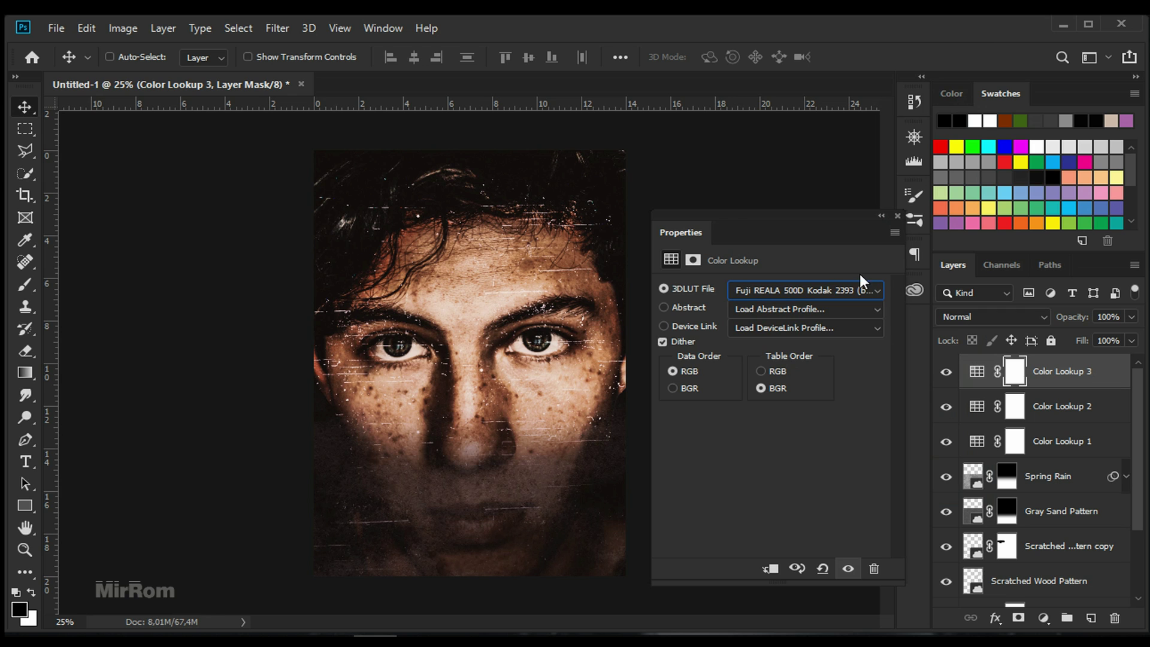
left_click(897, 216)
left_click(946, 372)
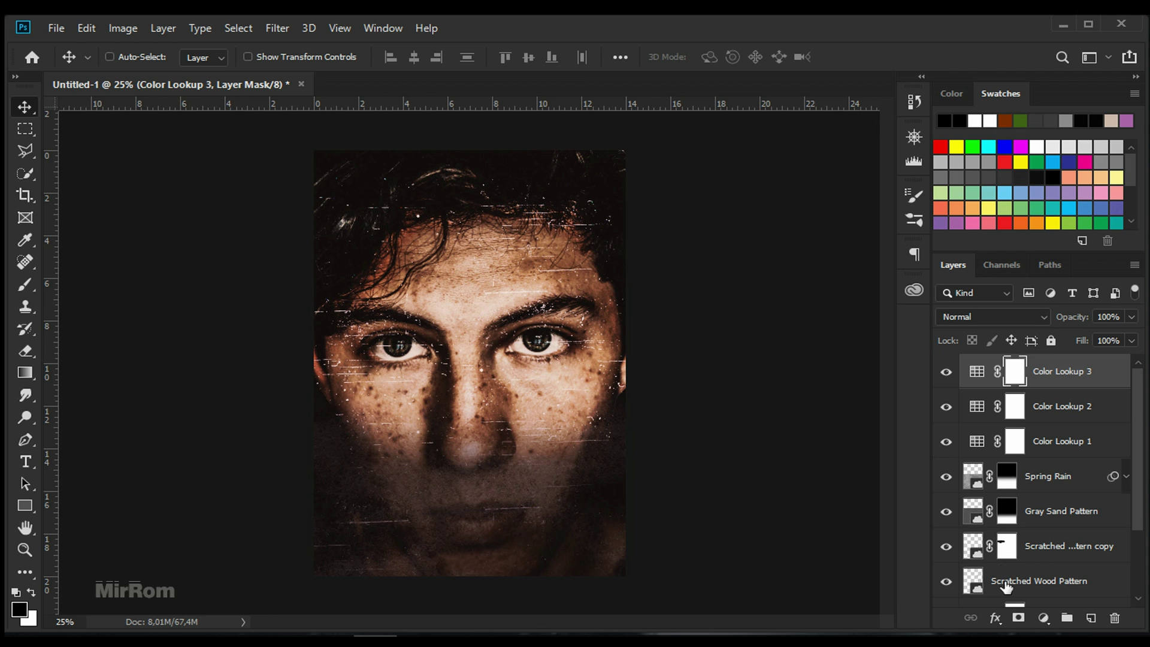
left_click(1045, 618)
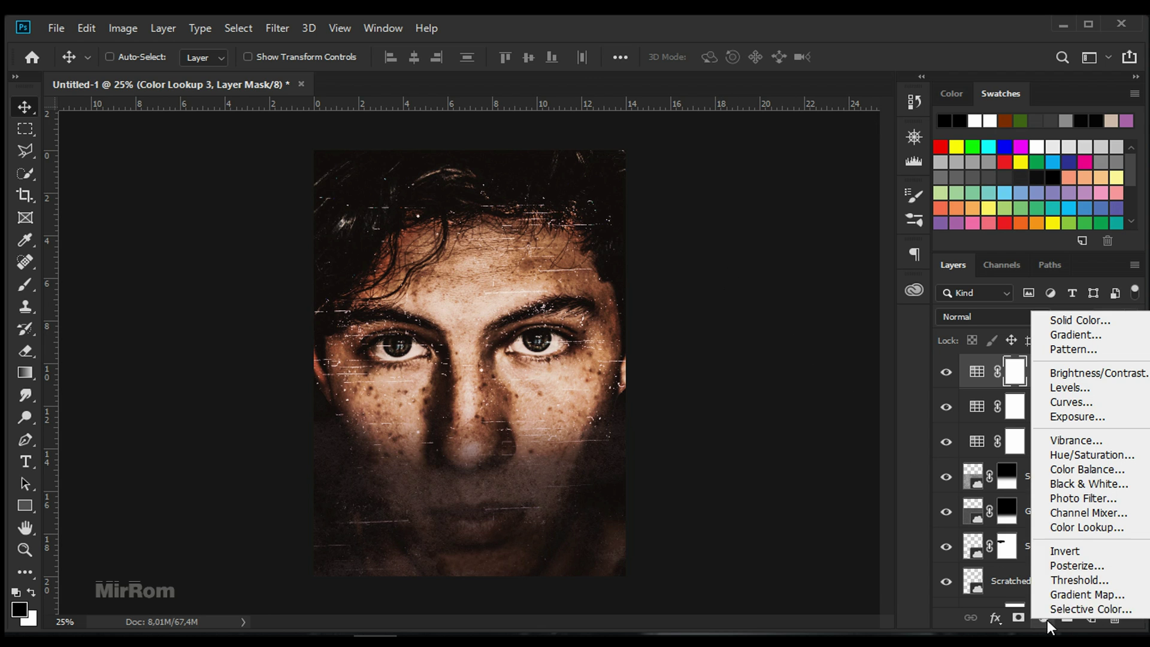
Add a Color Balance layer, shifting midtones toward magenta and blue and highlights toward yellow
left_click(1096, 471)
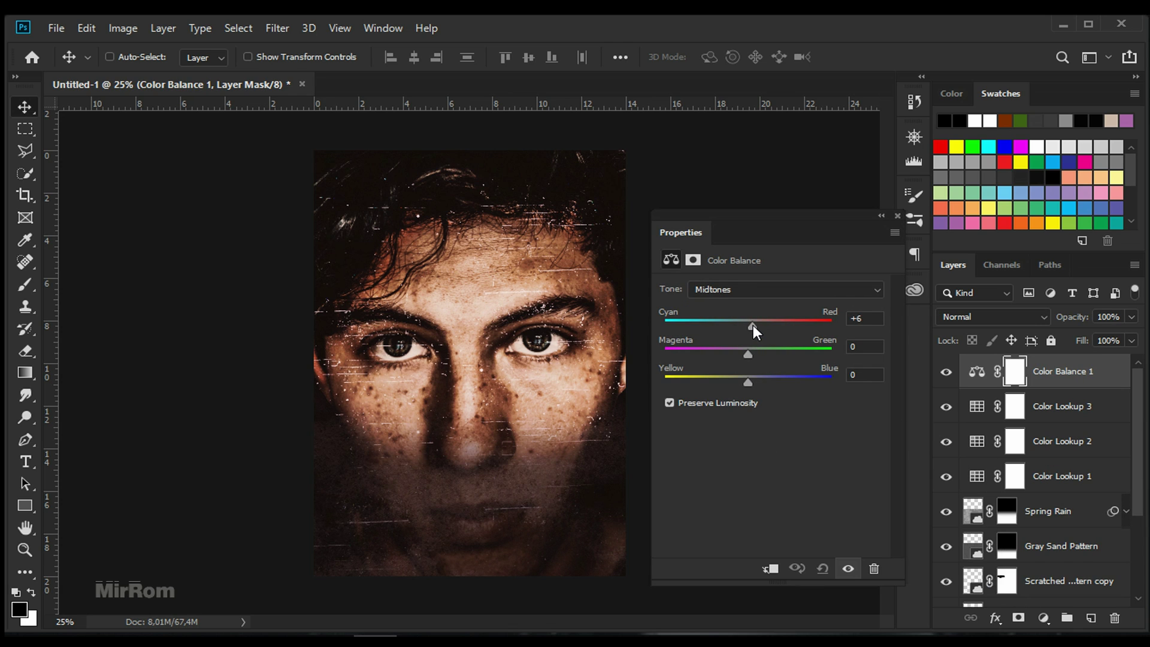
left_click_drag(748, 354, 746, 383)
left_click_drag(717, 386, 720, 385)
left_click(793, 296)
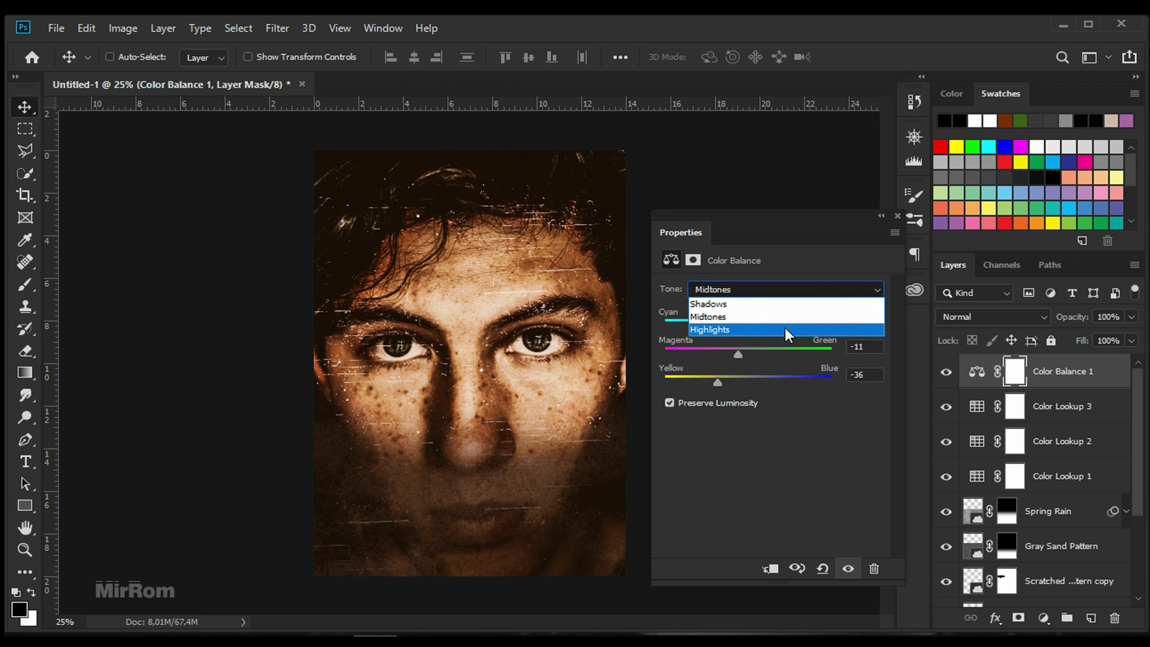
left_click(785, 328)
left_click_drag(748, 382, 718, 383)
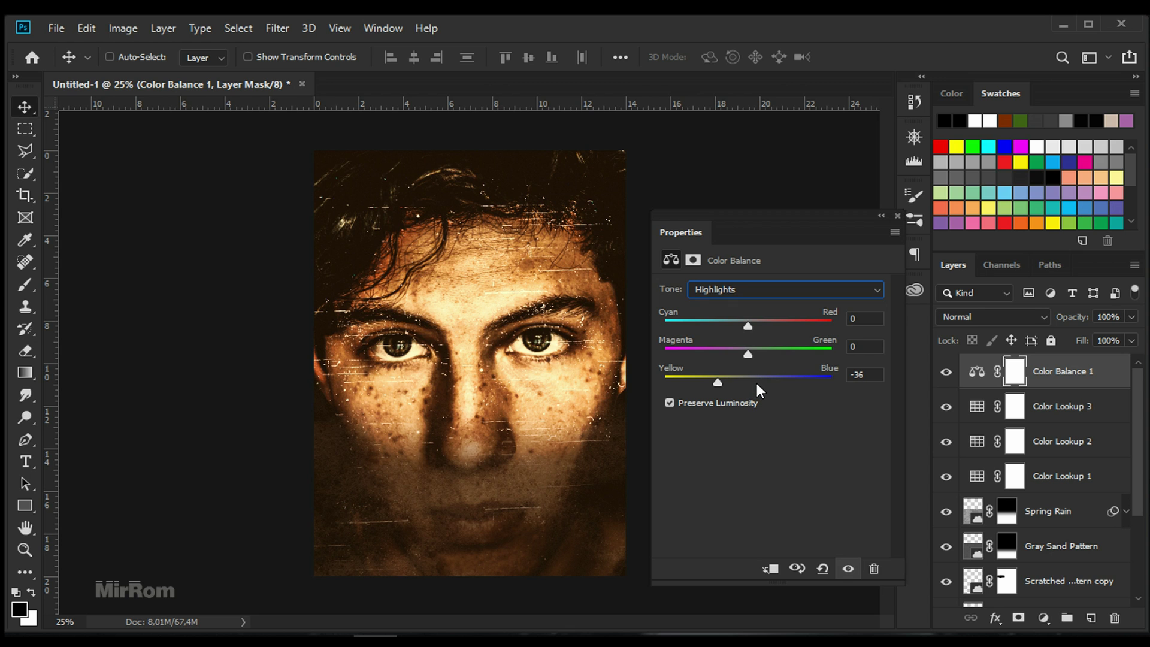
left_click(844, 568)
Refine the Color Balance midtones to +5, -11, +15
left_click(856, 291)
left_click(830, 314)
left_click_drag(738, 386, 761, 387)
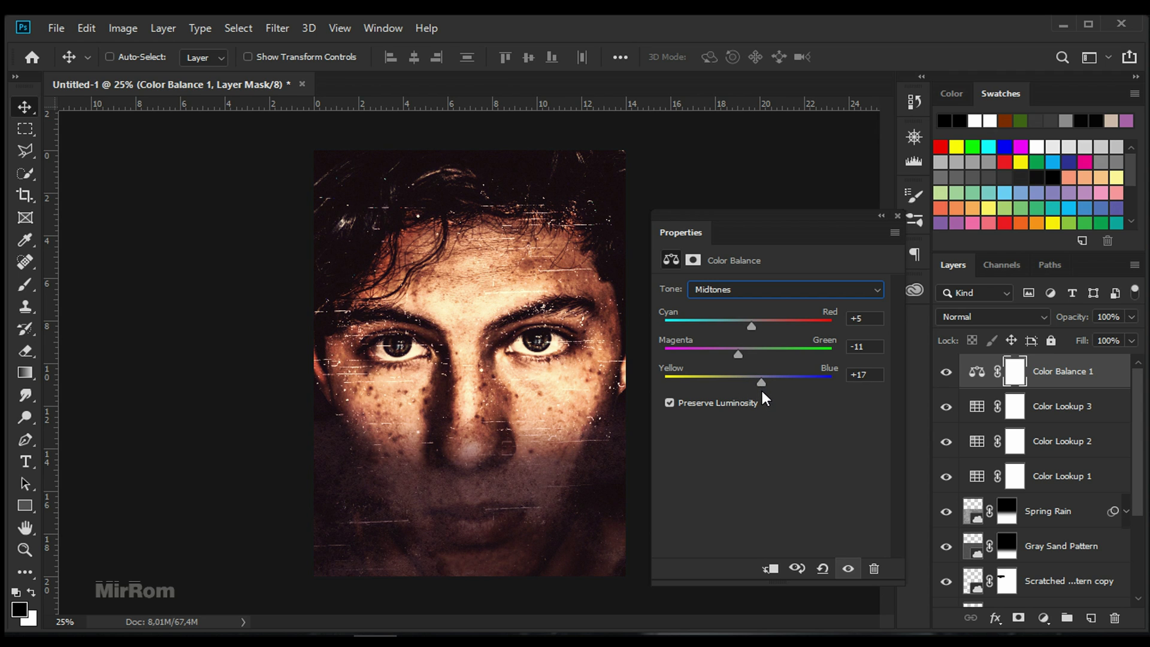
left_click(865, 372)
left_click(882, 216)
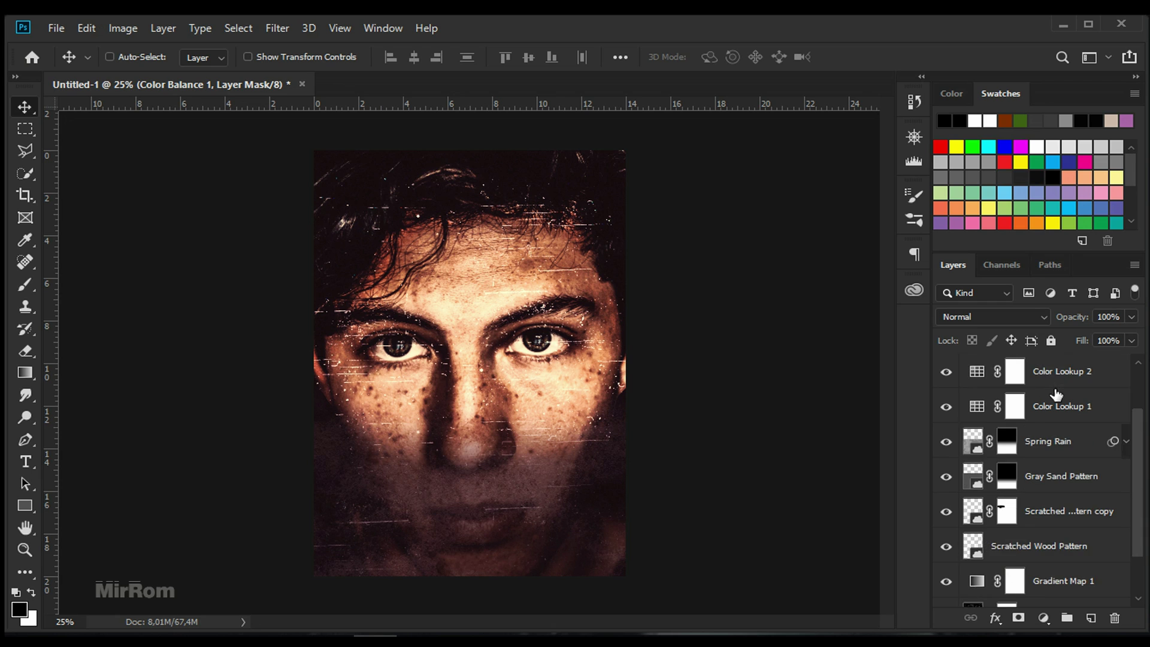
Group the Color Balance and three Color Lookup layers into a group named Adjustments
left_click(1068, 421, "shift")
left_click(1068, 448, "shift")
left_click(1068, 473, "shift")
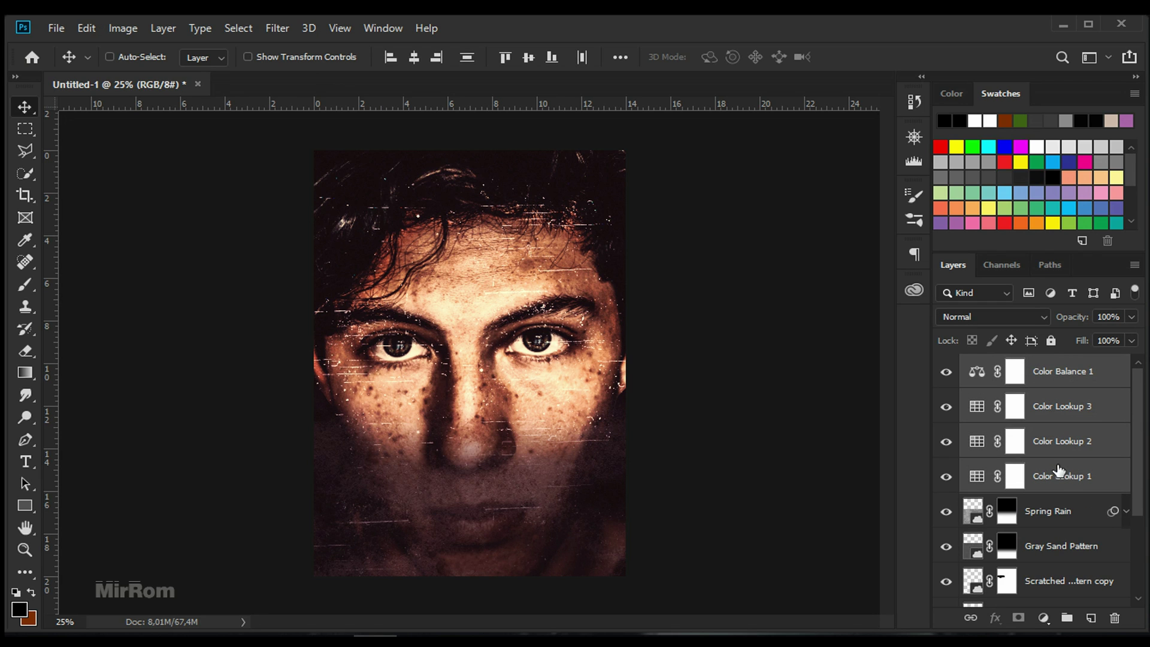
left_click(1065, 620)
double_click(1010, 365)
type("Adju")
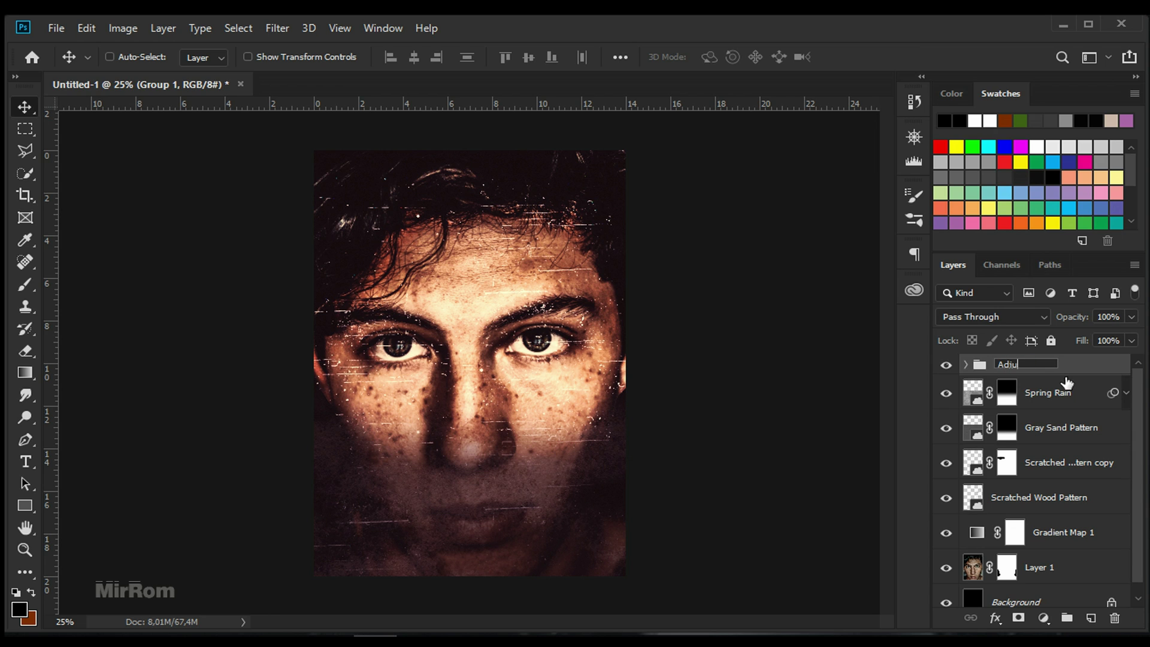
type("stments")
key("Return")
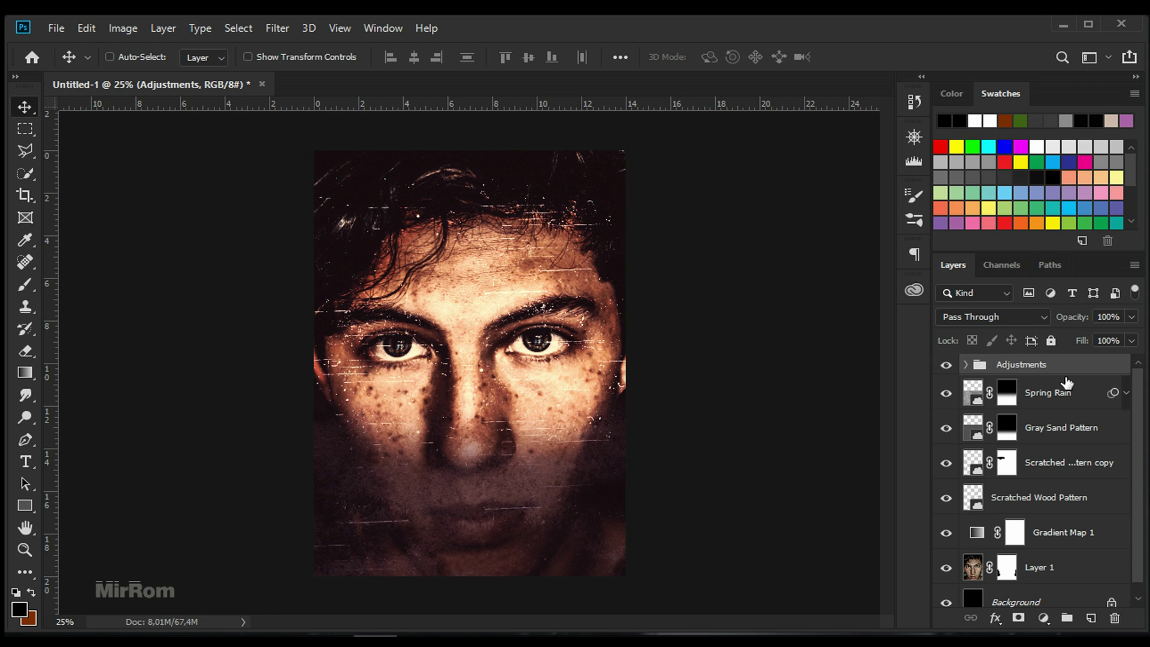
Hide the Adjustments group and stamp visible layers into Layer 2 above Spring Rain
left_click(946, 367)
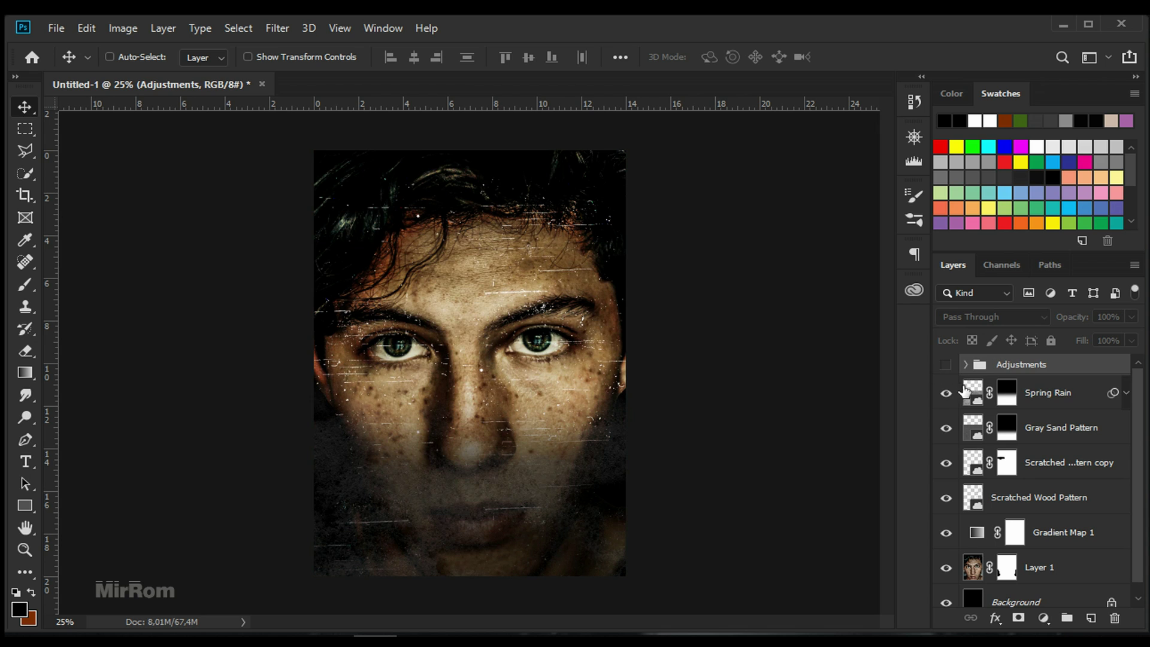
left_click(1062, 398)
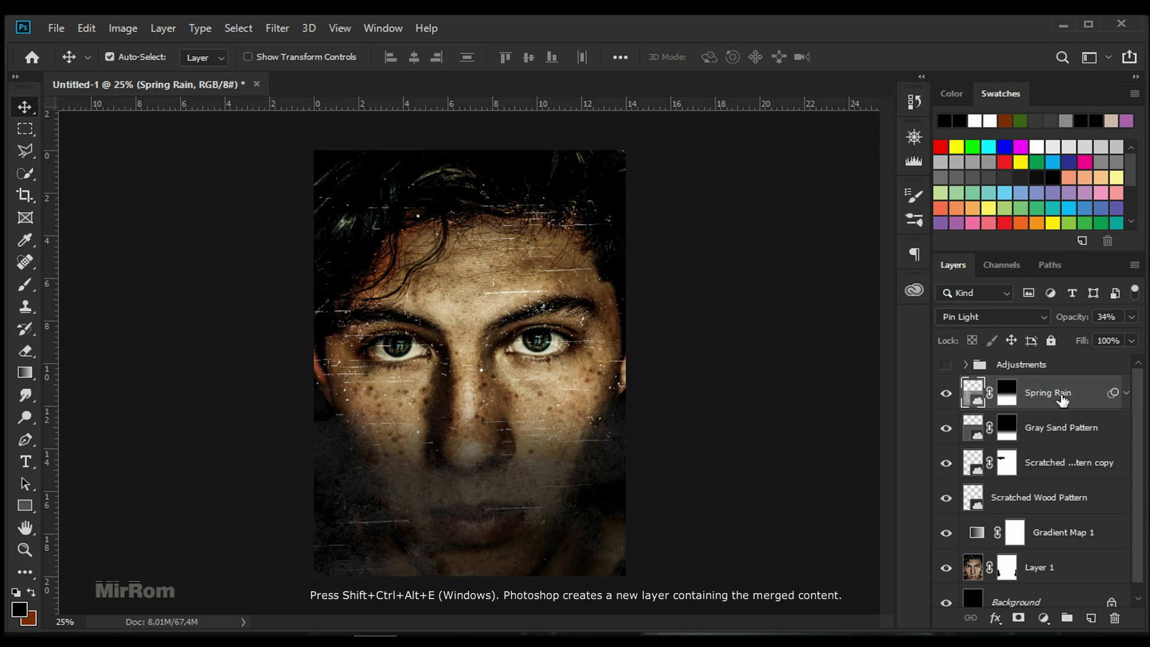
key("shift+ctrl+alt+e")
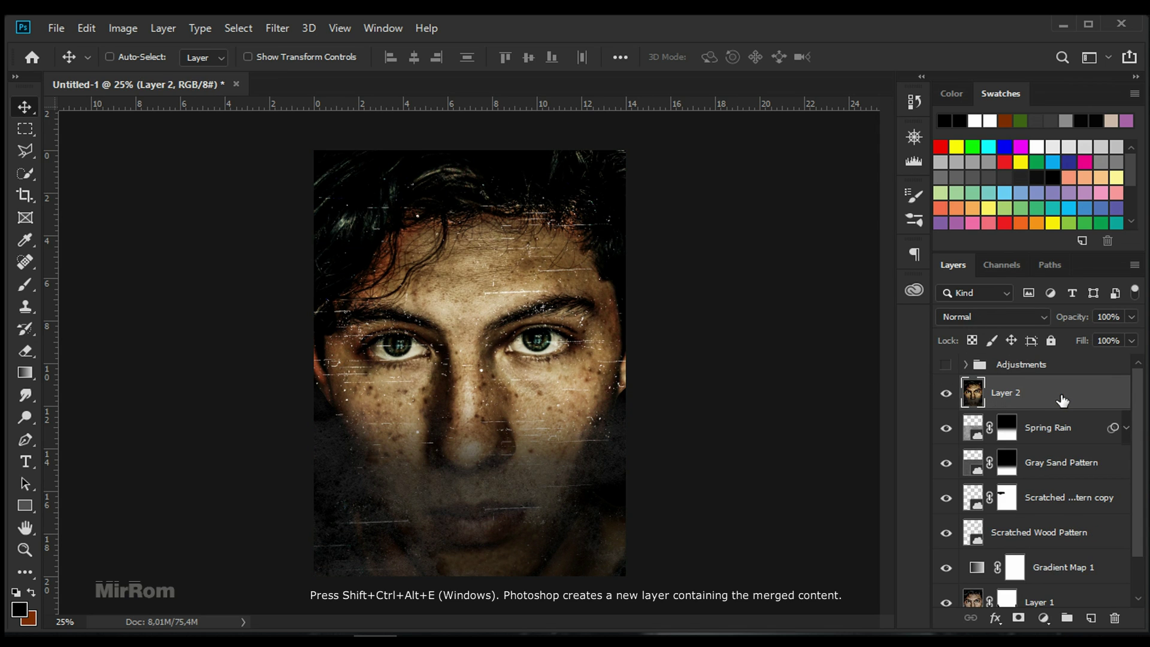
Apply Diffuse in Lighten Only mode to Layer 2, then show the Adjustments group again
left_click(282, 33)
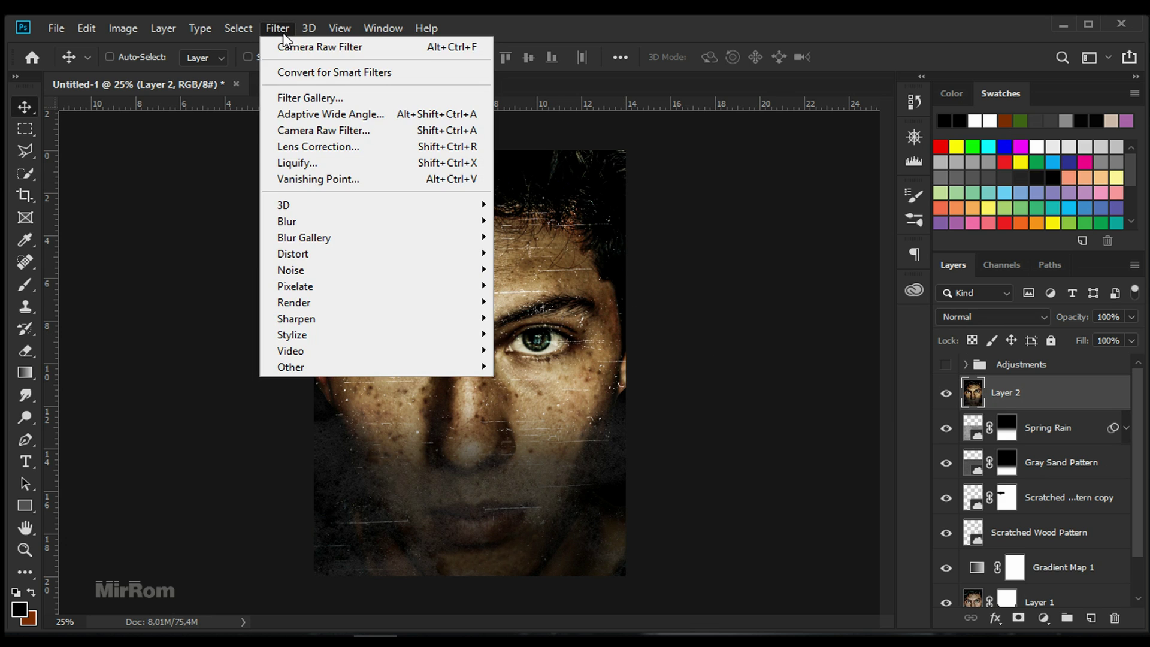
mouse_move(378, 334)
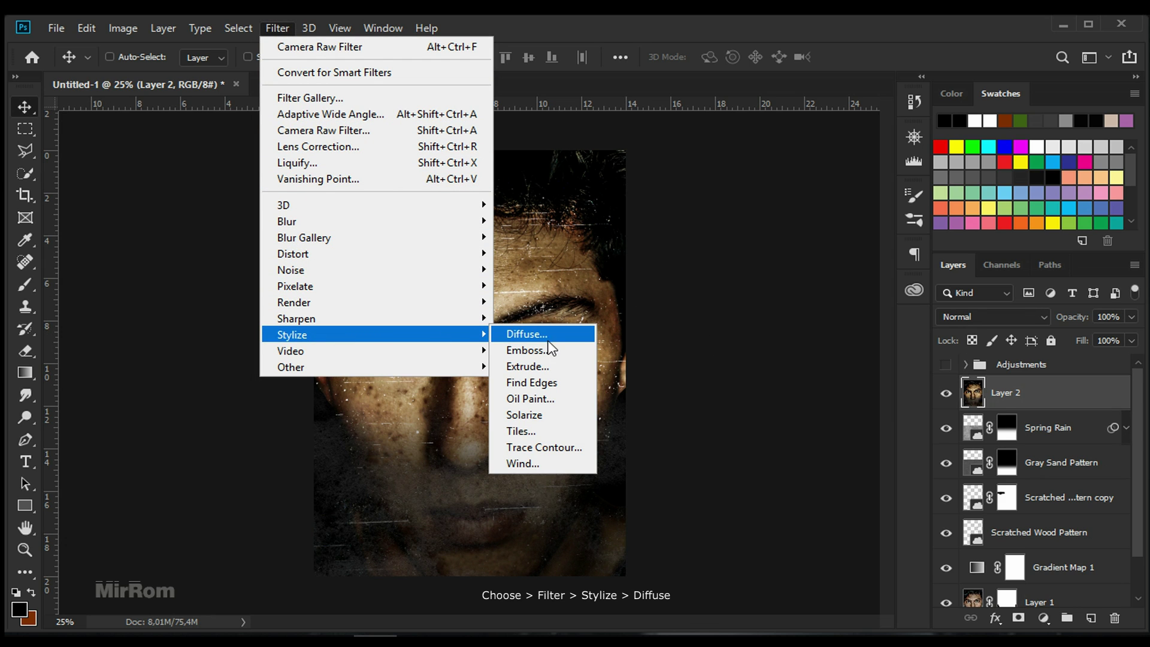
left_click(572, 347)
left_click_drag(589, 95, 750, 118)
left_click(667, 391)
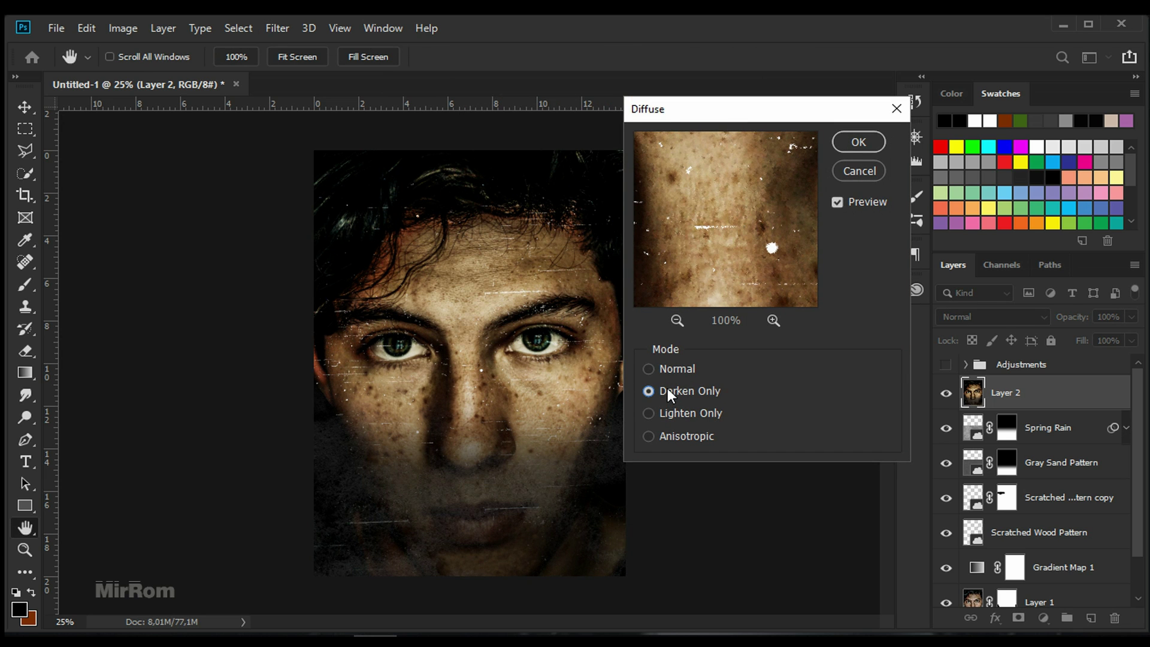
left_click(664, 369)
left_click(666, 414)
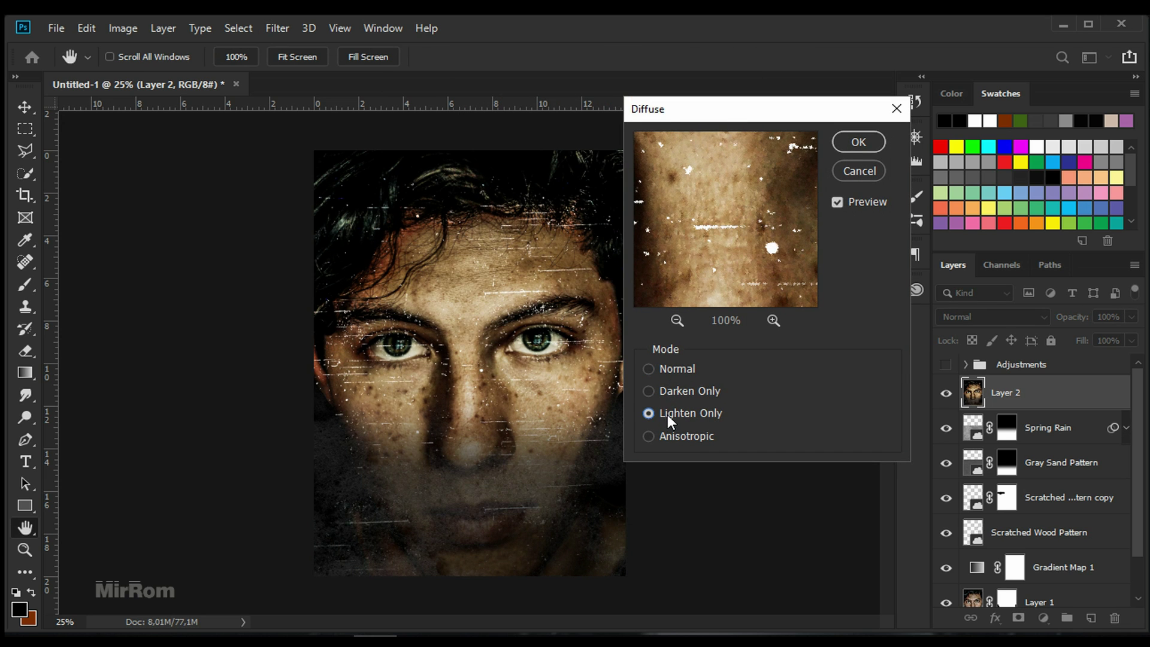
left_click_drag(767, 287, 644, 262)
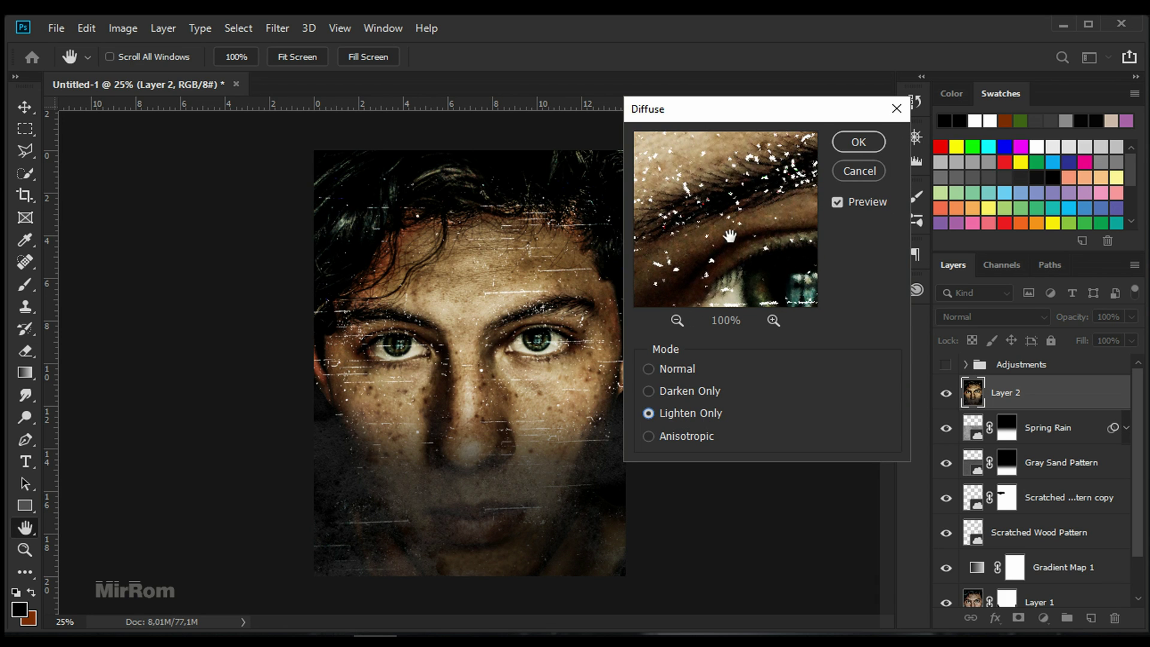
left_click(850, 143)
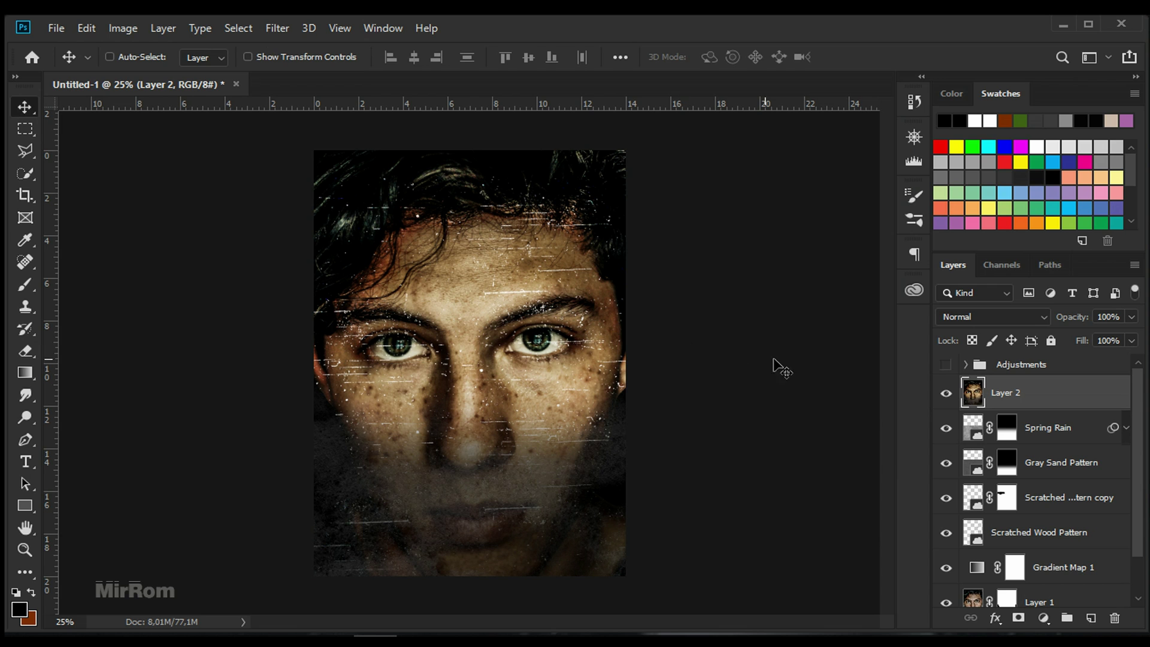
left_click(947, 365)
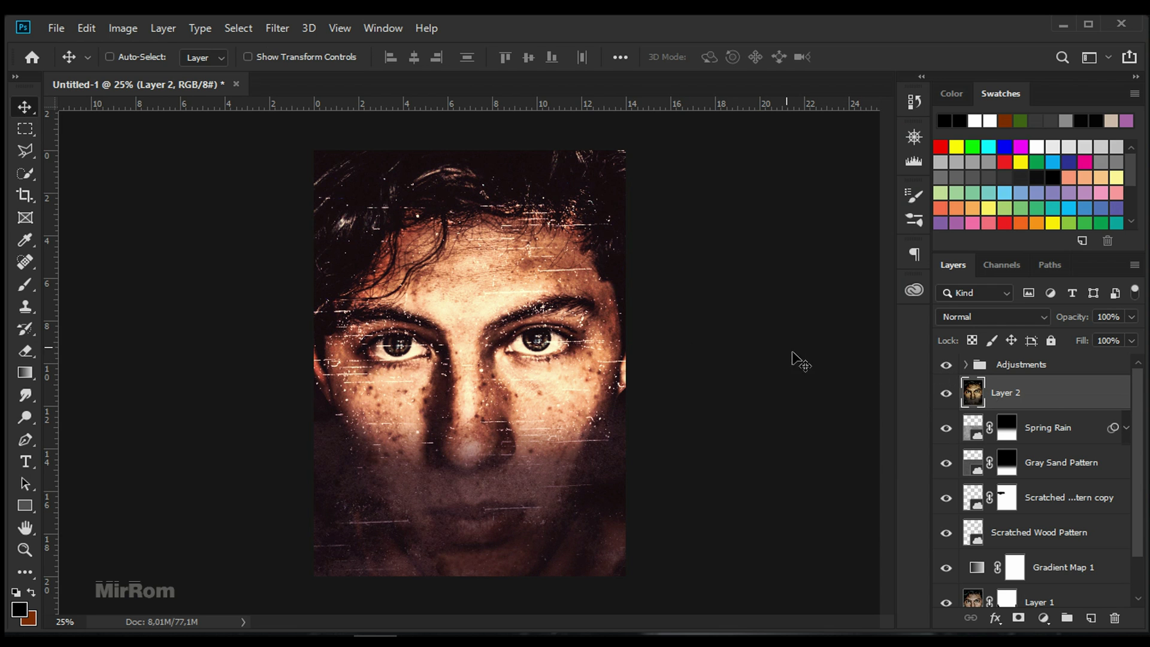
Add a Curves layer atop the Adjustments group, lowering midtones to 144→117 and lifting blacks
left_click(1070, 371)
left_click(966, 365)
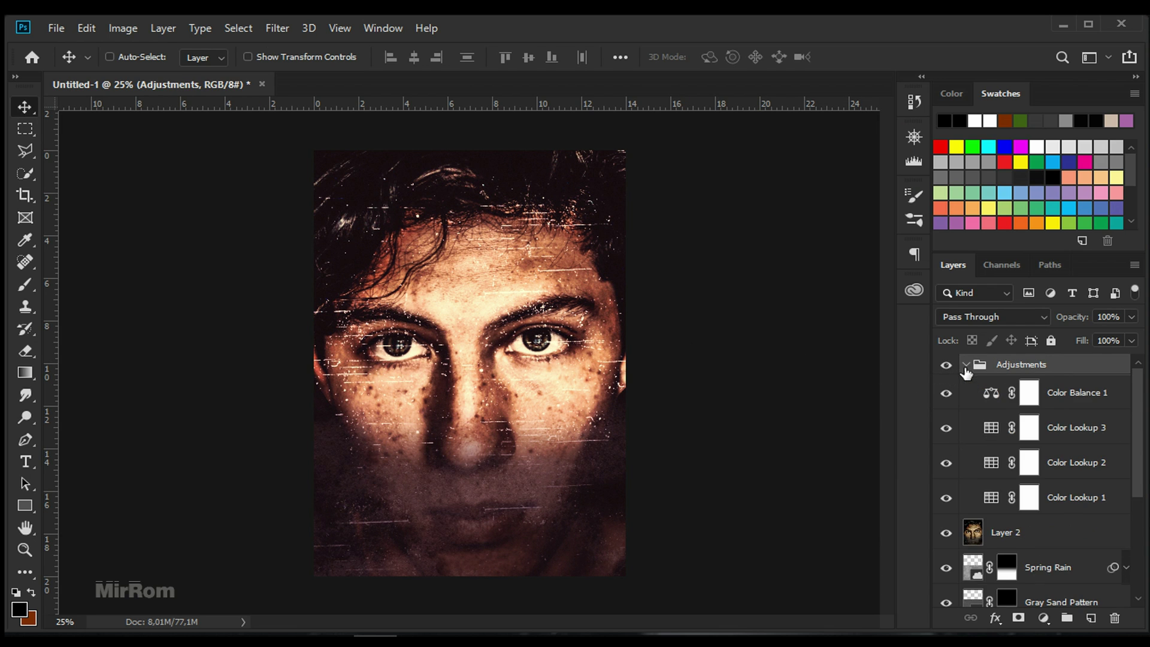
left_click(1080, 402)
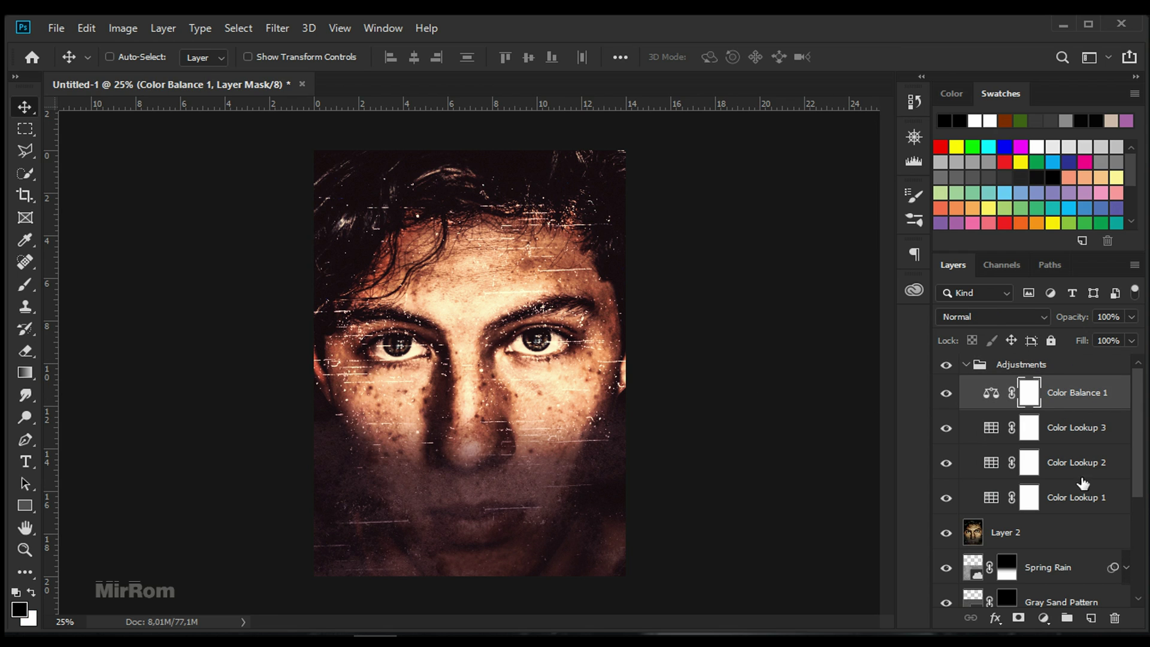
left_click(1045, 619)
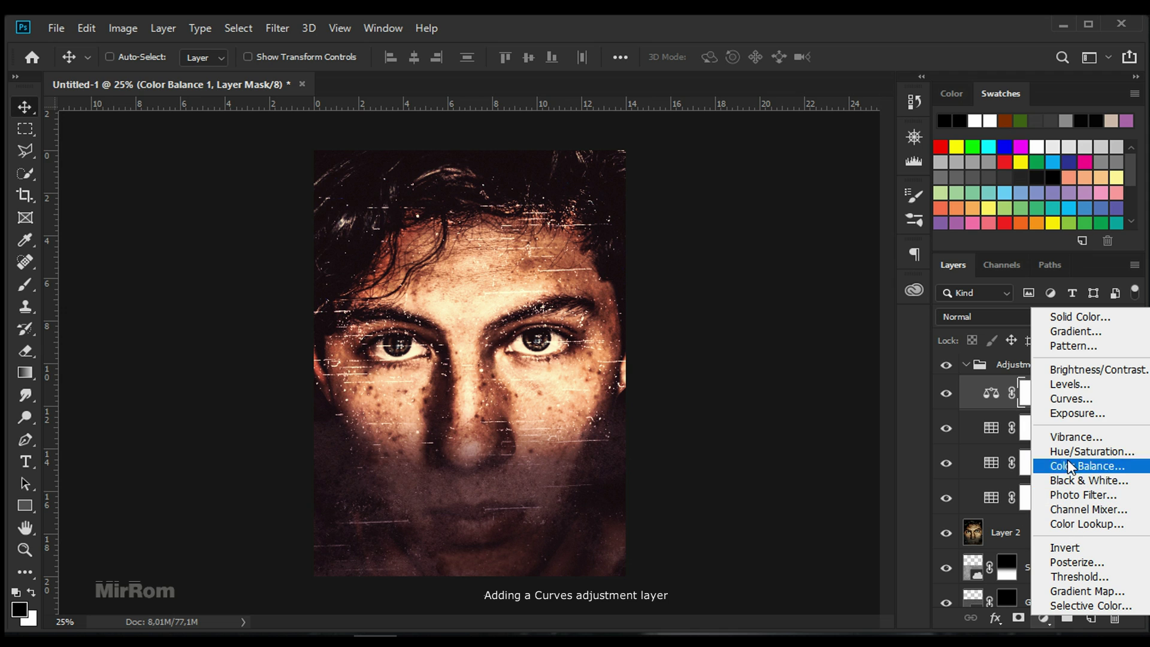
left_click(1059, 404)
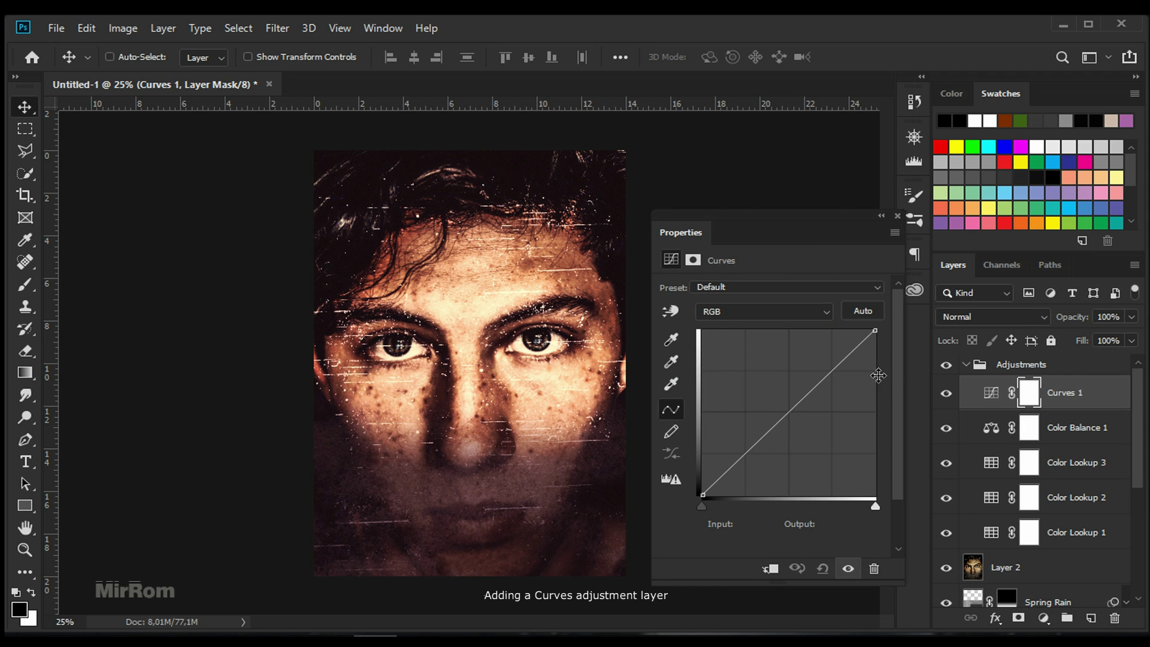
left_click_drag(805, 397, 801, 417)
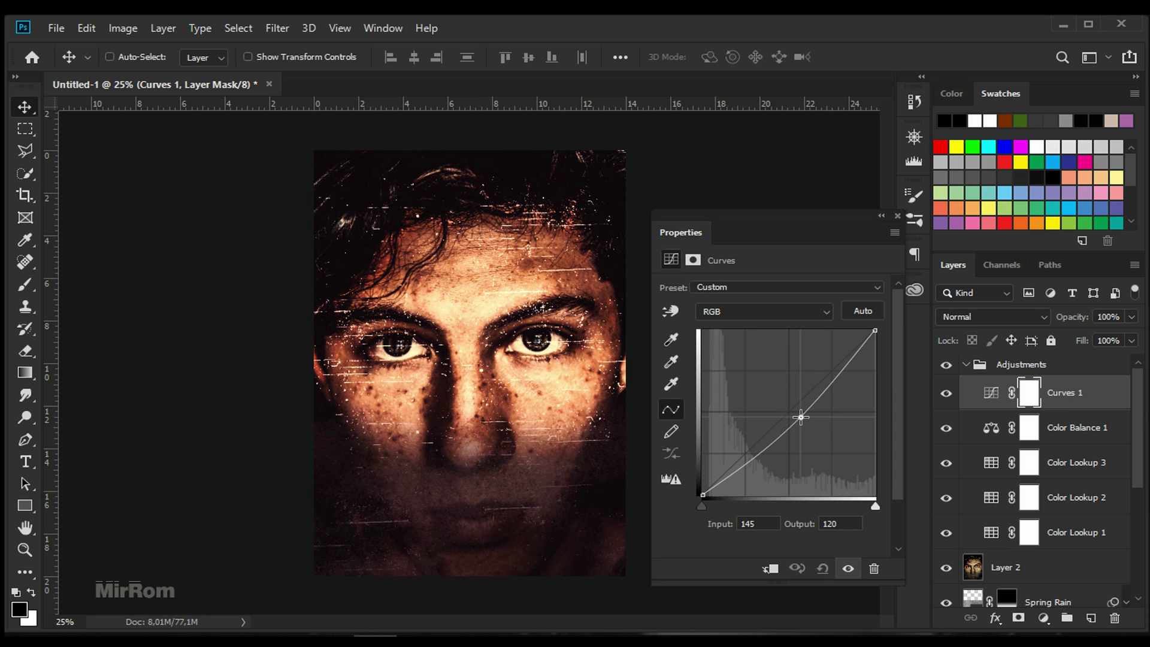
left_click_drag(703, 495, 684, 490)
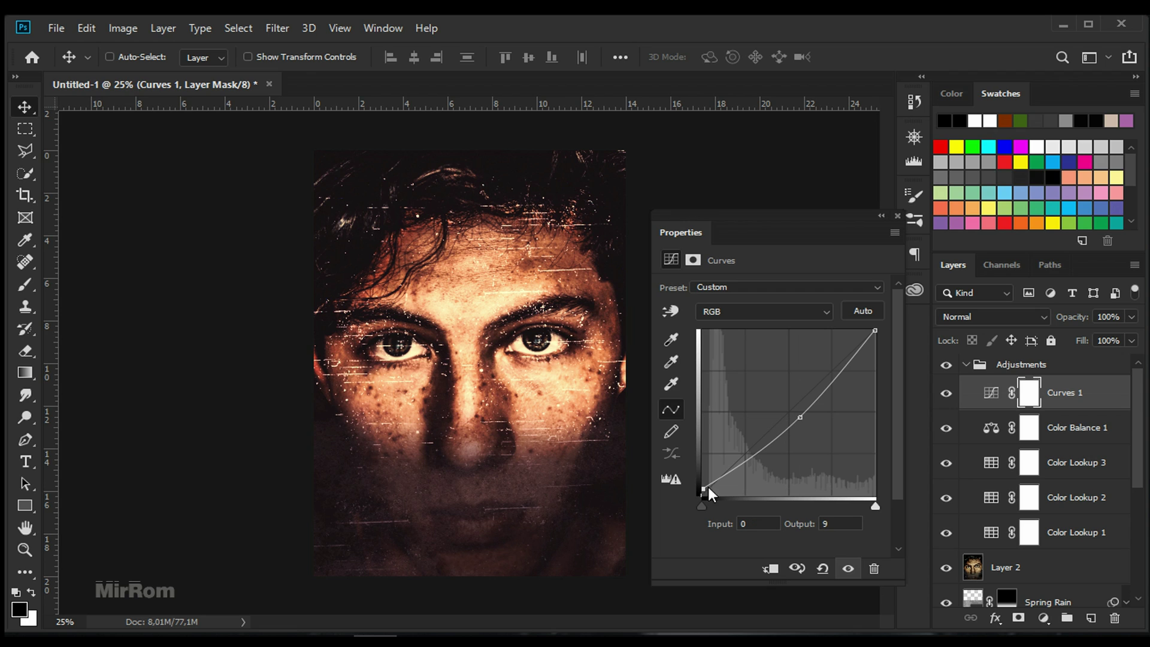
left_click_drag(800, 417, 801, 420)
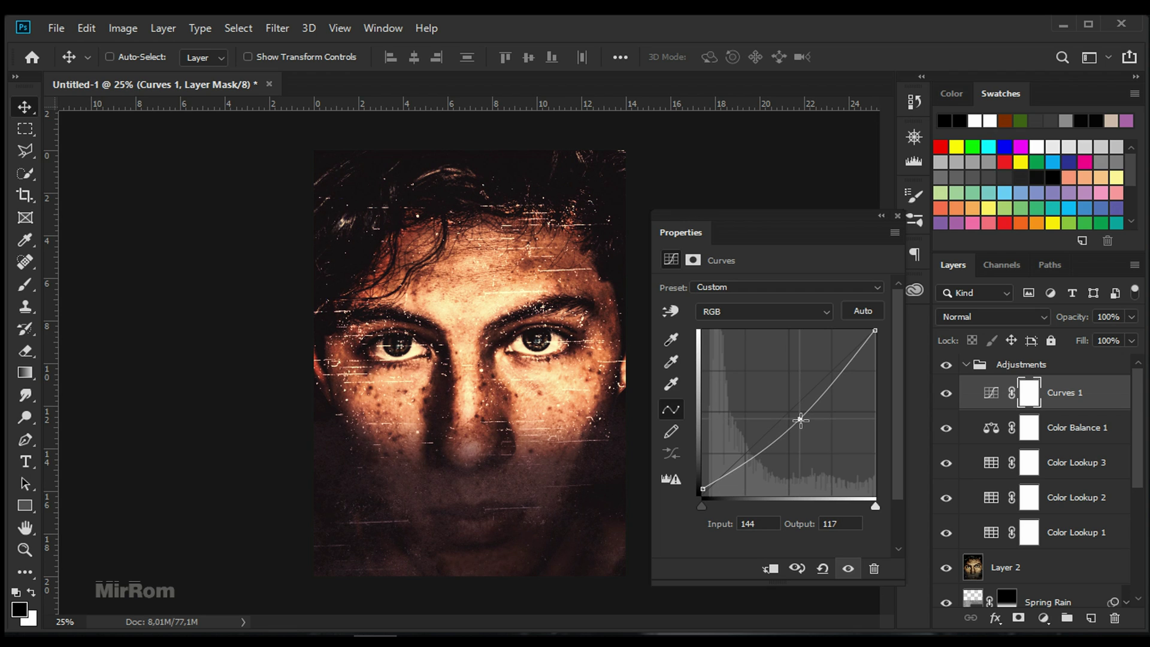
Compare the Curves effect before and after, and collapse the Adjustments group
left_click(850, 568)
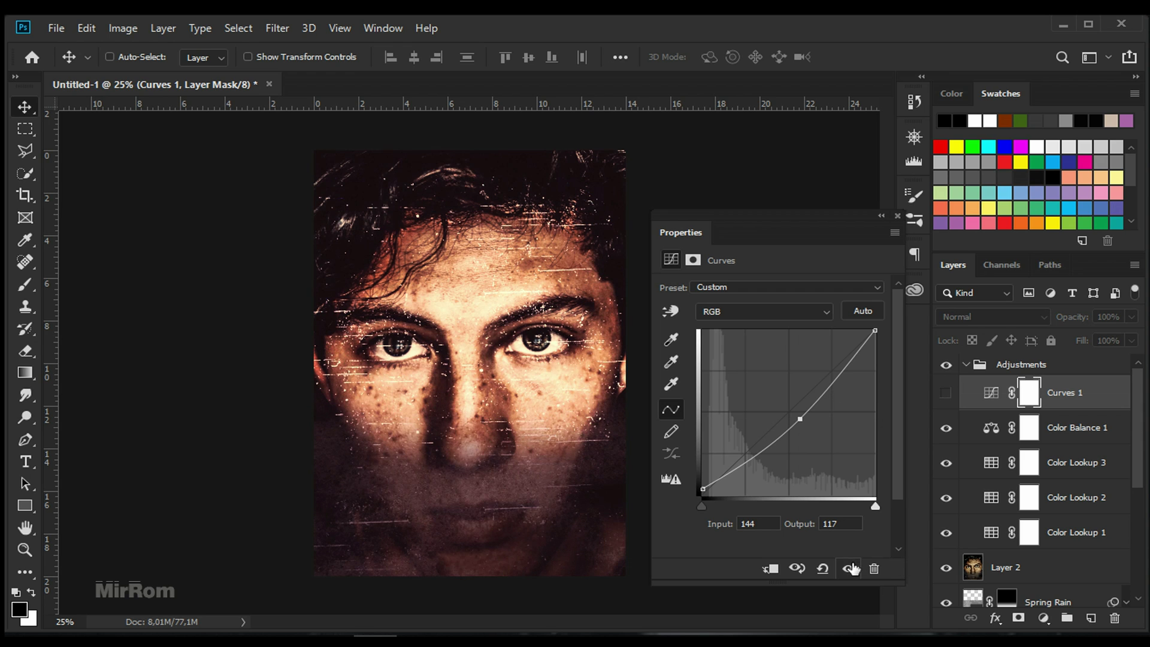
left_click(898, 215)
left_click(1007, 366)
left_click(966, 364)
key("ctrl+minus")
key("ctrl+plus")
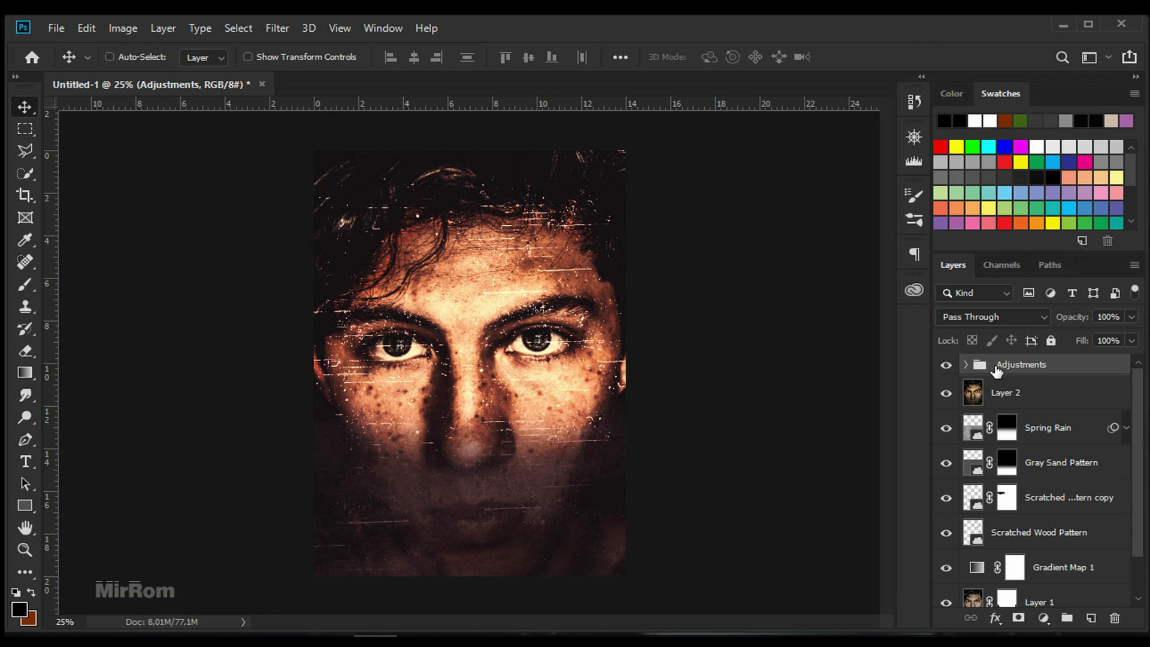
Draw a 732 × 2064 px rectangle from the centre guide over the right half, fill 0%
key("ctrl+h")
key("ctrl+h")
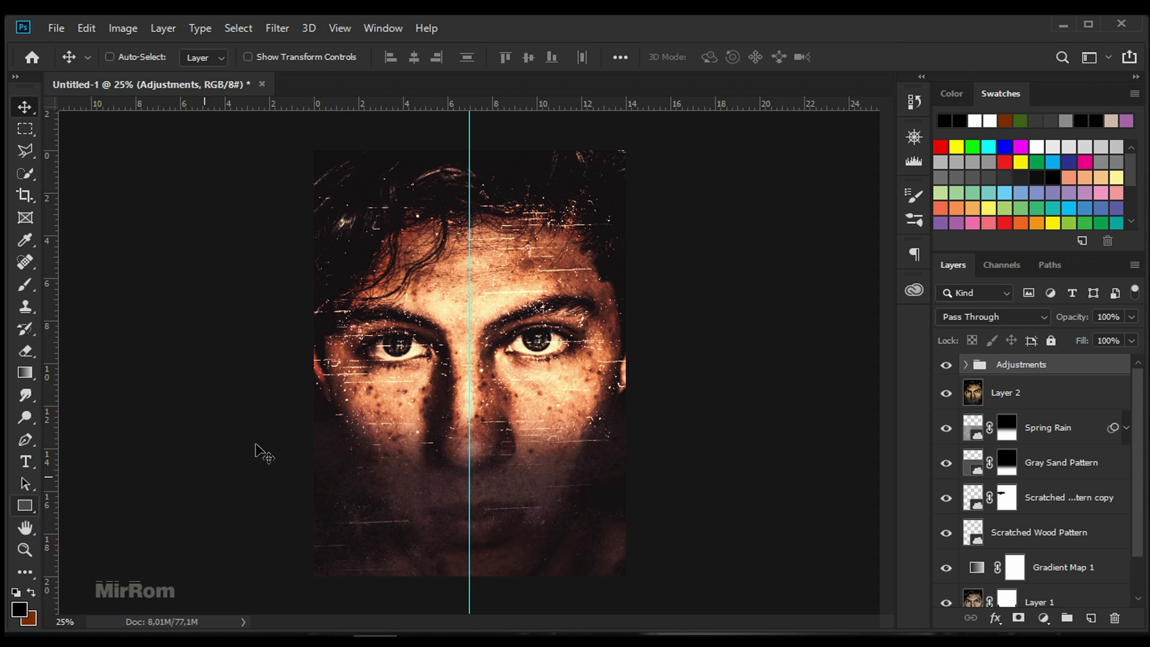
left_click(35, 505)
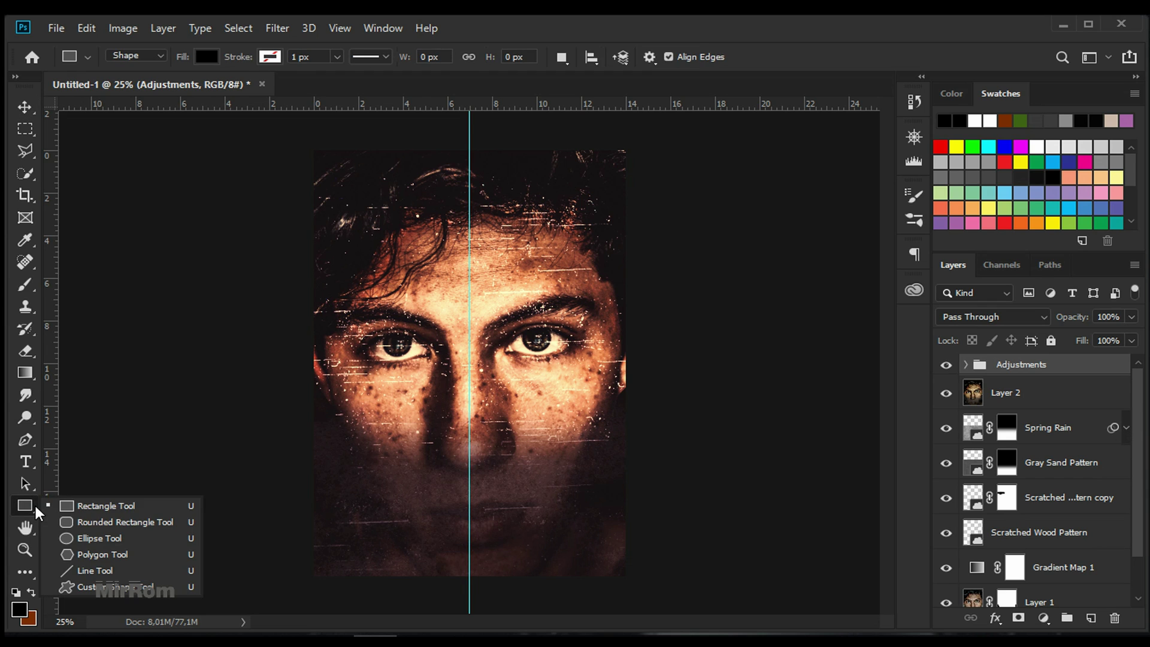
left_click(90, 508)
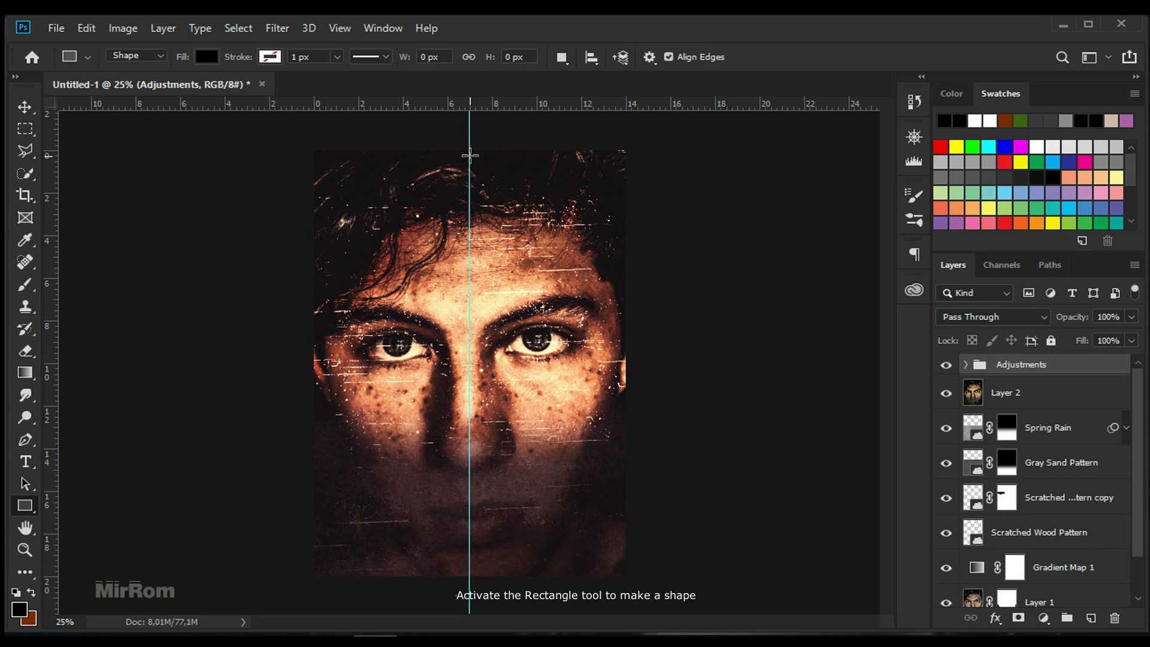
left_click_drag(470, 144, 632, 584)
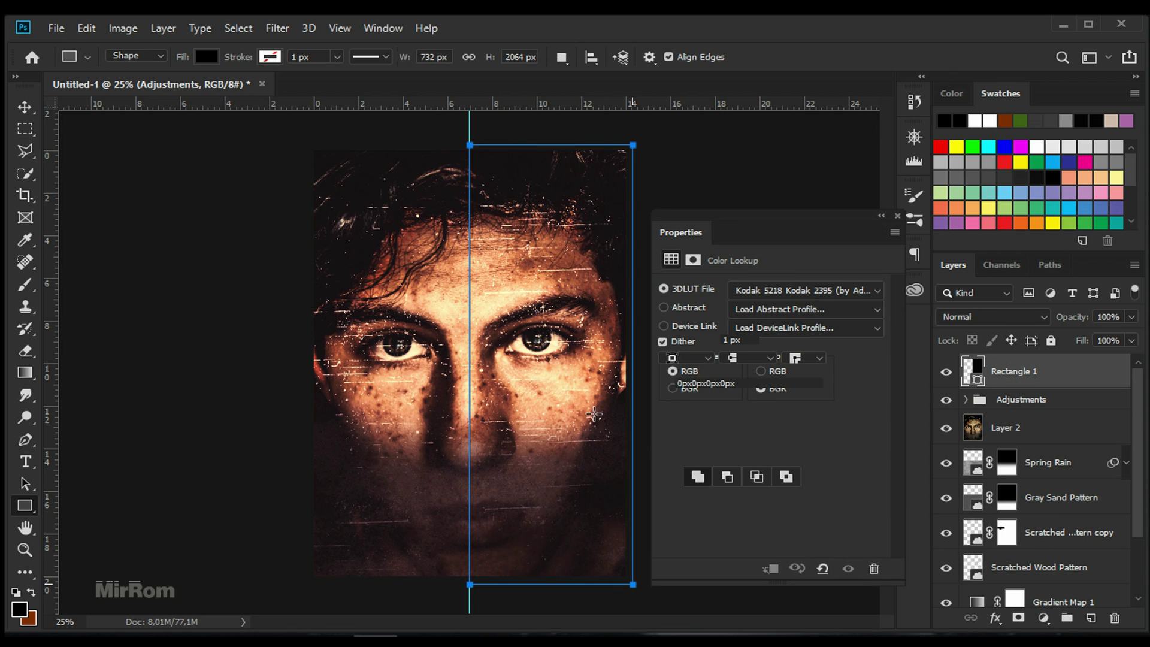
left_click(896, 217)
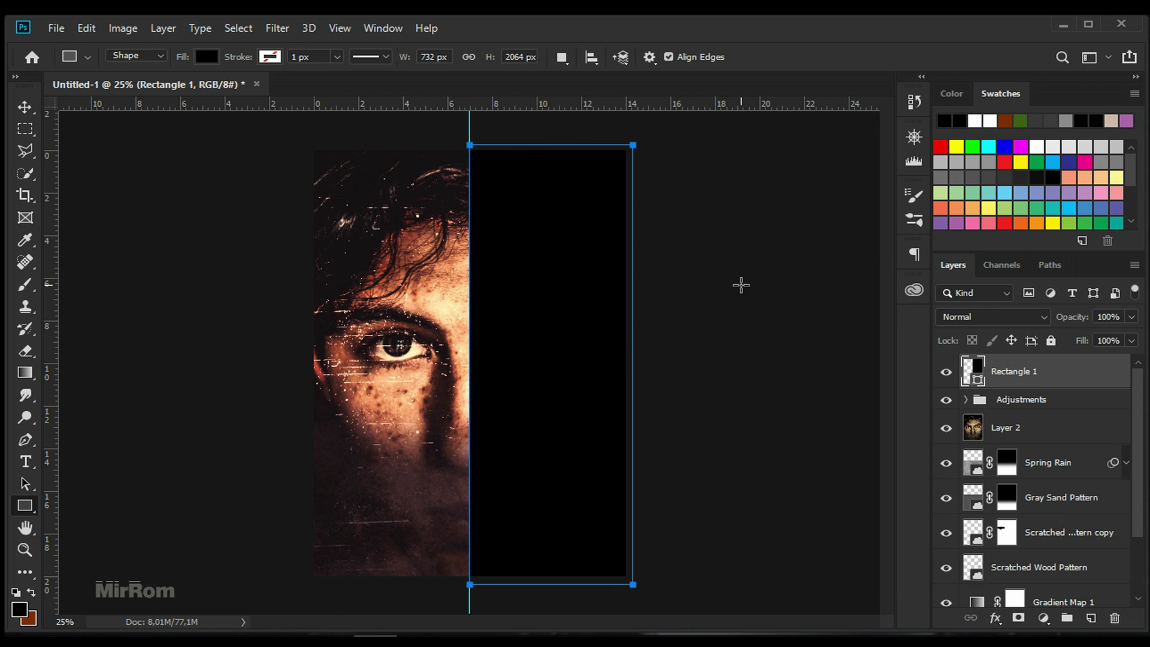
key("v")
left_click_drag(1132, 341, 1044, 362)
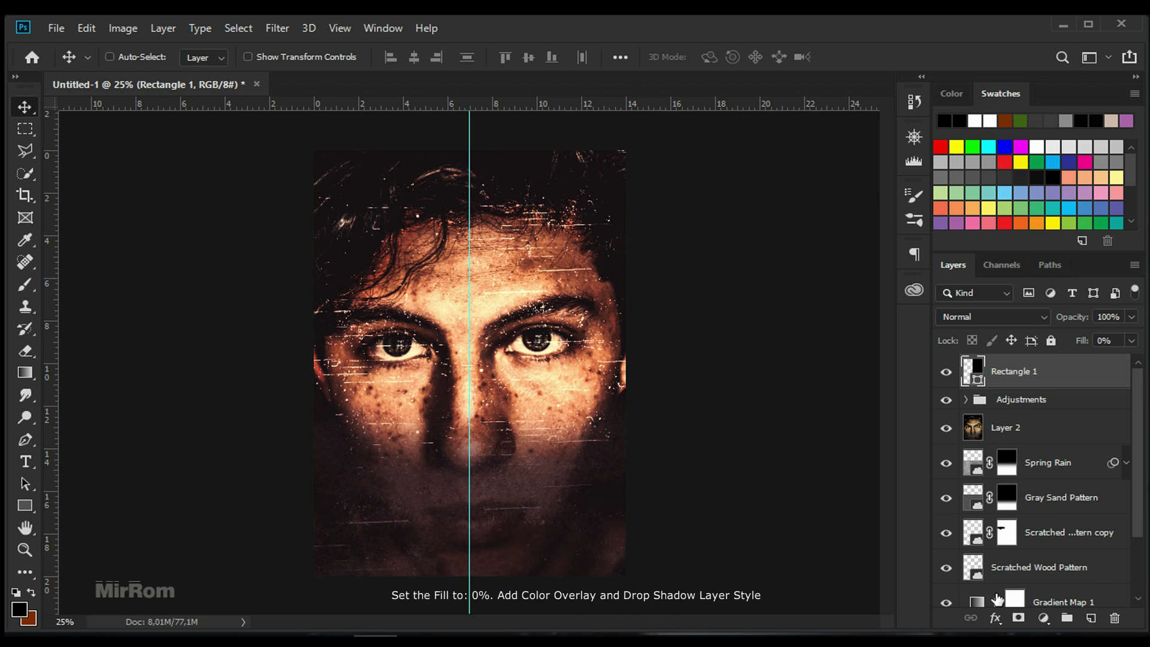
Give Rectangle 1 a white (ffffff) Color Overlay in Hue blend mode
left_click(1044, 617)
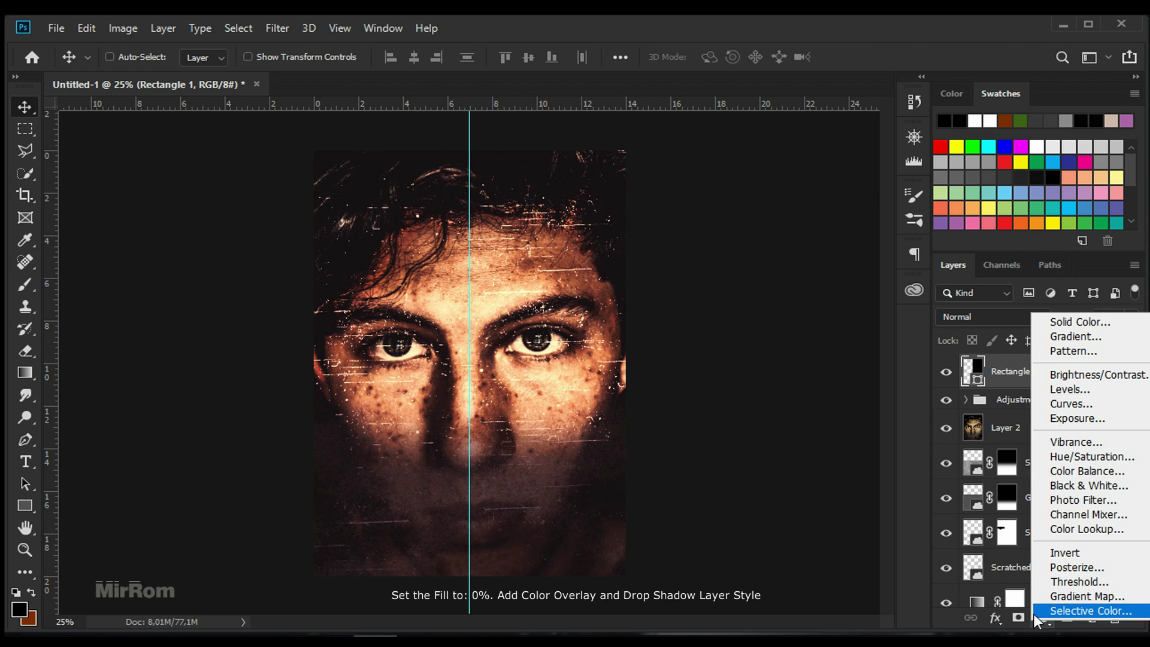
left_click(995, 617)
left_click(1045, 550)
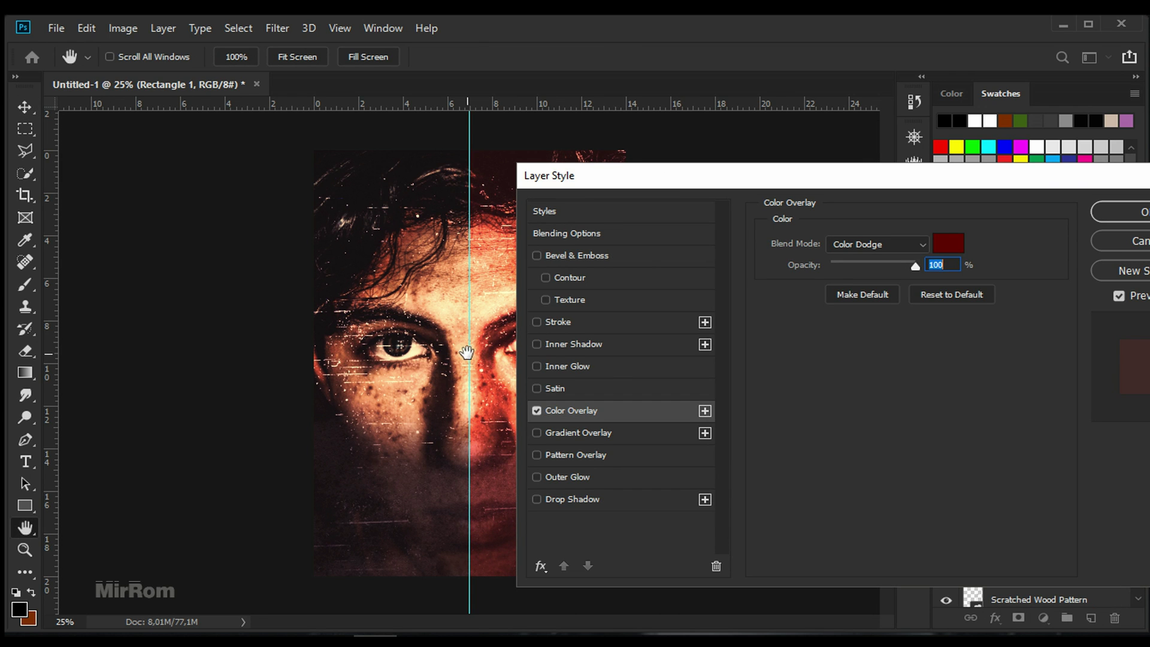
left_click(467, 353, "ctrl")
left_click_drag(561, 629, 622, 620)
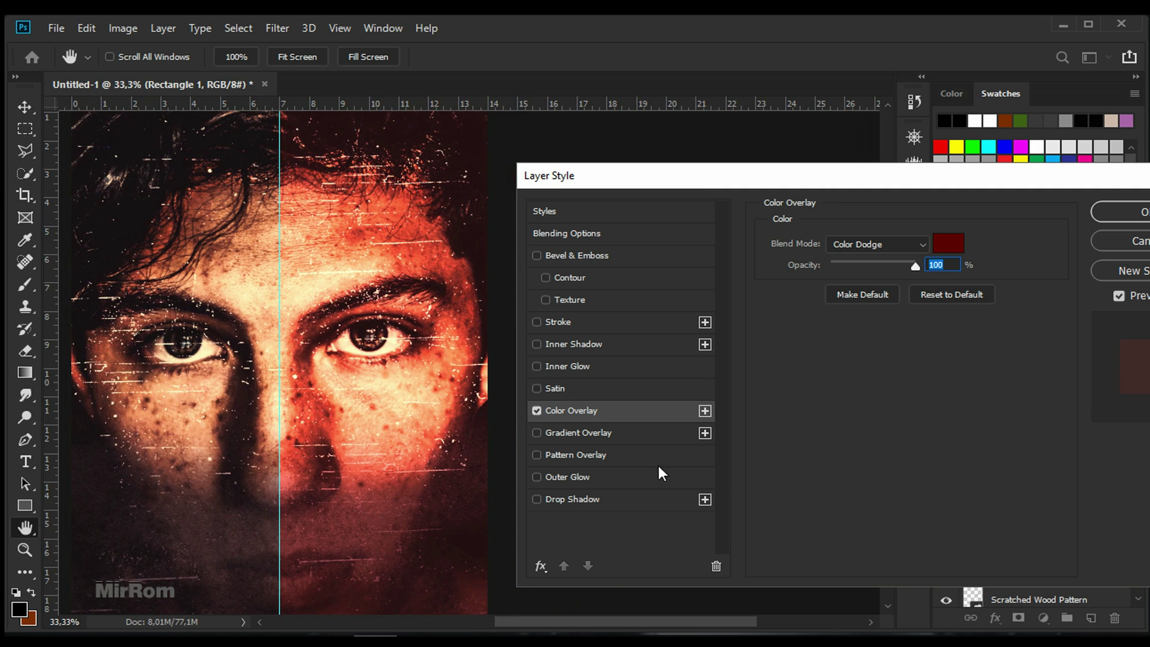
left_click_drag(699, 176, 586, 174)
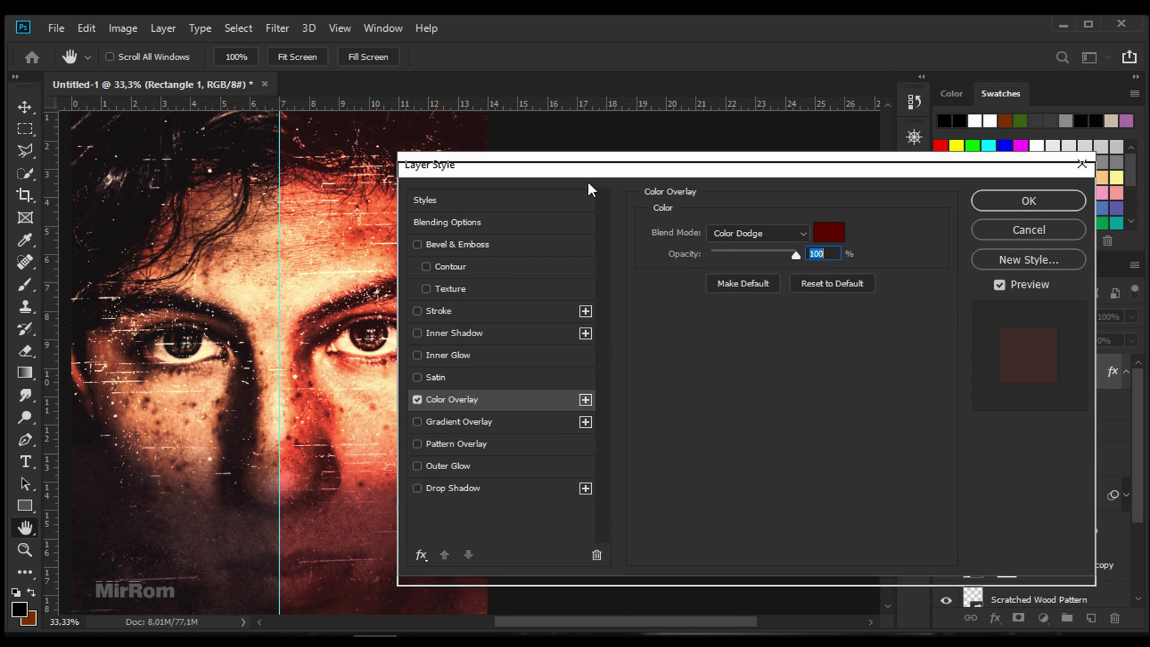
left_click(836, 248)
type("ffffff")
key("Return")
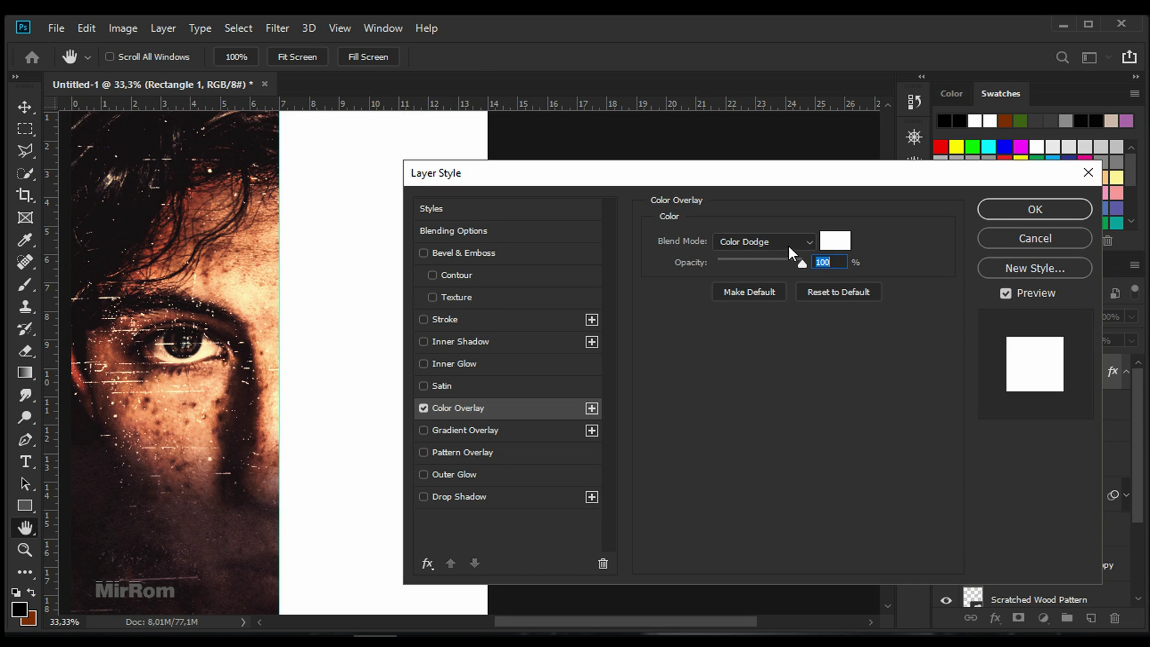
left_click(789, 242)
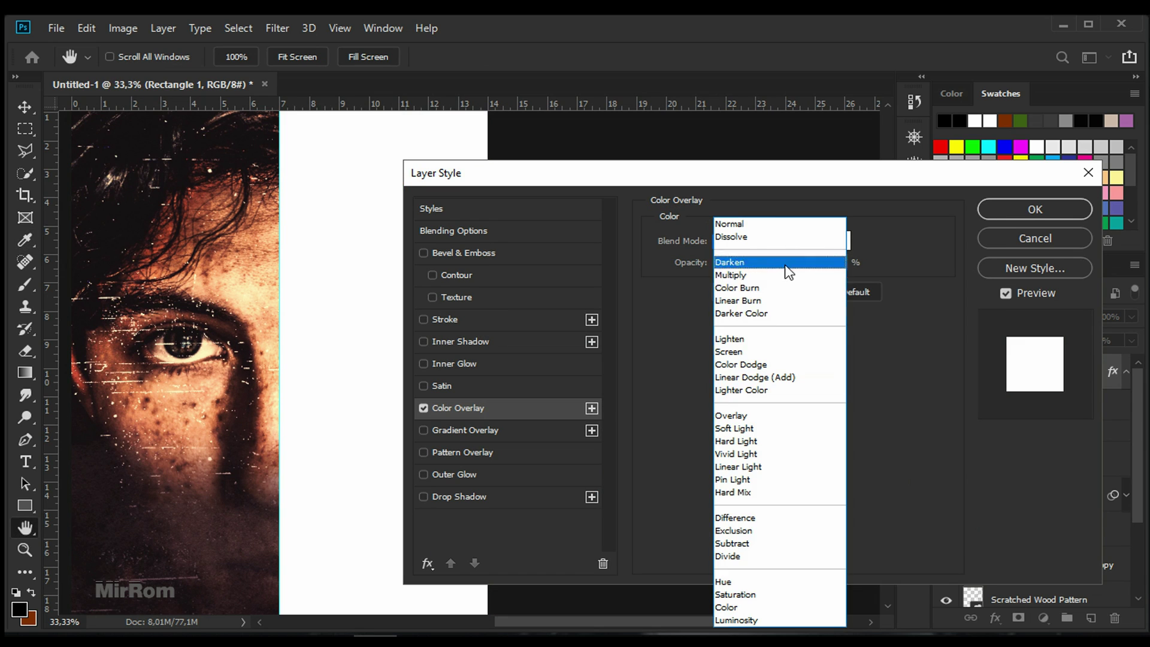
left_click(749, 584)
left_click_drag(566, 179, 608, 156)
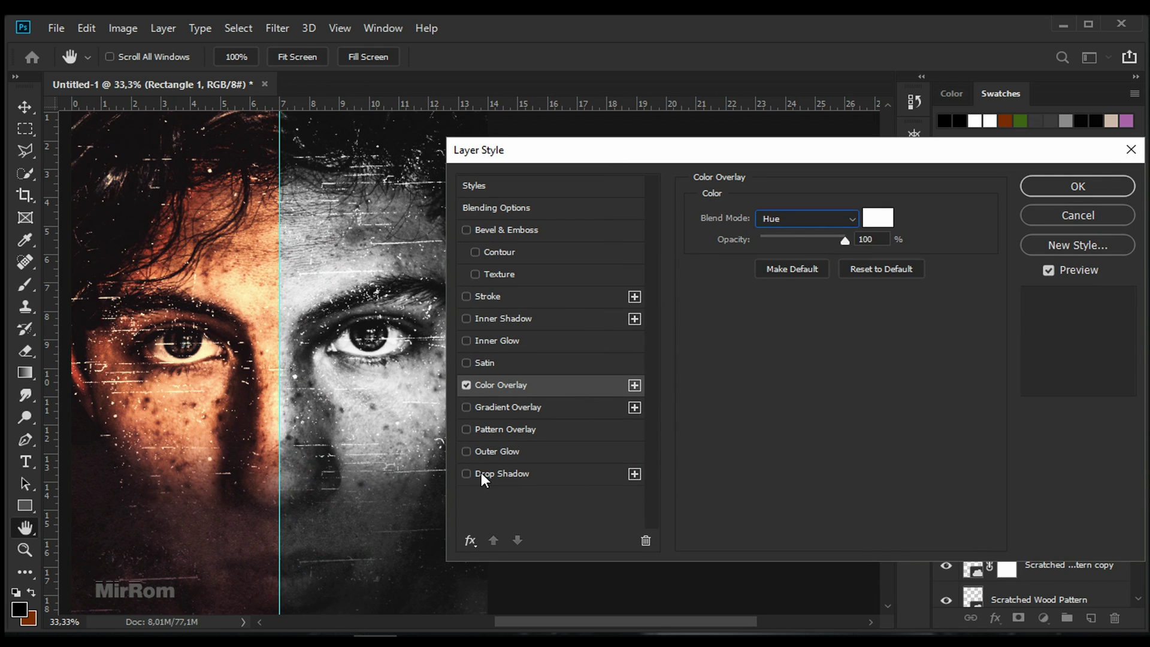
Enable a Drop Shadow on Rectangle 1 with 0° angle and 81% opacity
left_click(485, 473)
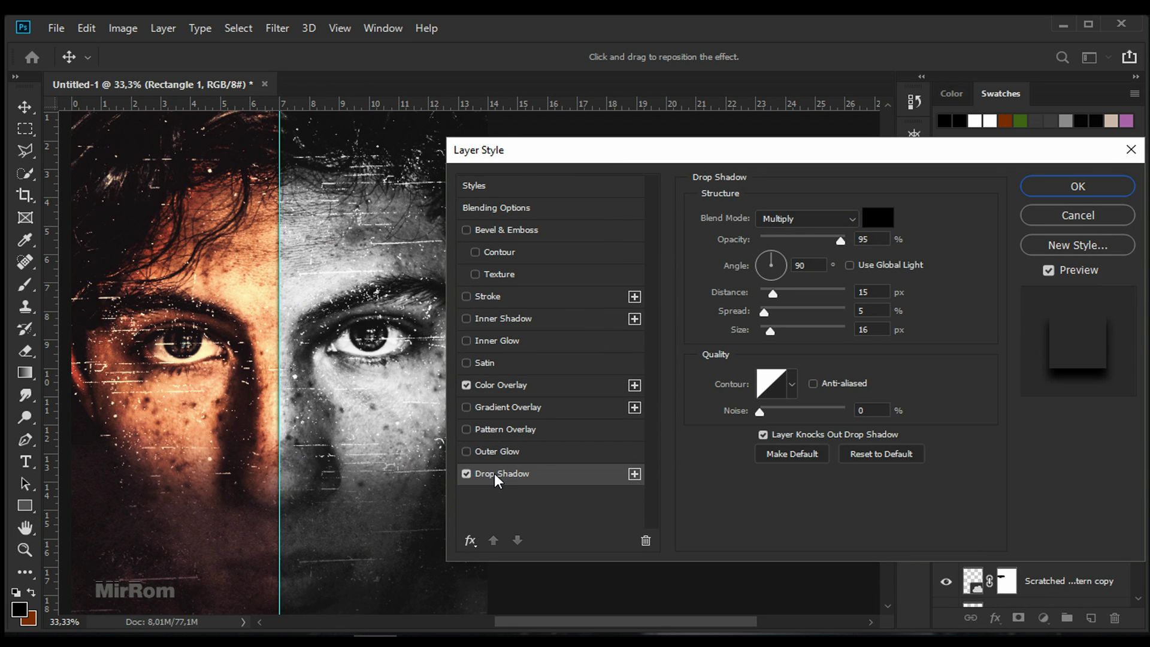
left_click(765, 266)
double_click(797, 265)
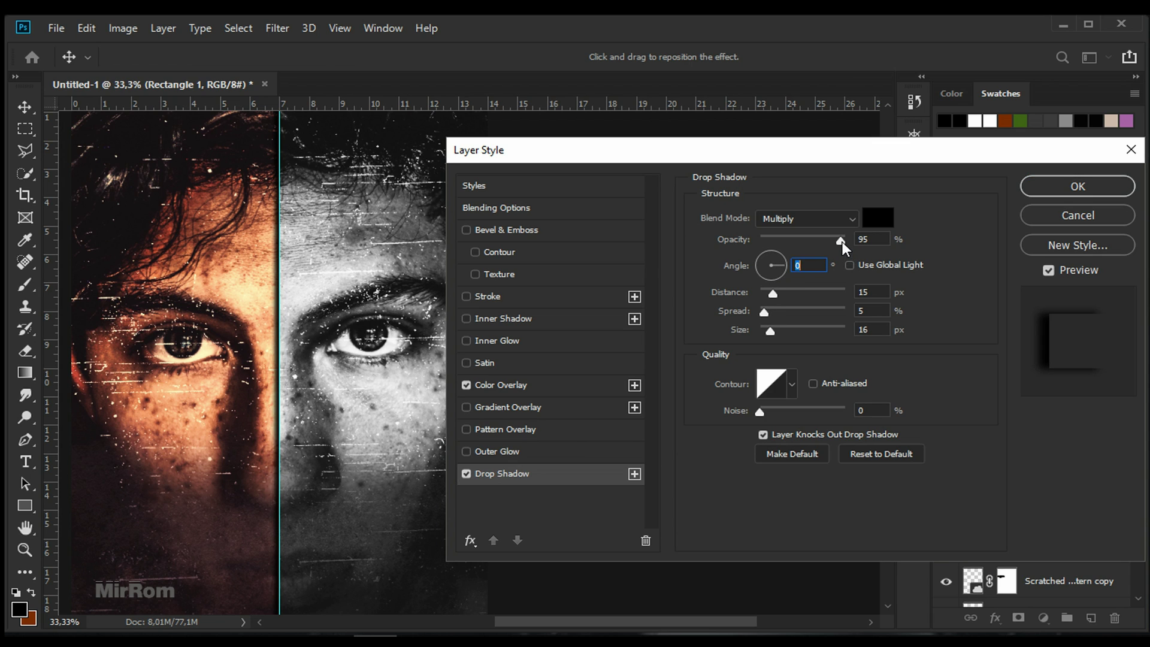
left_click(883, 241)
scroll(883, 248, "down", 2)
scroll(883, 248, "down", 2)
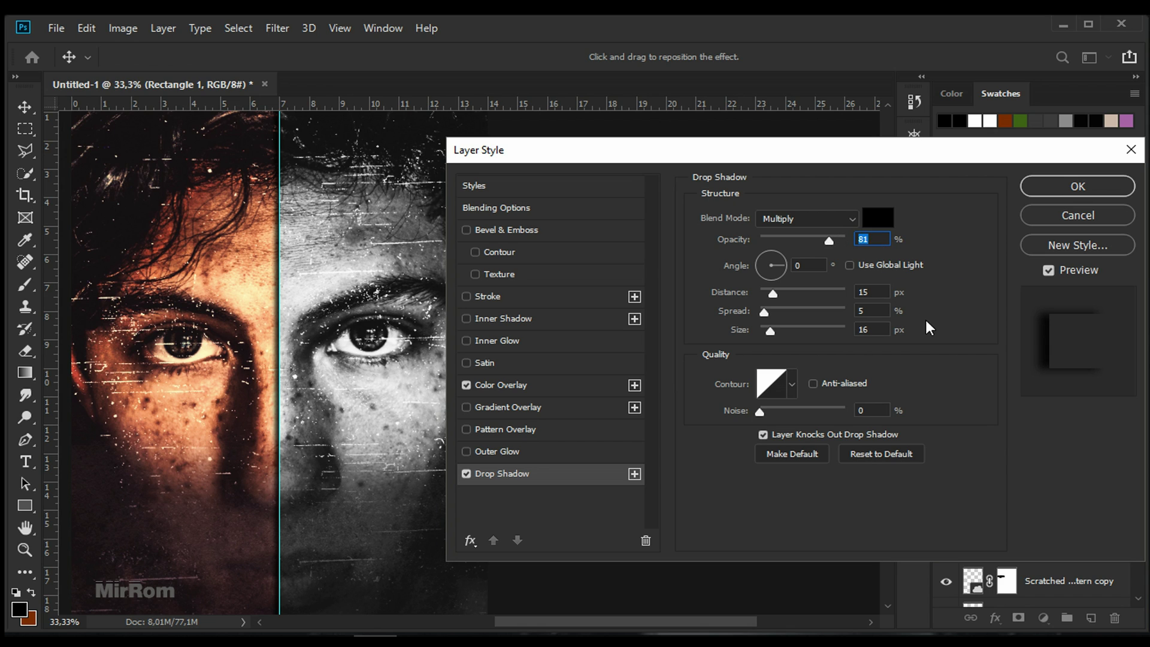
Set the drop shadow to 16 px distance, 0% spread and 20 px size, and apply the styles
left_click(882, 292)
scroll(882, 291, "up", 1)
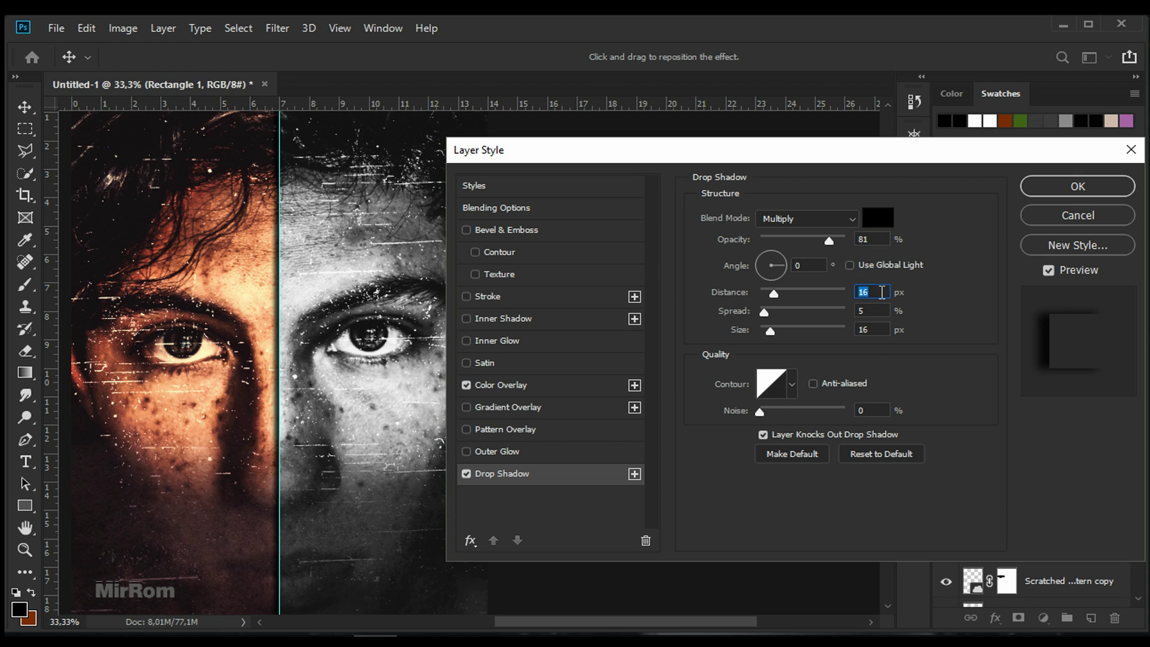
left_click(879, 311)
scroll(879, 310, "down", 2)
scroll(879, 312, "down", 3)
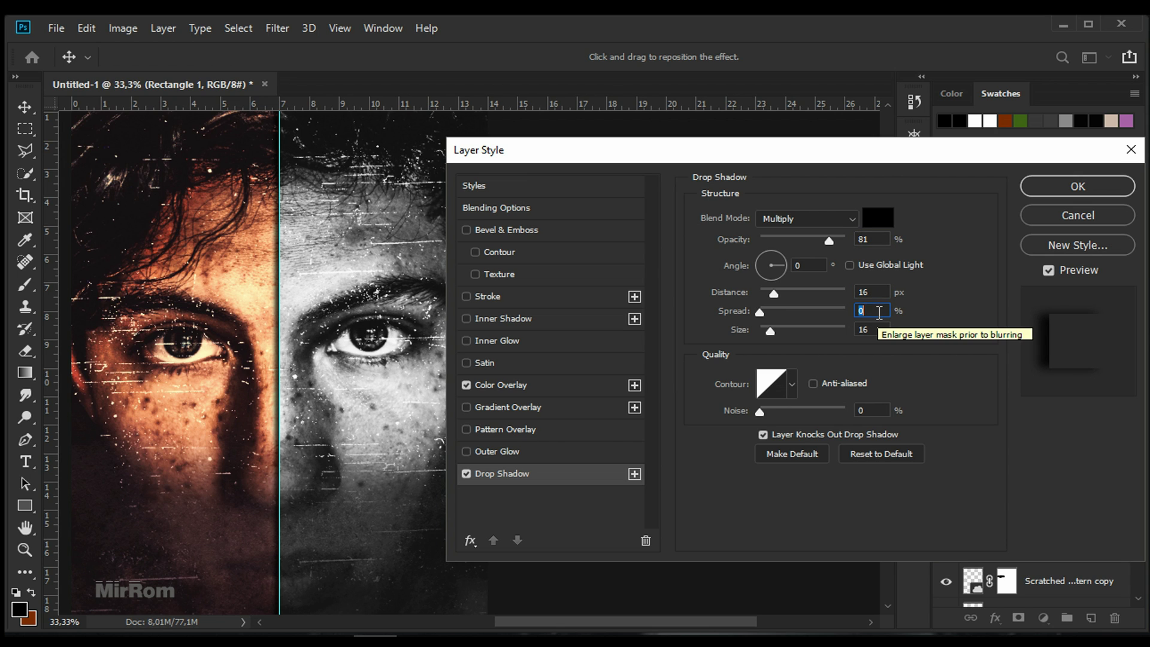
left_click_drag(772, 333, 774, 333)
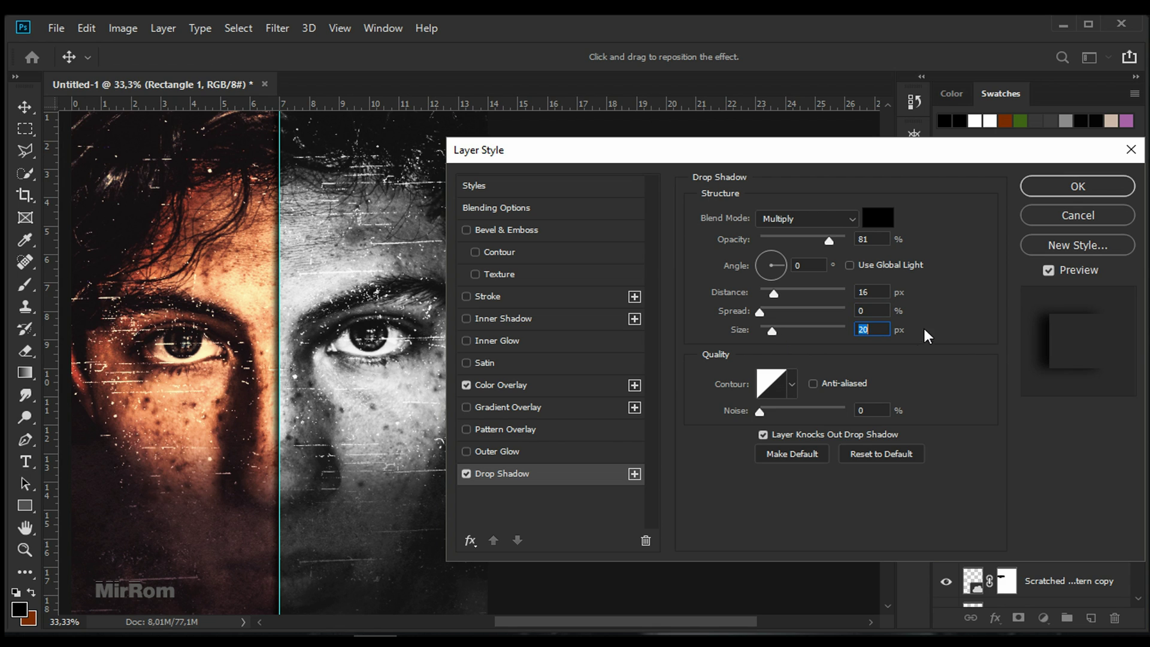
left_click(1048, 271)
double_click(466, 473)
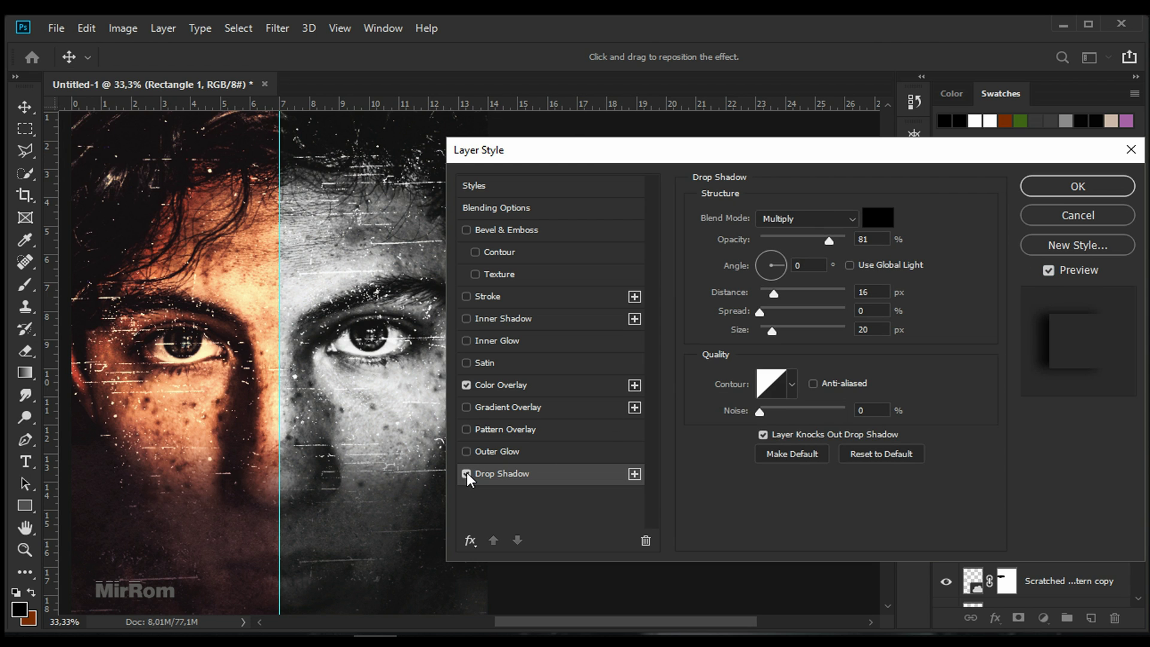
left_click(1046, 192)
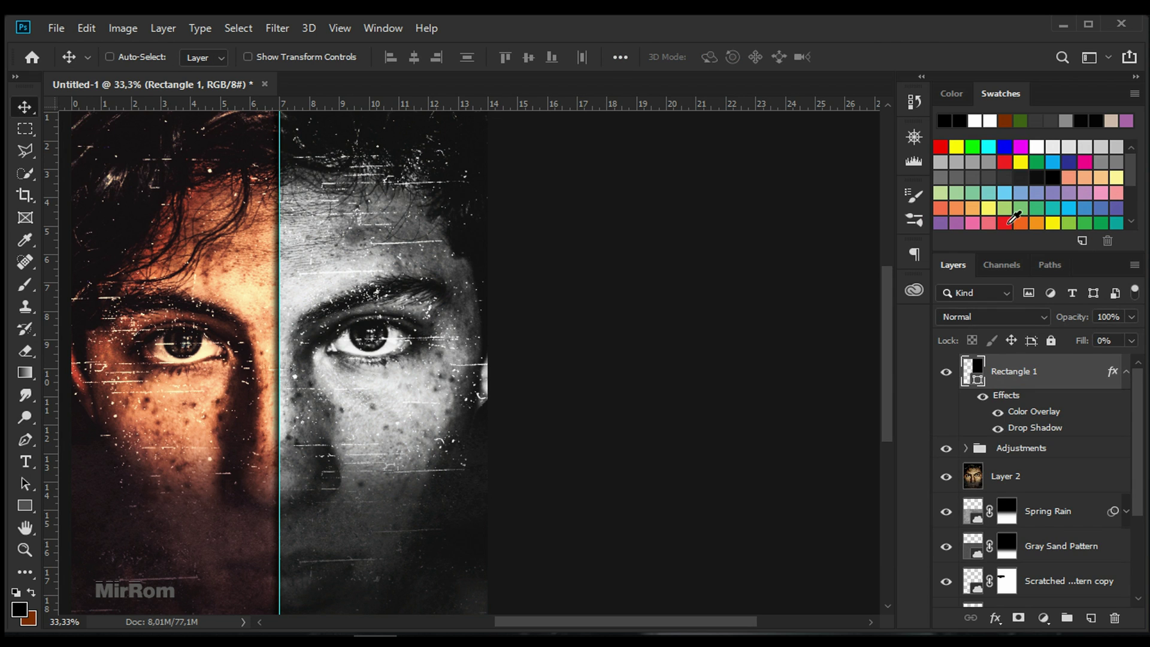
Collapse the rectangle's effects, zoom out to the whole portrait, and hide the centre guide
left_click(1126, 371)
key("ctrl+minus")
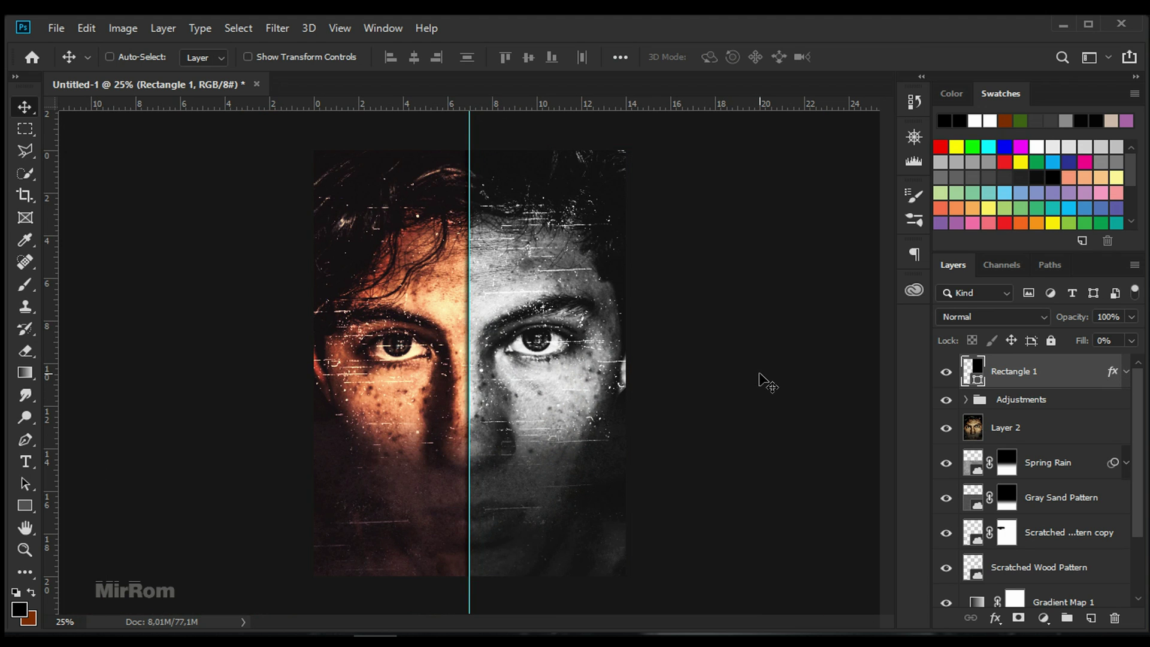
key("ctrl+semicolon")
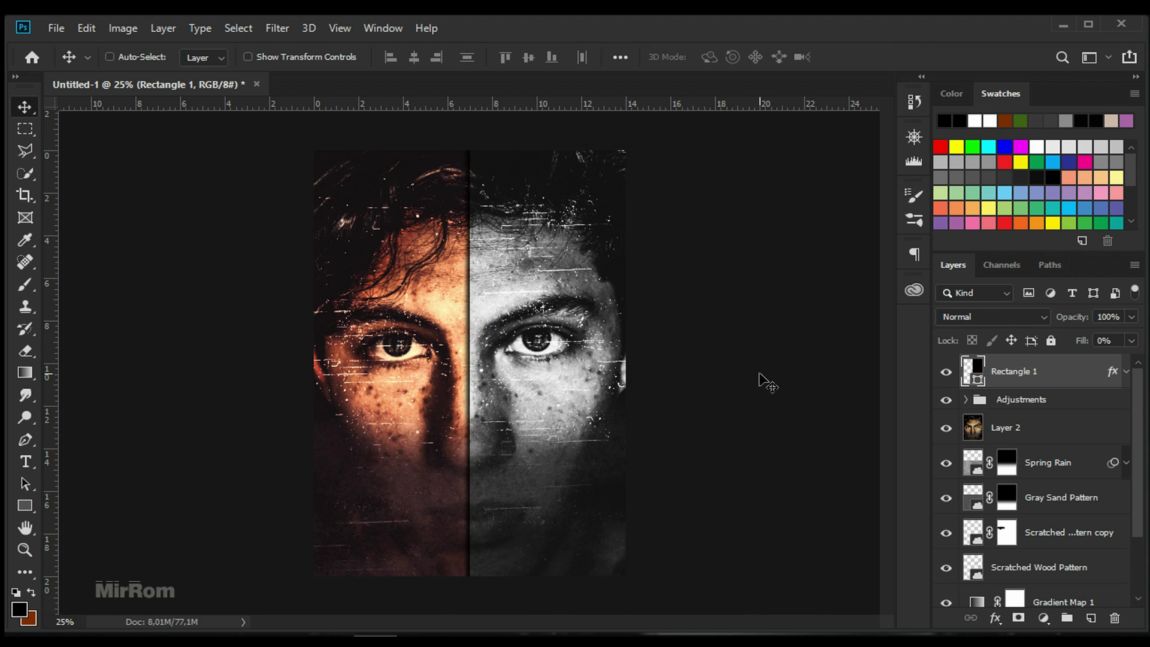